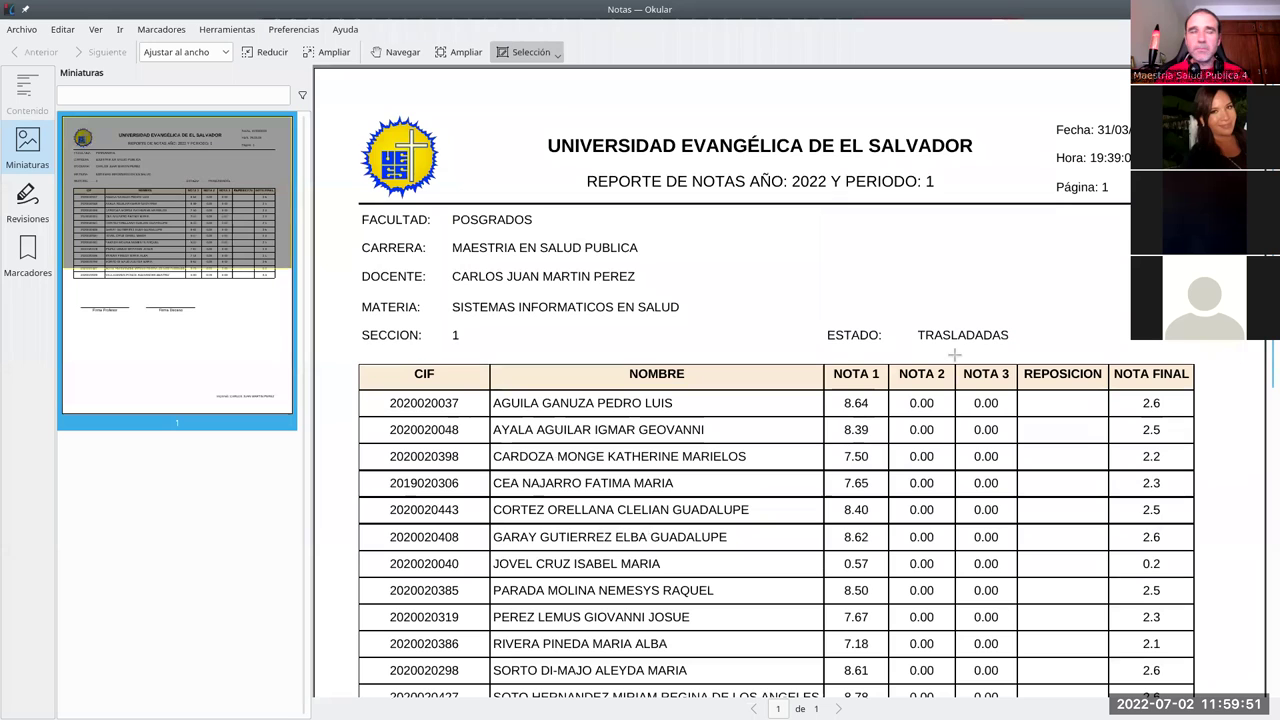
Step: Scroll the grade report down to the signature lines, then close Okular
{"action": "scroll", "coordinate": [954, 352], "scroll_direction": "down", "scroll_amount": 3}
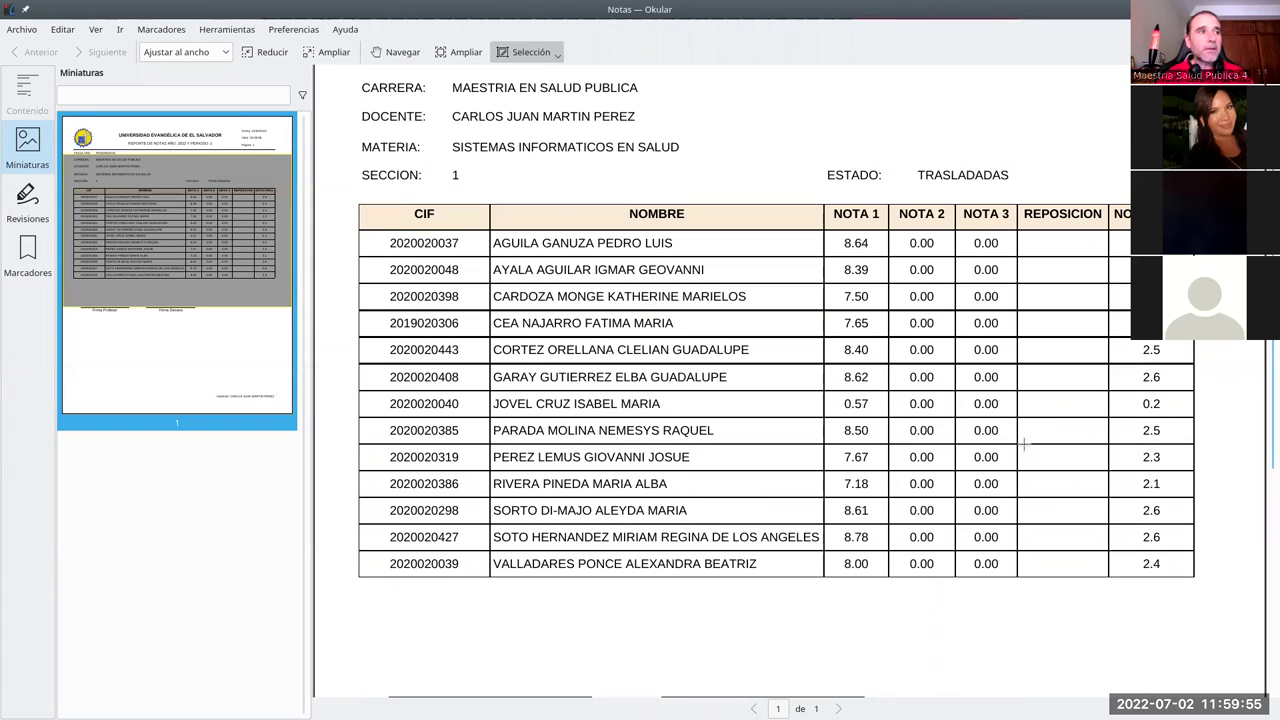
{"action": "scroll", "coordinate": [1023, 443], "scroll_direction": "down", "scroll_amount": 2}
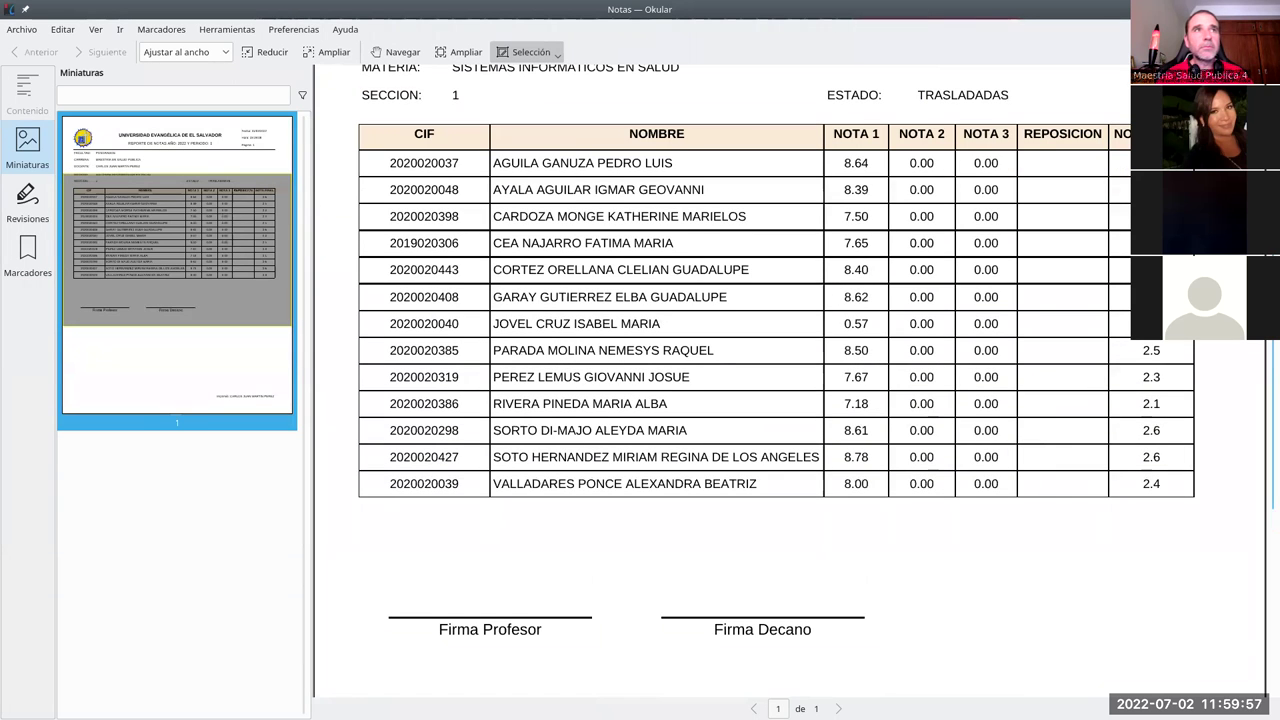
{"action": "key", "text": "ctrl+q"}
Step: Open Notas primer parcial.pdf from Dolphin in LibreOffice Draw
{"action": "left_click", "coordinate": [517, 138]}
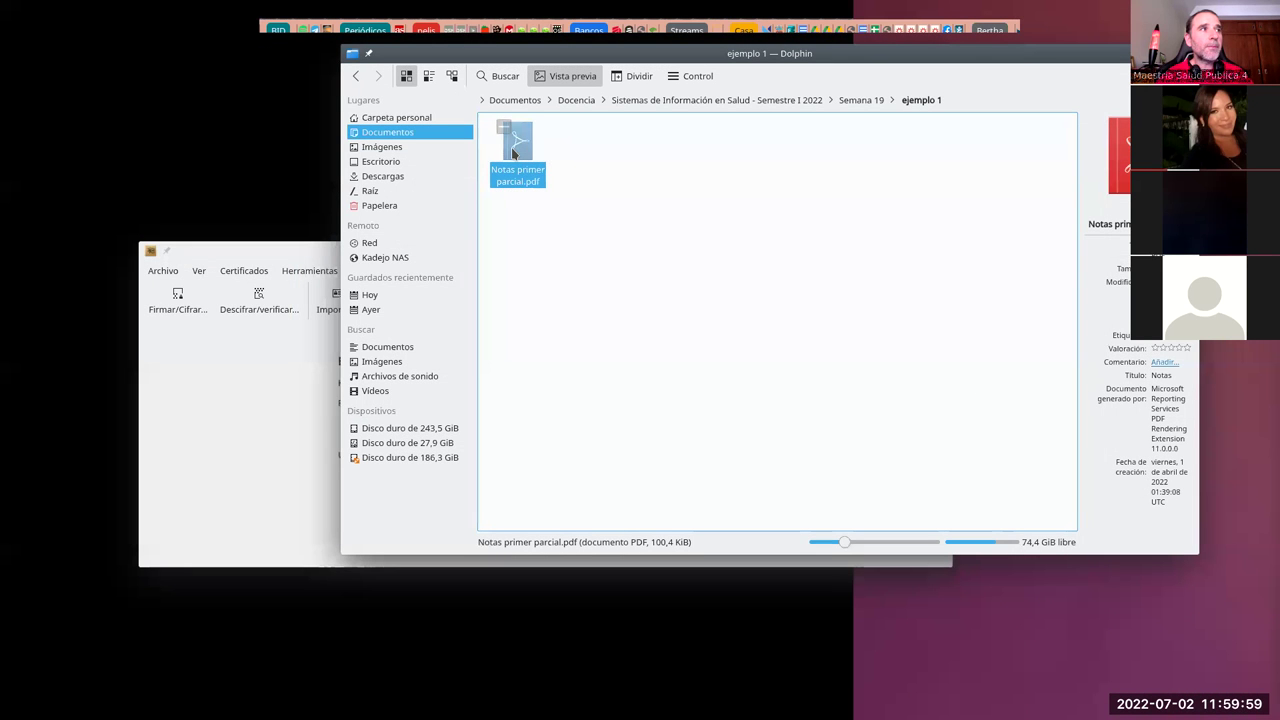
{"action": "right_click", "coordinate": [512, 148]}
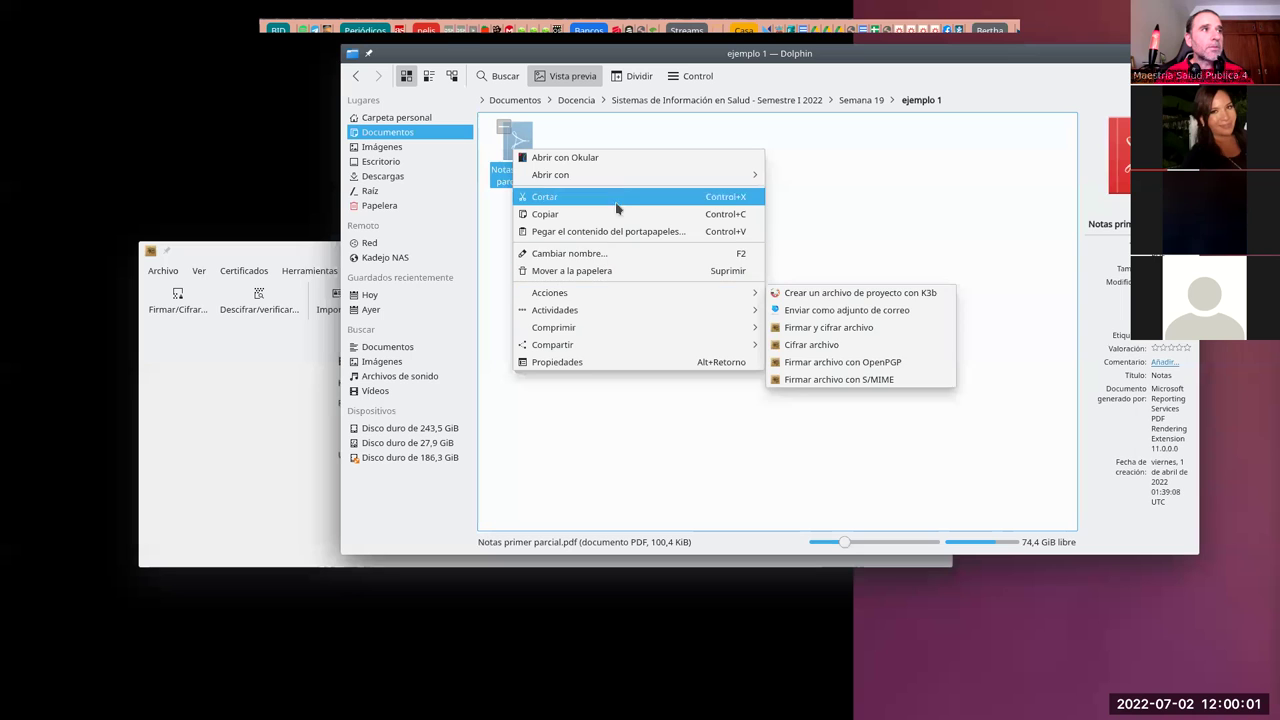
{"action": "mouse_move", "coordinate": [690, 175]}
{"action": "left_click", "coordinate": [817, 192]}
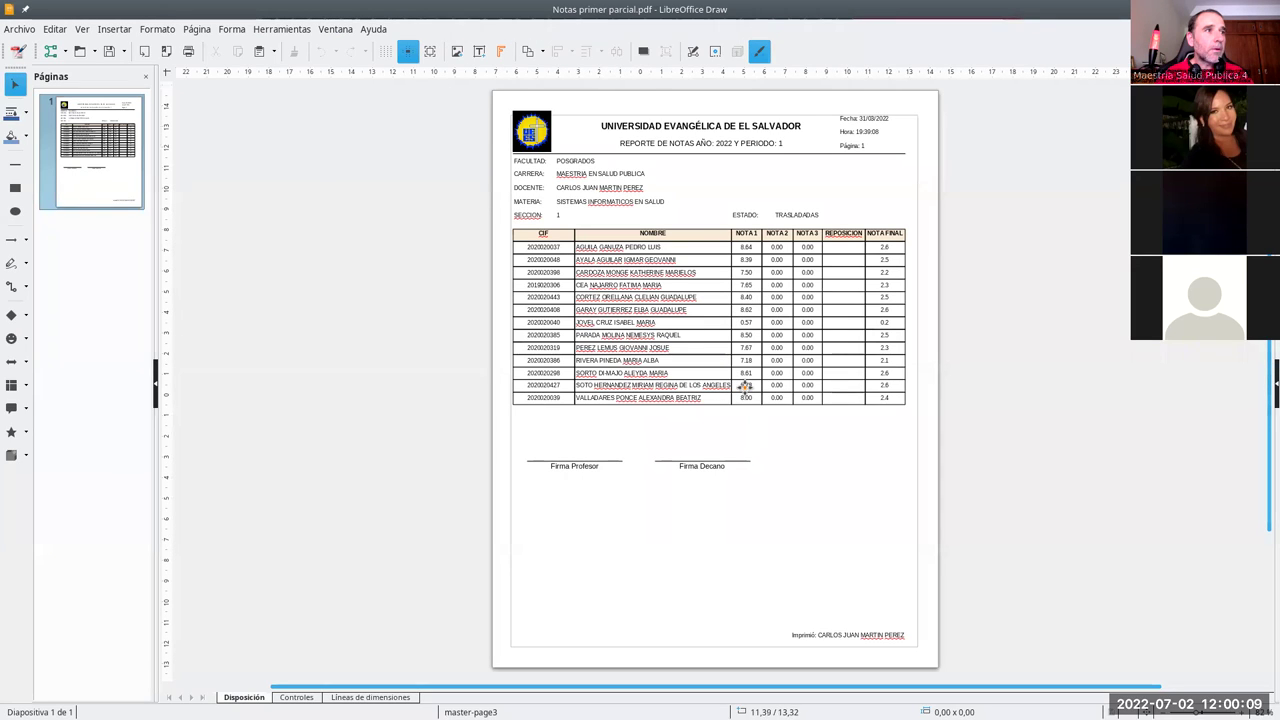
Step: Change the last student's NOTA 1 grade from 8.00 to 8.50
{"action": "left_click", "coordinate": [745, 397]}
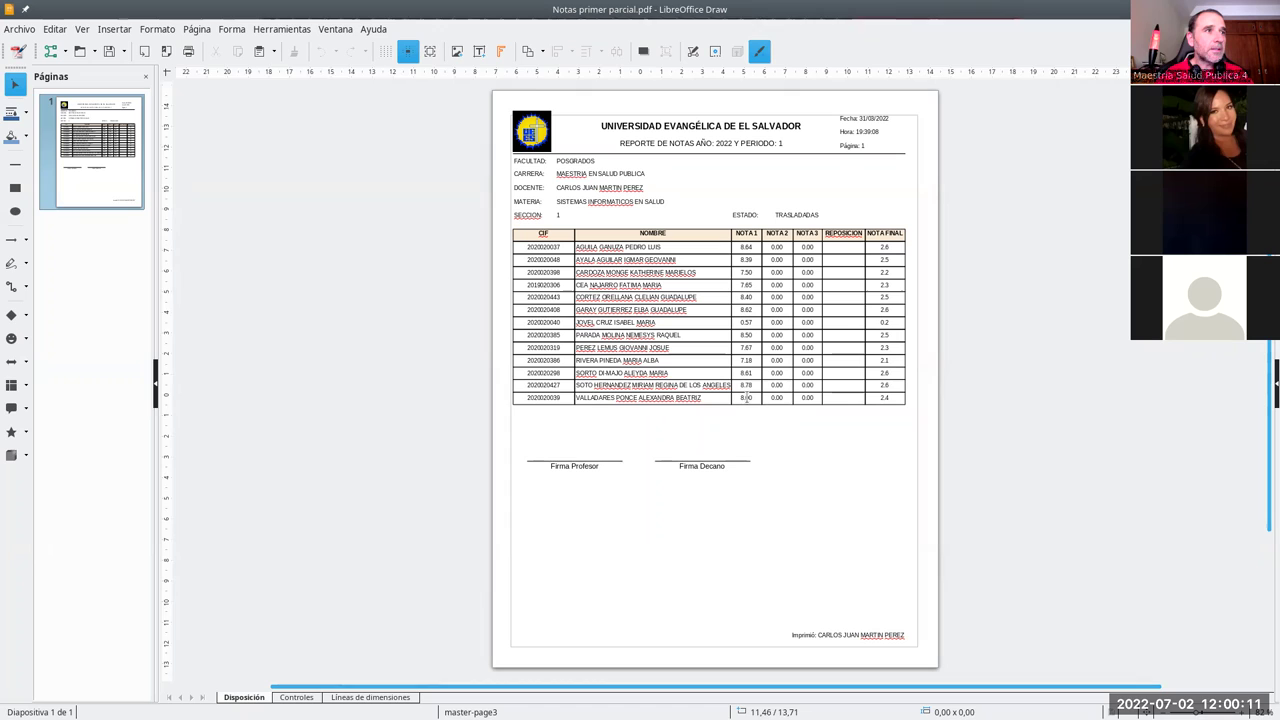
{"action": "left_click", "coordinate": [757, 404]}
{"action": "key", "text": "BackSpace"}
{"action": "type", "text": "5"}
{"action": "left_click", "coordinate": [491, 413]}
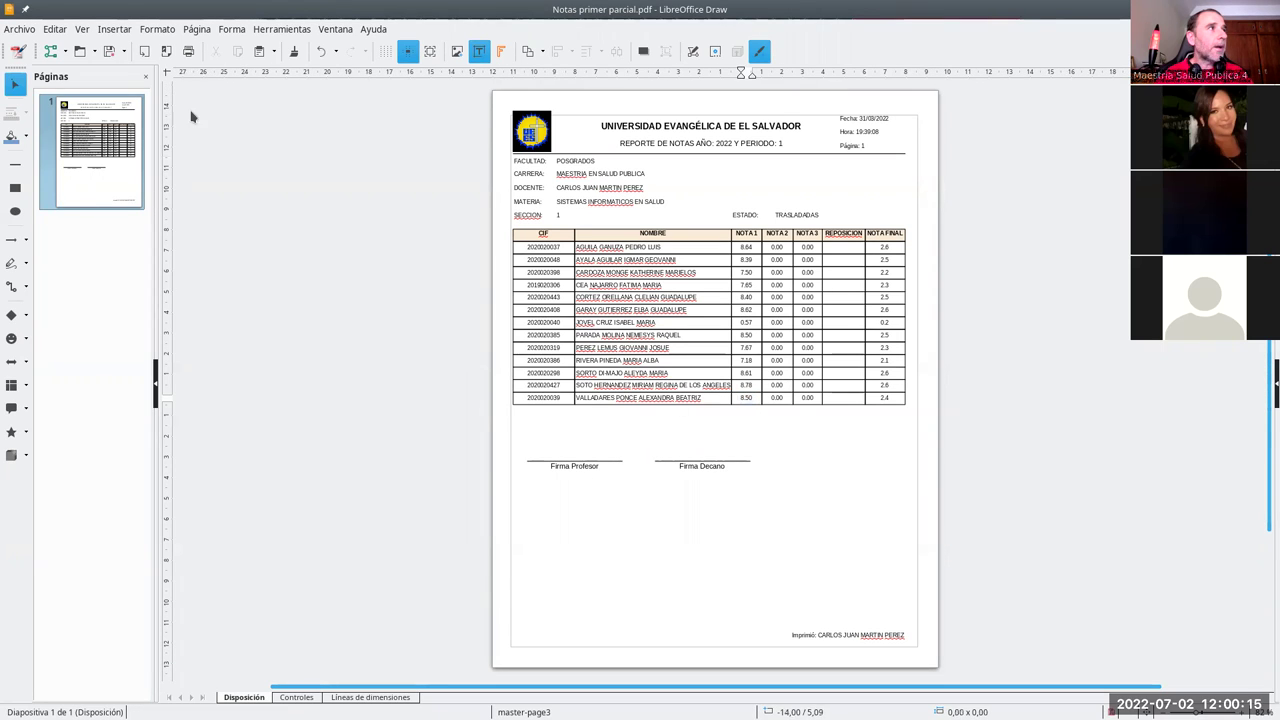
Step: Export the altered report as a PDF named Notas primer parcial hackeadas.pdf
{"action": "left_click", "coordinate": [165, 54]}
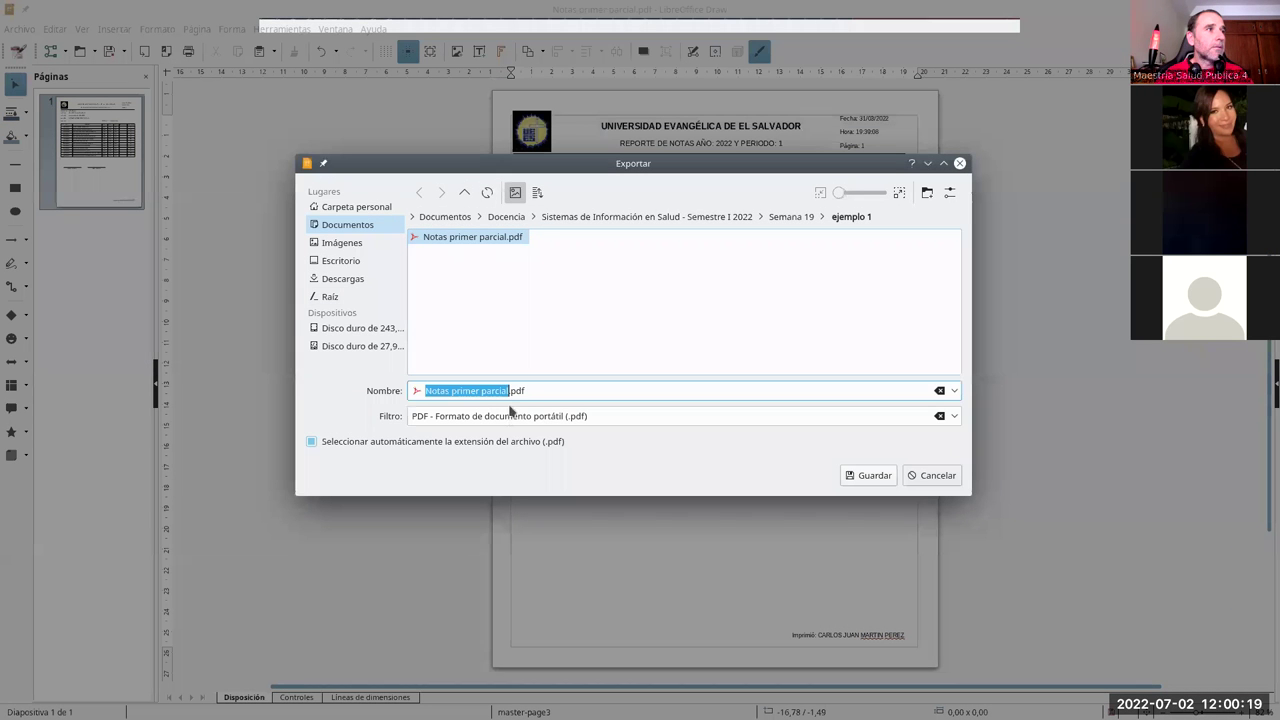
{"action": "left_click", "coordinate": [509, 391]}
{"action": "type", "text": "hackeado"}
{"action": "key", "text": "Return"}
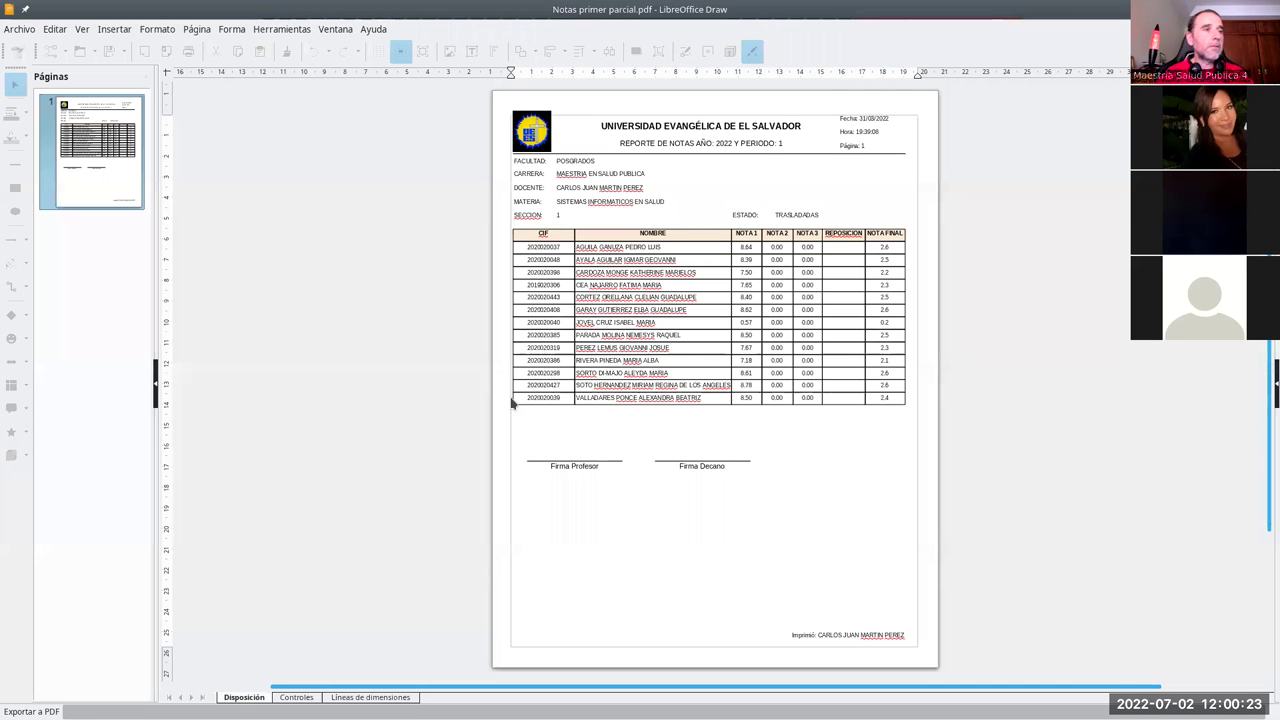
{"action": "key", "text": "alt+Tab"}
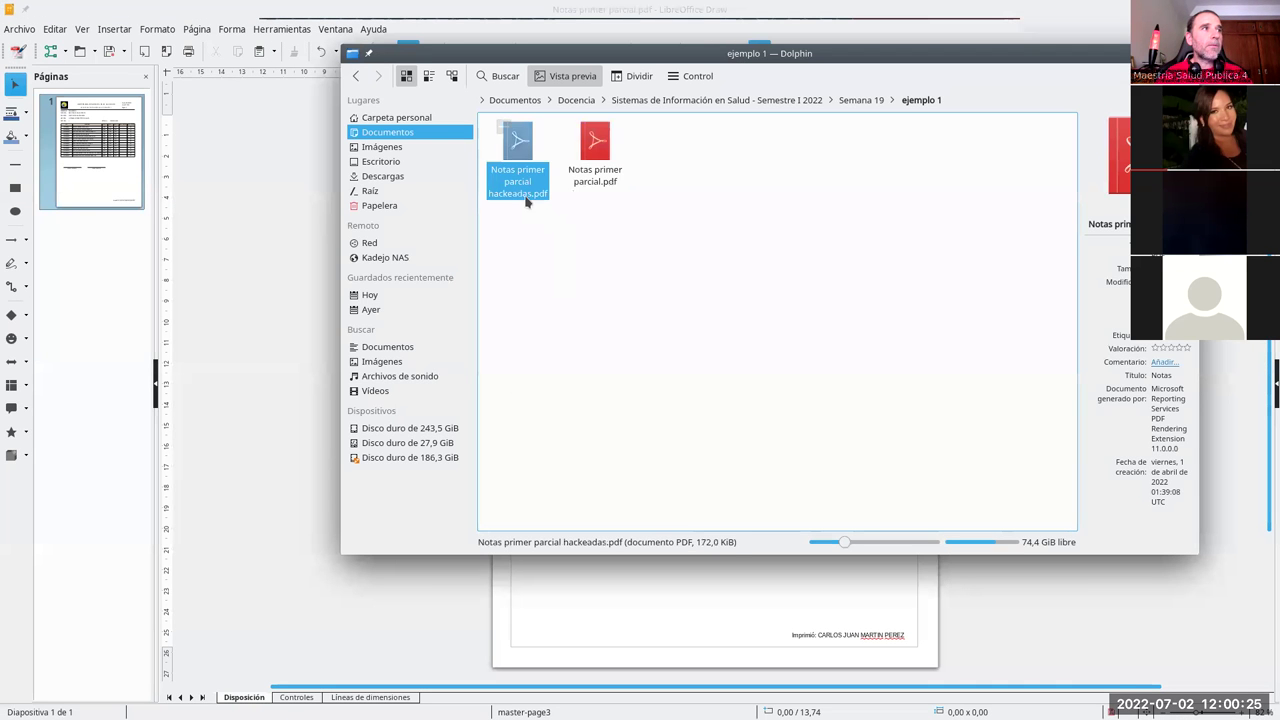
Step: View Notas primer parcial hackeadas.pdf in Okular and confirm the last NOTA 1 reads 8.50
{"action": "key", "text": "Return"}
{"action": "scroll", "coordinate": [603, 318], "scroll_direction": "down", "scroll_amount": 3}
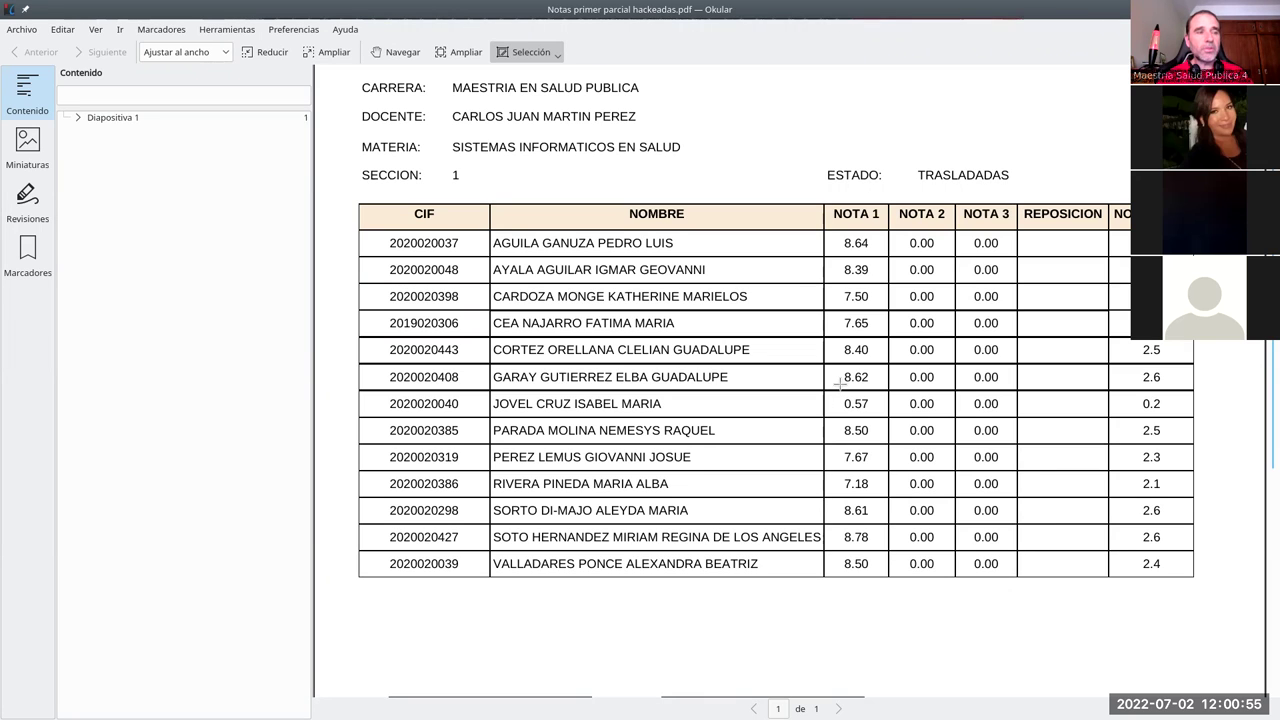
{"action": "key", "text": "alt+Tab"}
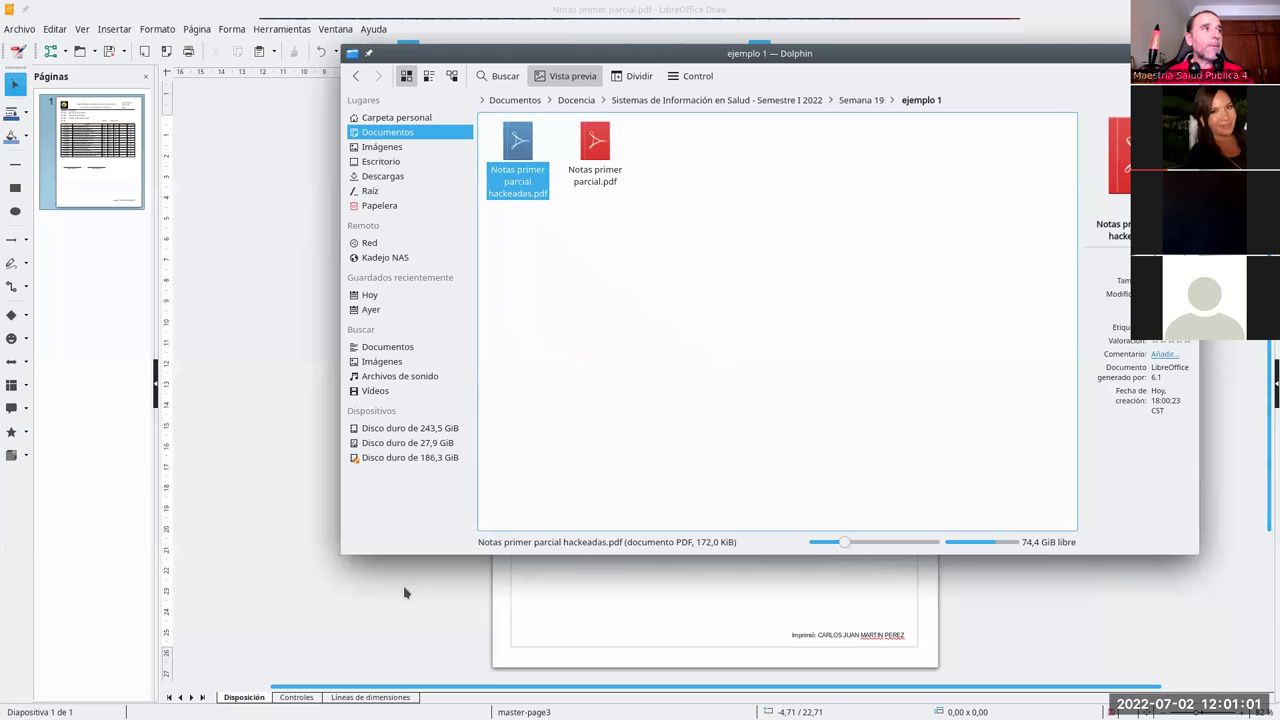
{"action": "left_click", "coordinate": [403, 585]}
Step: Insert the emoji image from the Semana 19 folder, sized and placed above Firma Profesor
{"action": "left_click", "coordinate": [115, 33]}
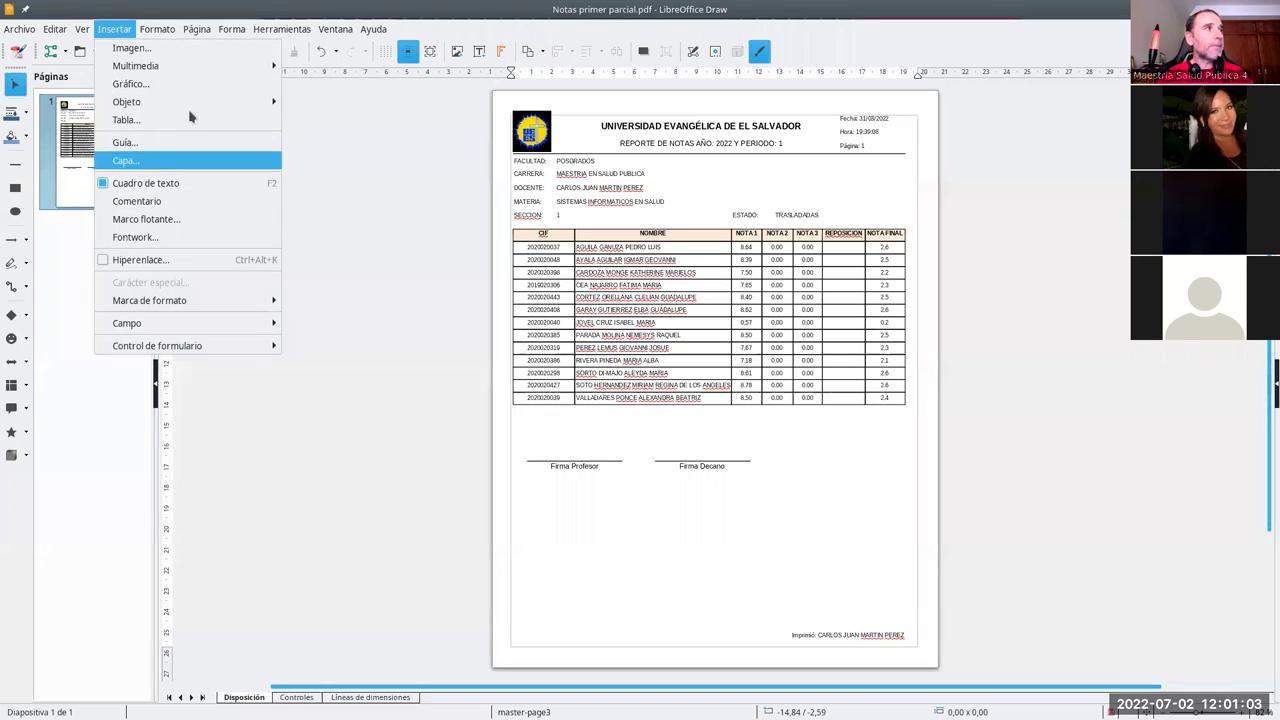
{"action": "left_click", "coordinate": [686, 414]}
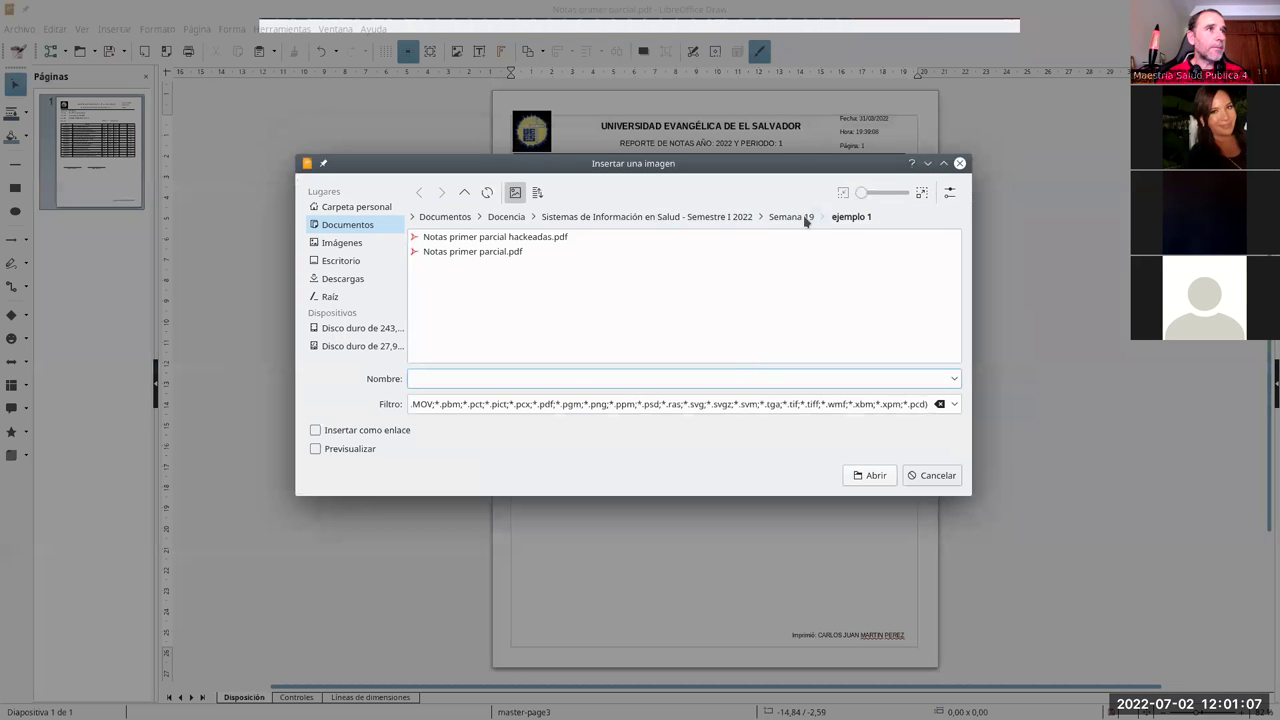
{"action": "left_click", "coordinate": [805, 218]}
{"action": "double_click", "coordinate": [478, 296]}
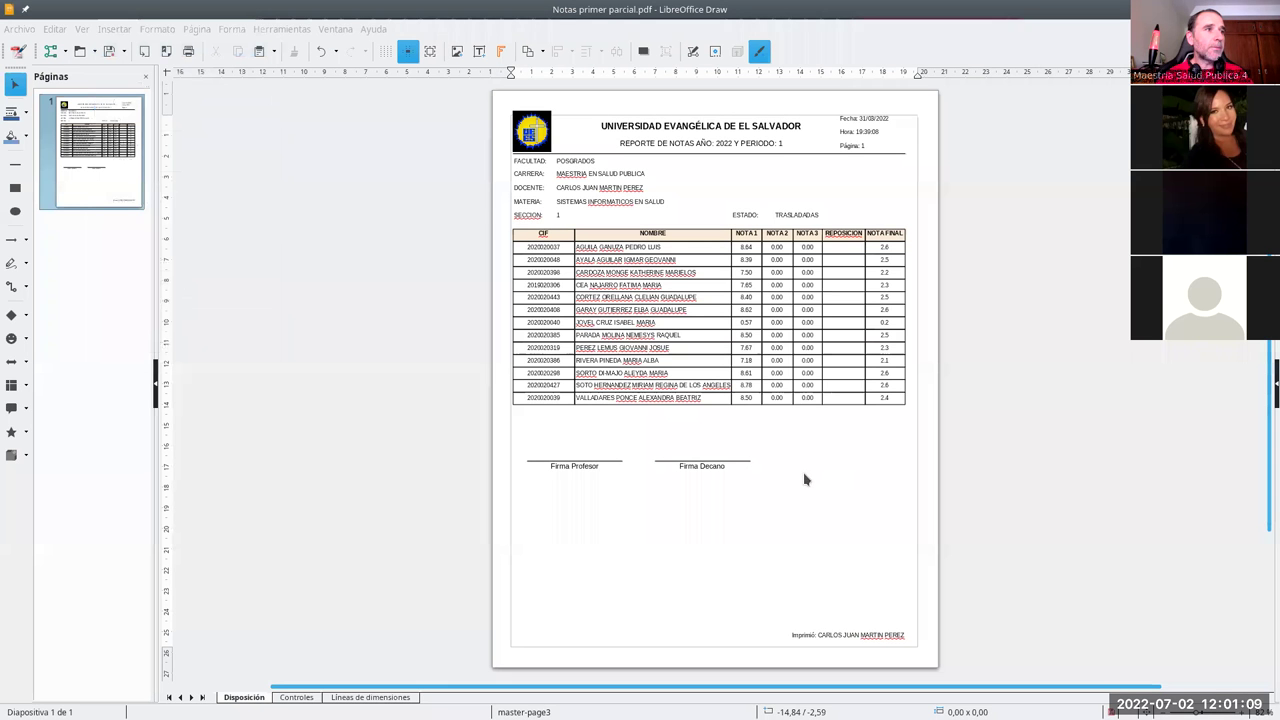
{"action": "left_click_drag", "start_coordinate": [762, 348], "coordinate": [500, 449]}
{"action": "left_click", "coordinate": [483, 449]}
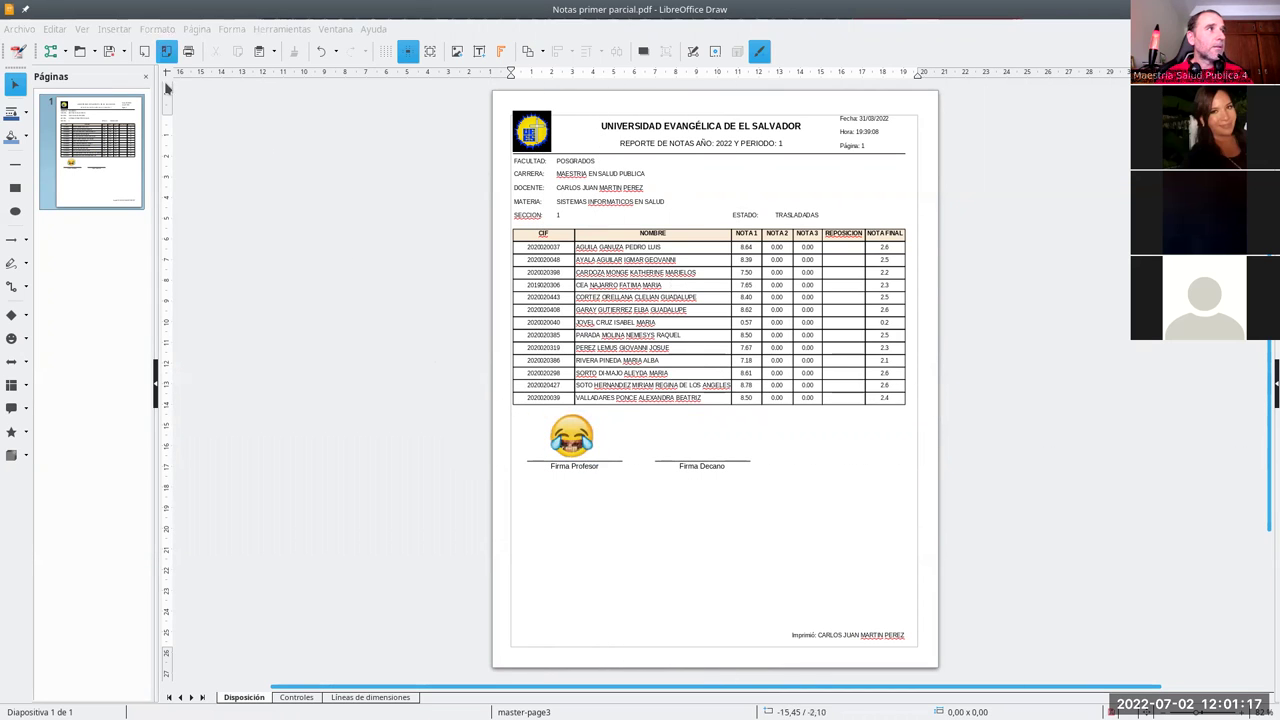
Step: Export the report as Notas primer parcial - firmadas.pdf
{"action": "key", "text": "ctrl+shift+e"}
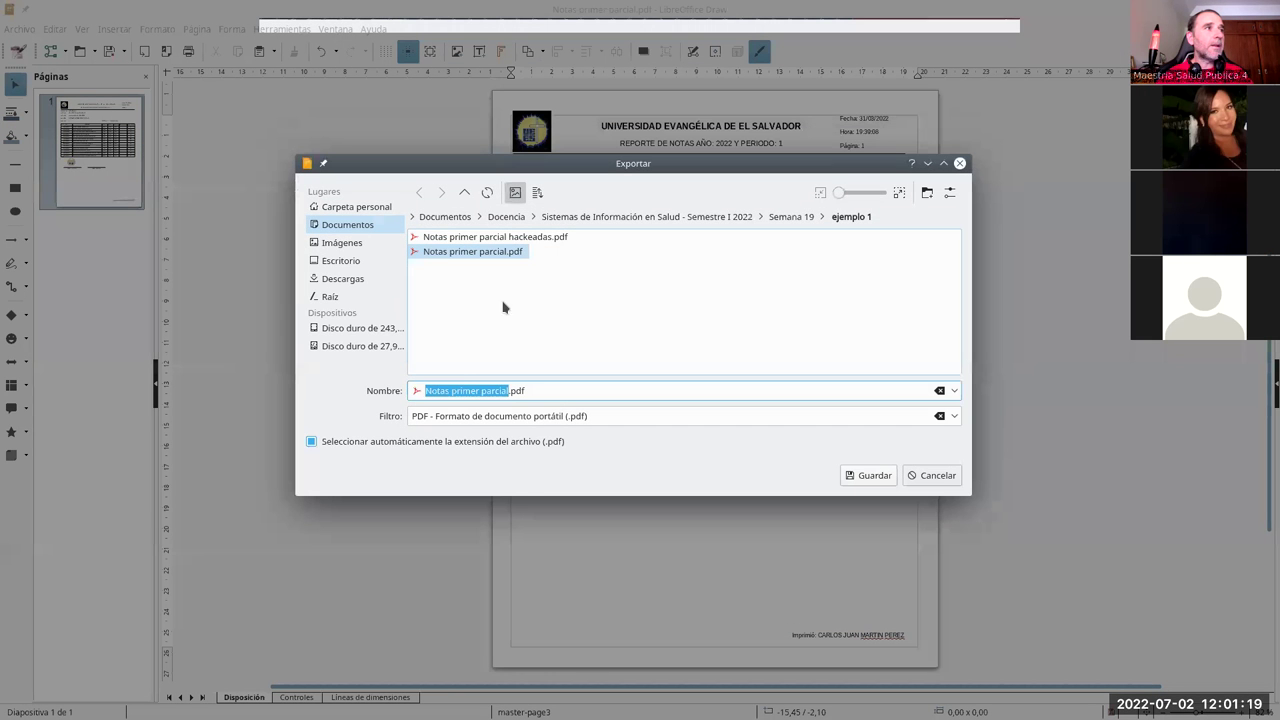
{"action": "left_click", "coordinate": [509, 390]}
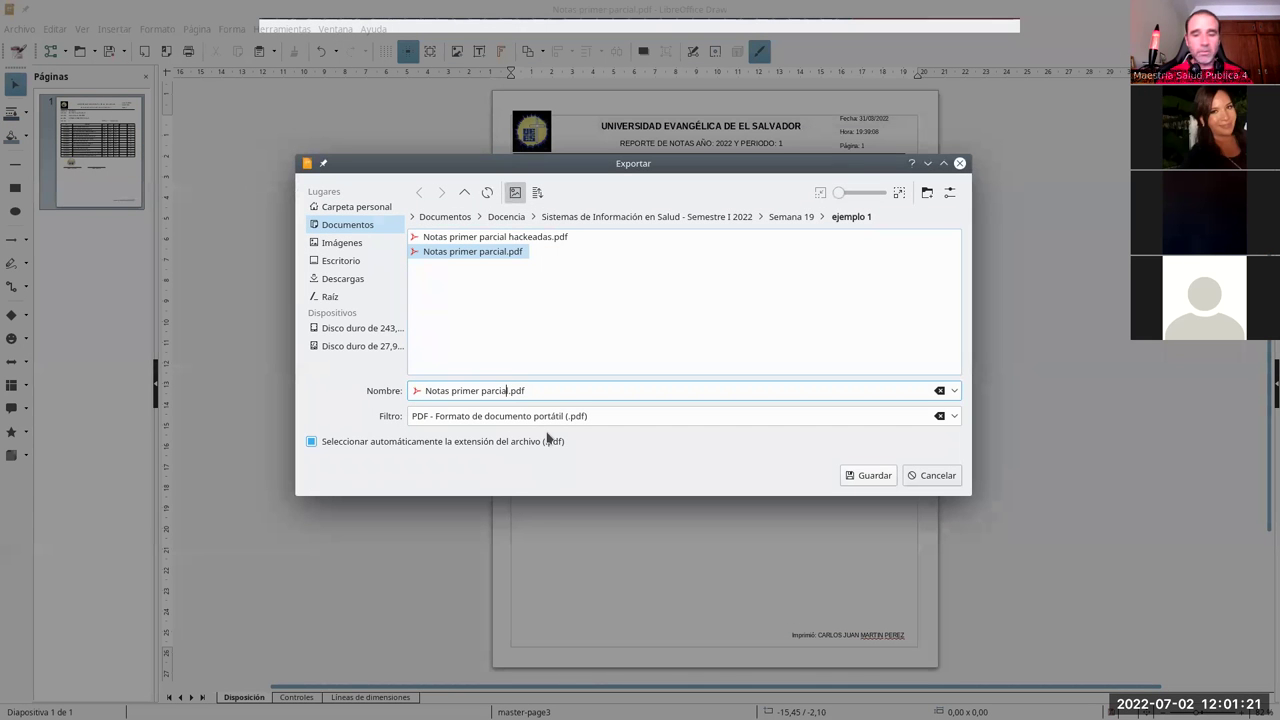
{"action": "type", "text": "- firmada"}
{"action": "key", "text": "Return"}
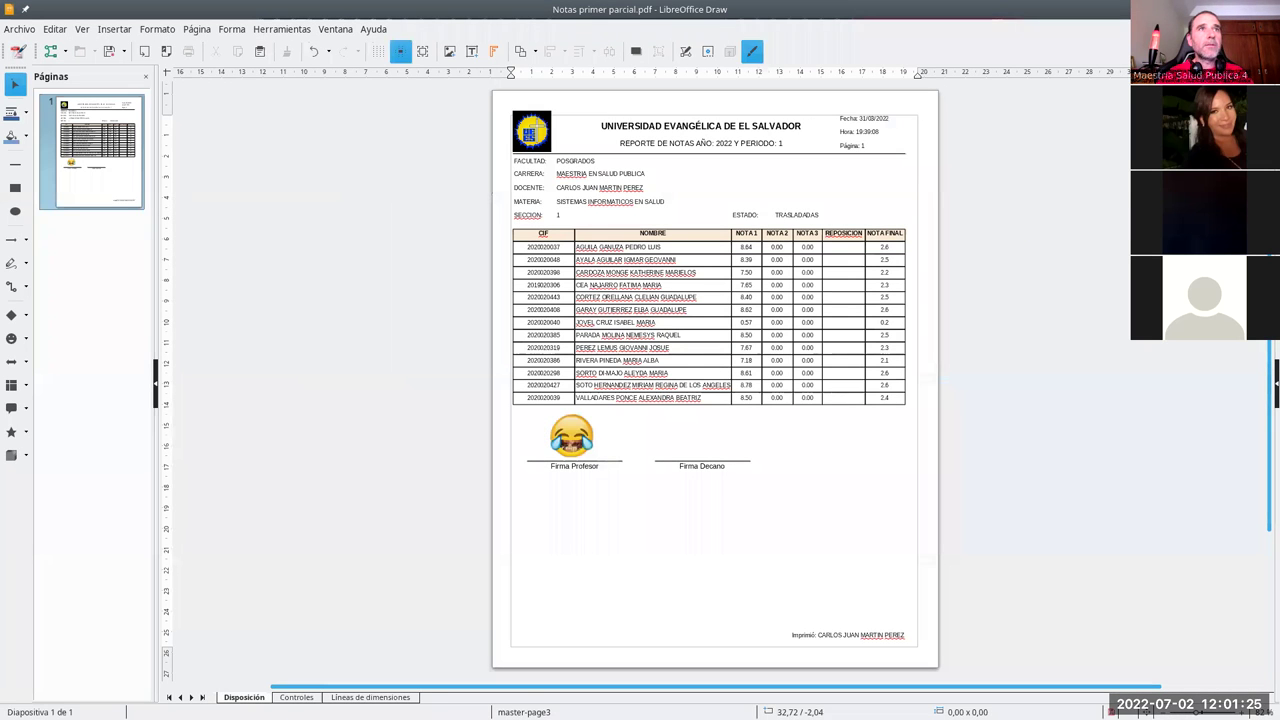
{"action": "key", "text": "ctrl+q"}
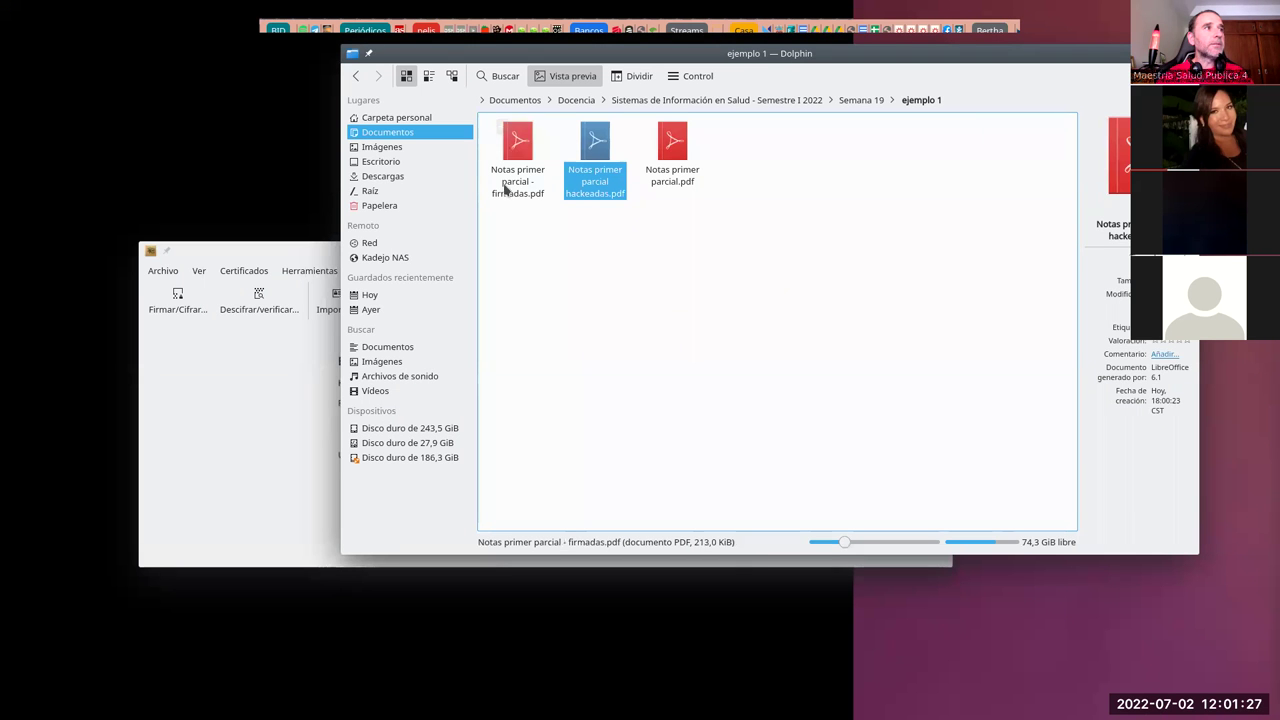
{"action": "left_click", "coordinate": [505, 190]}
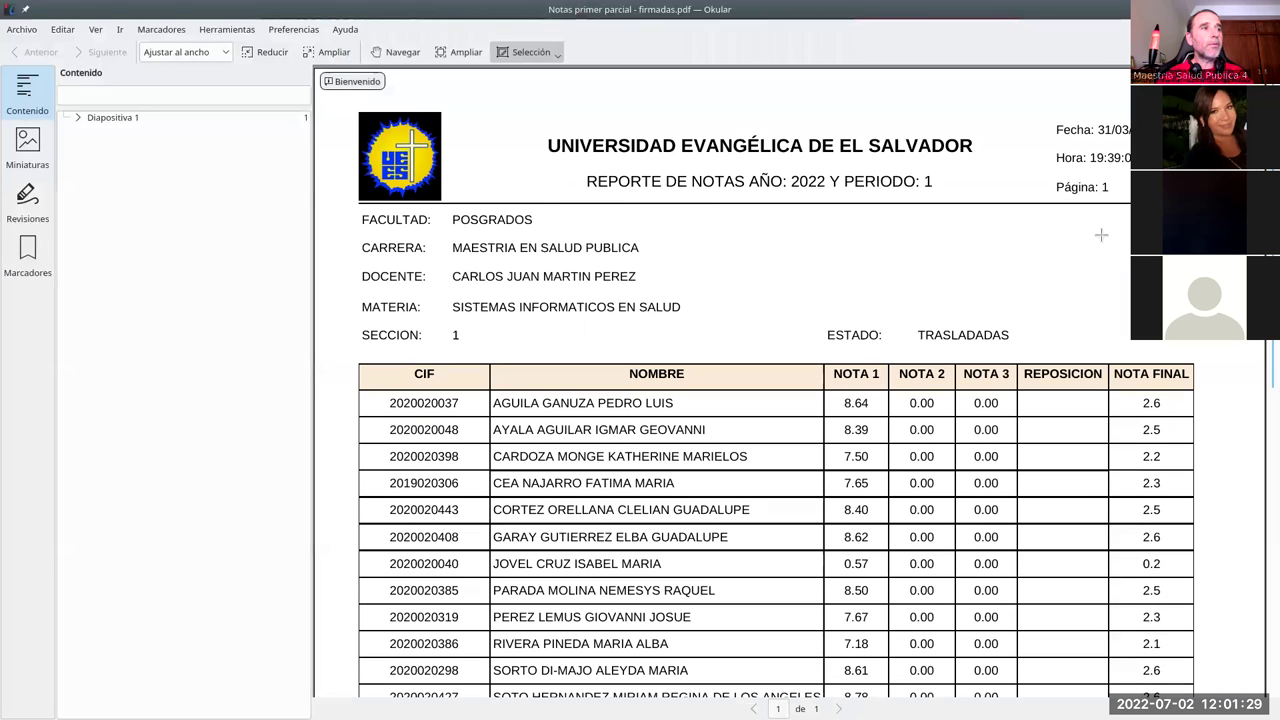
Step: Close the viewer and open Notas primer parcial - firmadas.pdf in LibreOffice Draw
{"action": "key", "text": "ctrl+q"}
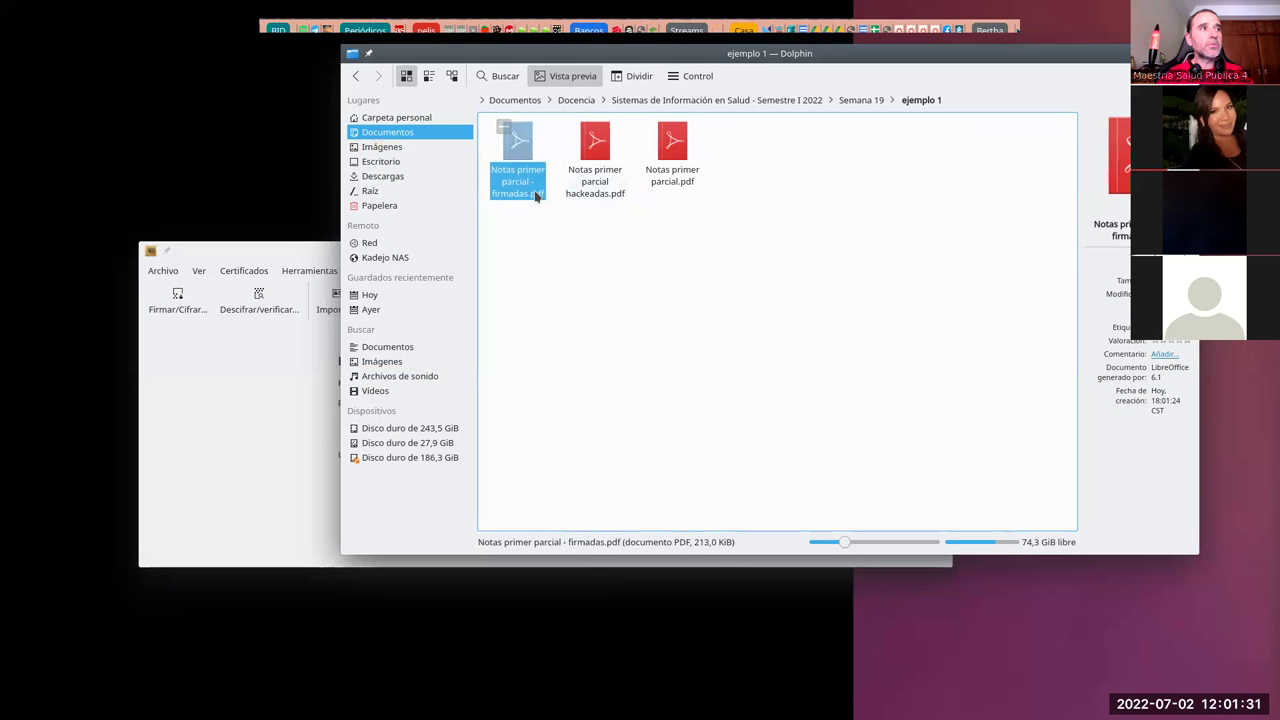
{"action": "right_click", "coordinate": [525, 193]}
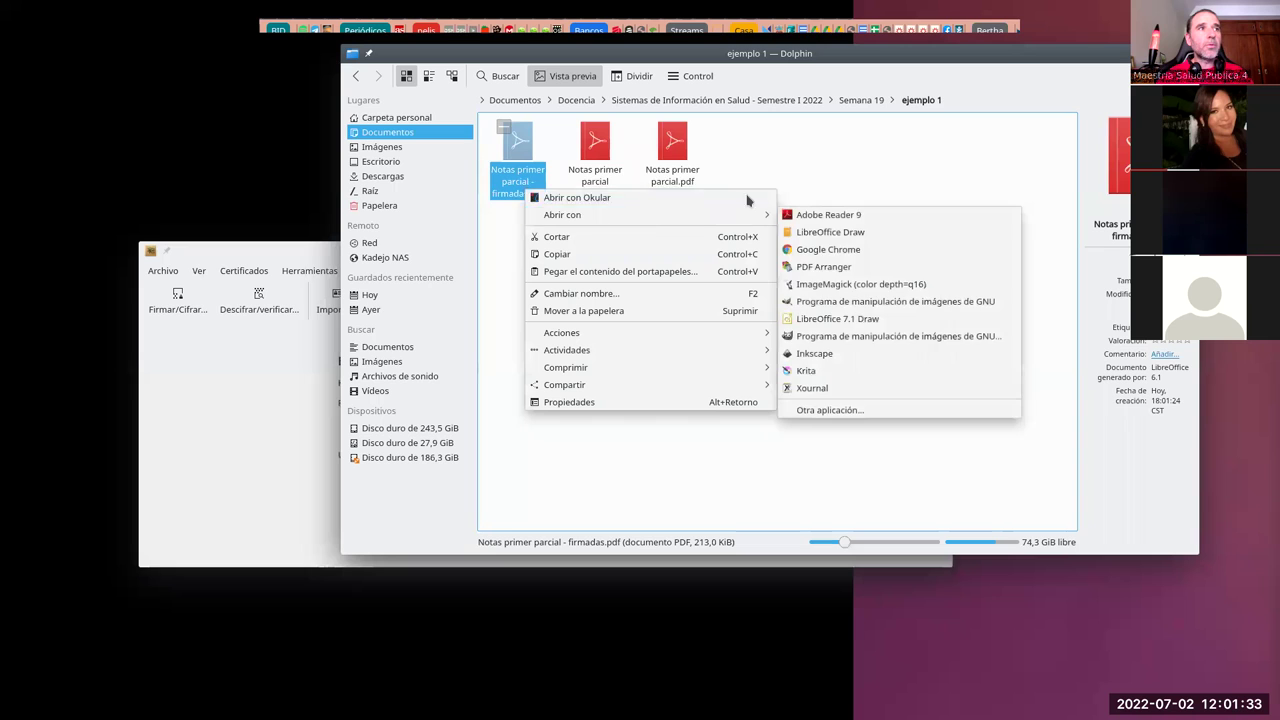
{"action": "mouse_move", "coordinate": [760, 214]}
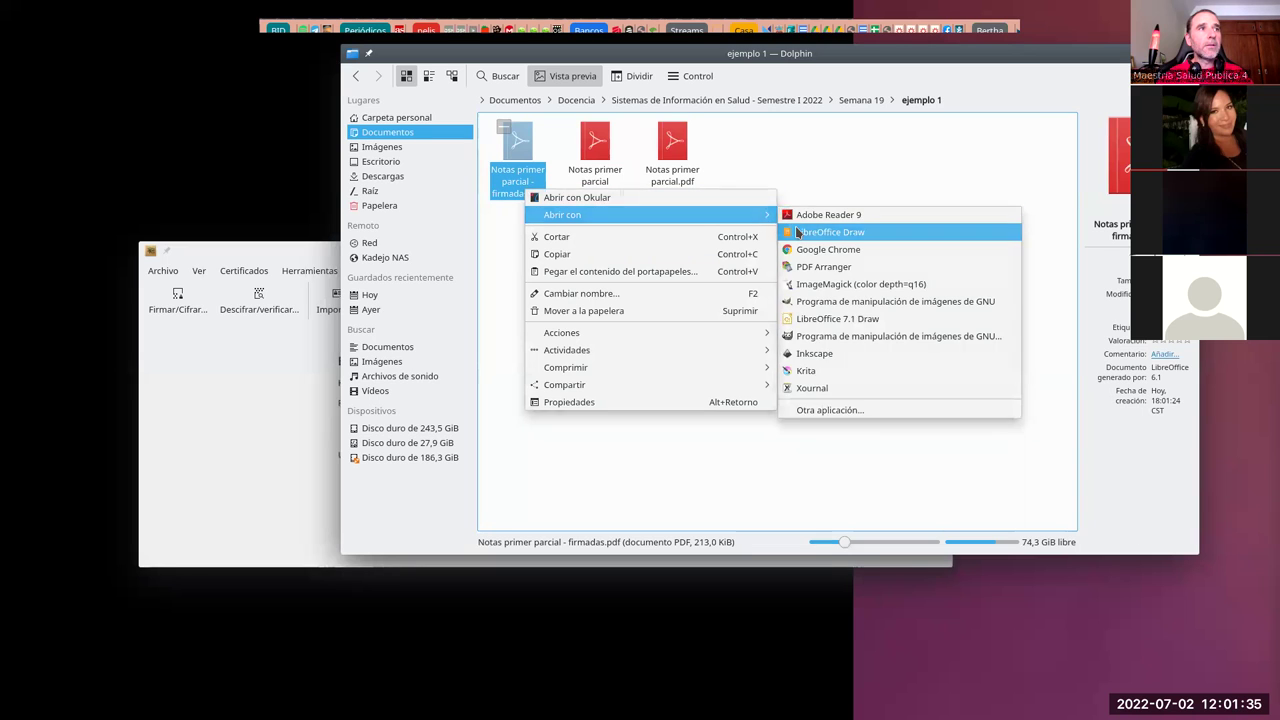
{"action": "left_click", "coordinate": [795, 233]}
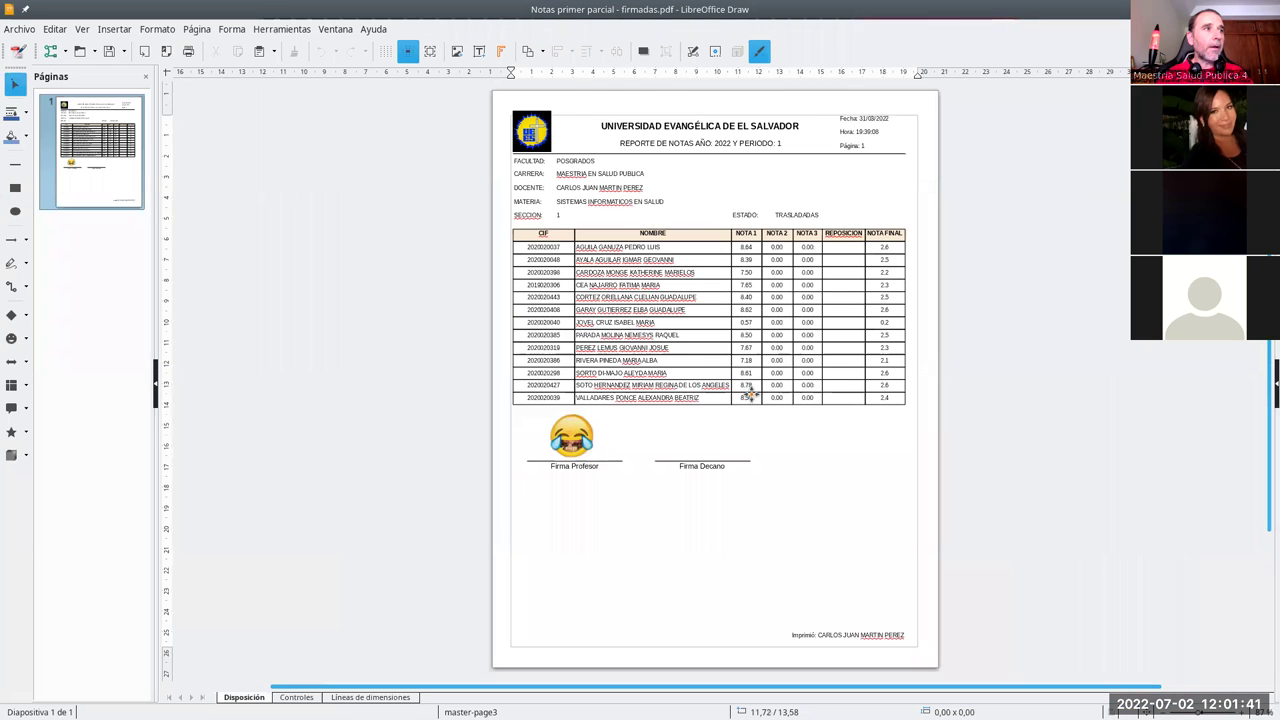
Step: Export the drawing as Notas primer parcial - firmadas - hckeadas.pdf after the overwrite attempt fails
{"action": "left_click", "coordinate": [747, 398]}
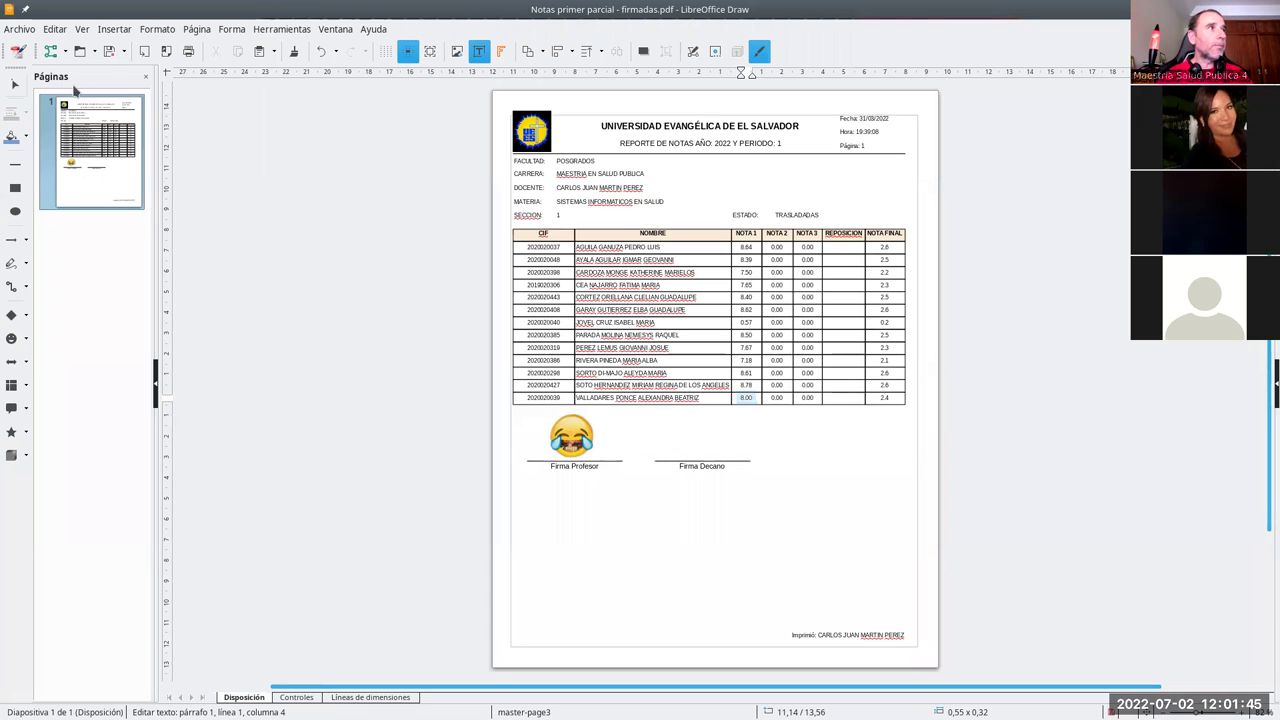
{"action": "left_click", "coordinate": [166, 51]}
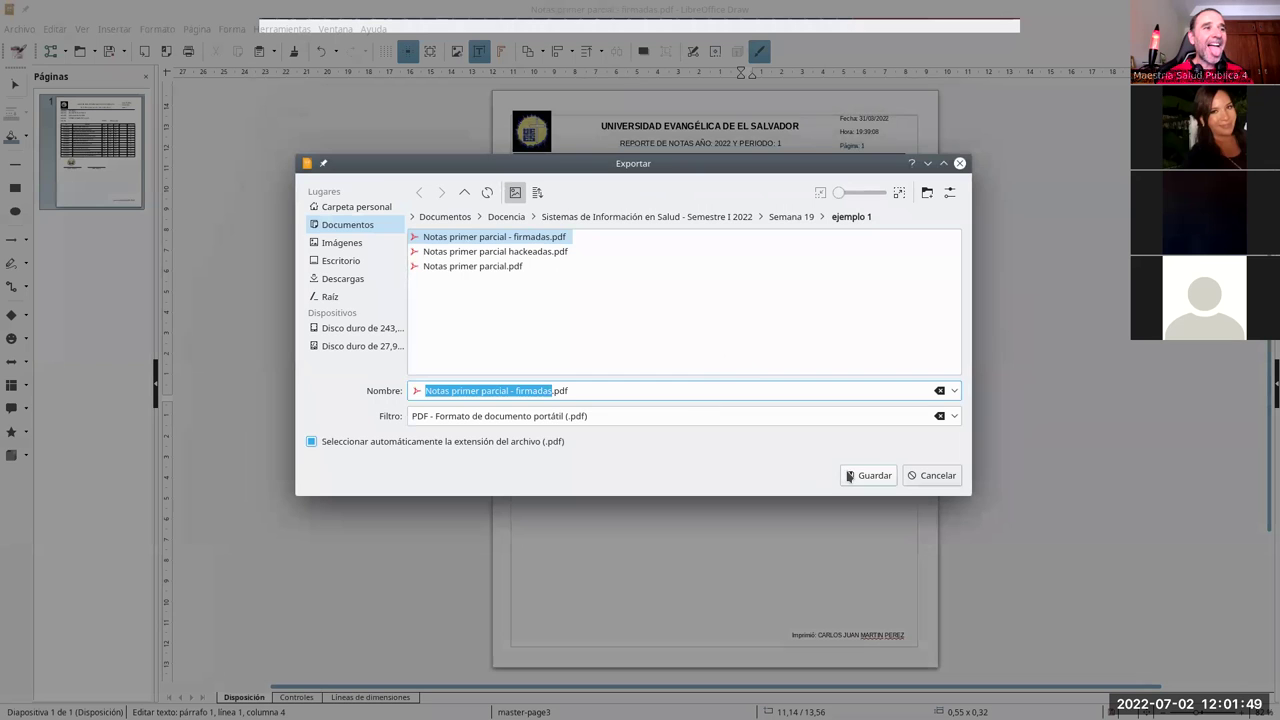
{"action": "left_click", "coordinate": [850, 480]}
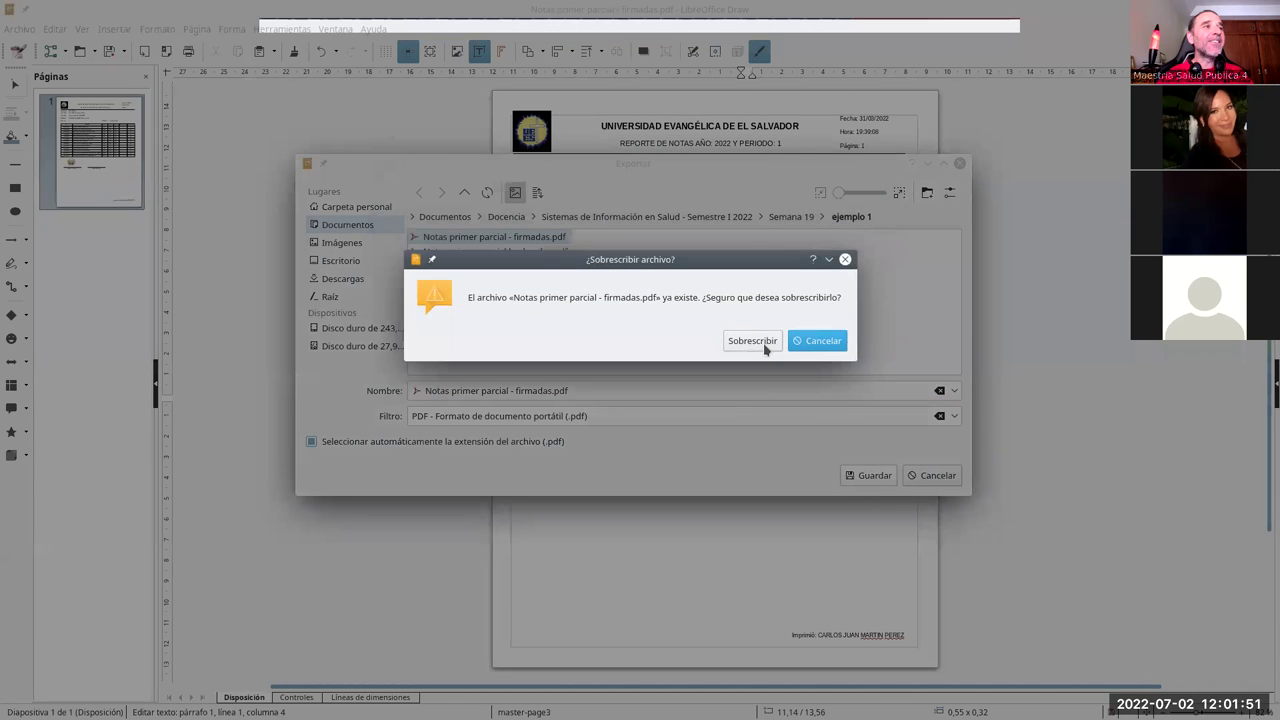
{"action": "left_click", "coordinate": [763, 344]}
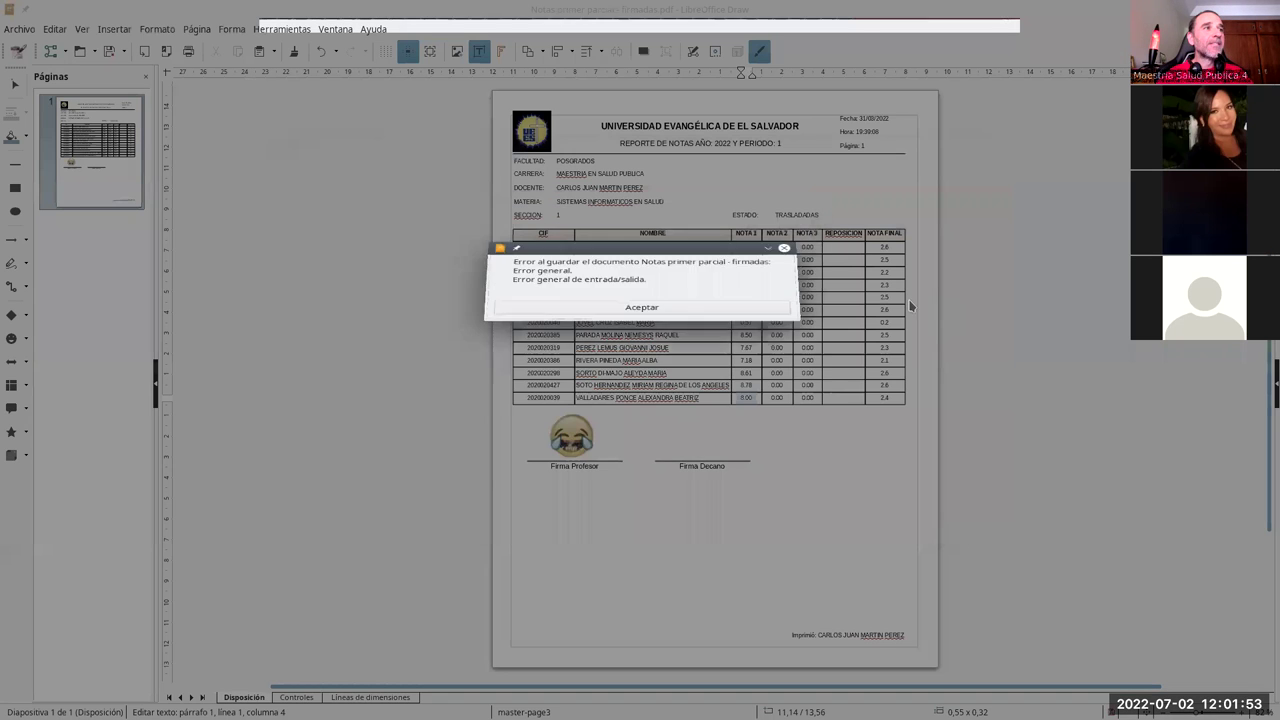
{"action": "left_click", "coordinate": [716, 420]}
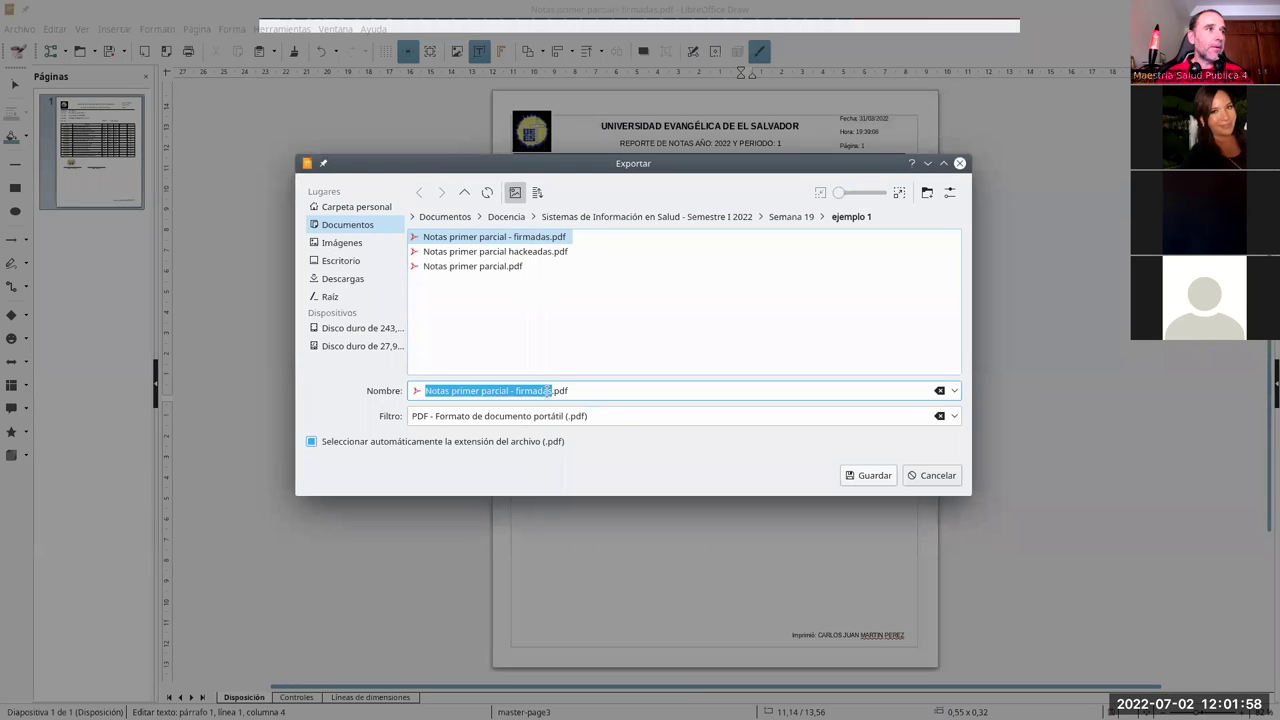
{"action": "left_click", "coordinate": [531, 390]}
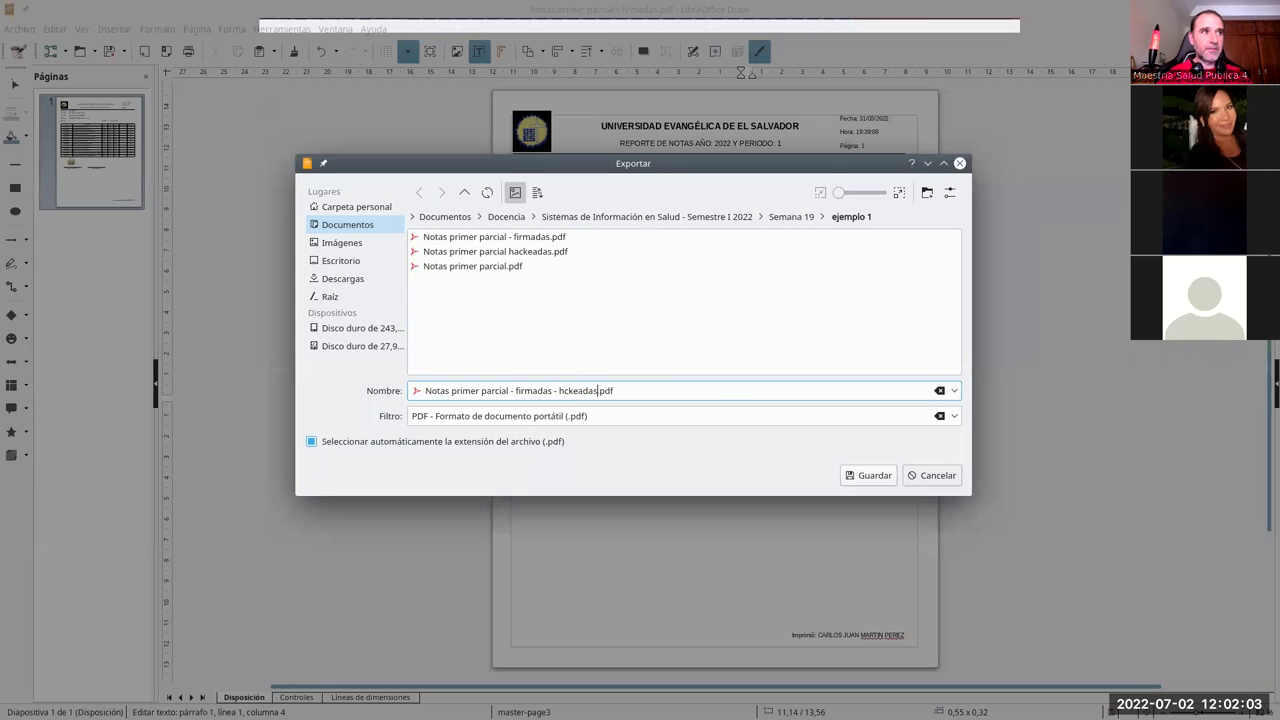
{"action": "type", "text": "- hckeadas"}
{"action": "key", "text": "Return"}
Step: Close the drawing without saving and open the hckeadas PDF for viewing
{"action": "key", "text": "ctrl+w"}
{"action": "left_click", "coordinate": [660, 429]}
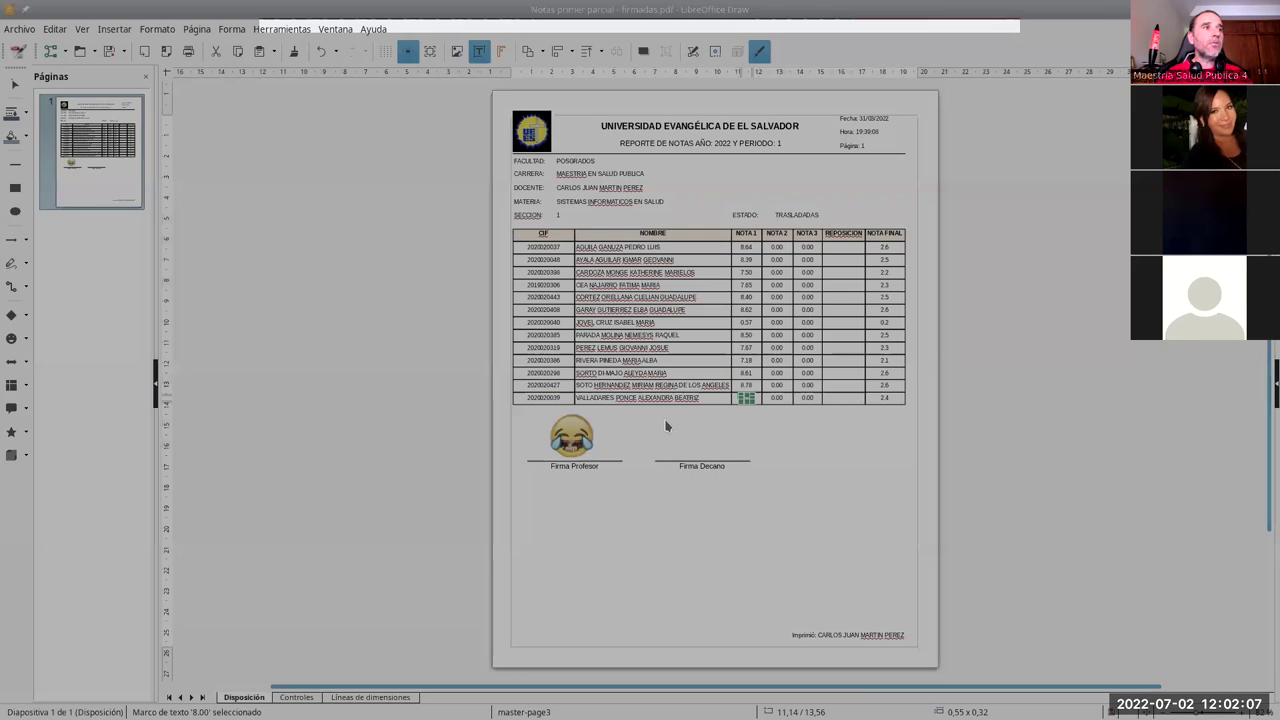
{"action": "double_click", "coordinate": [517, 145]}
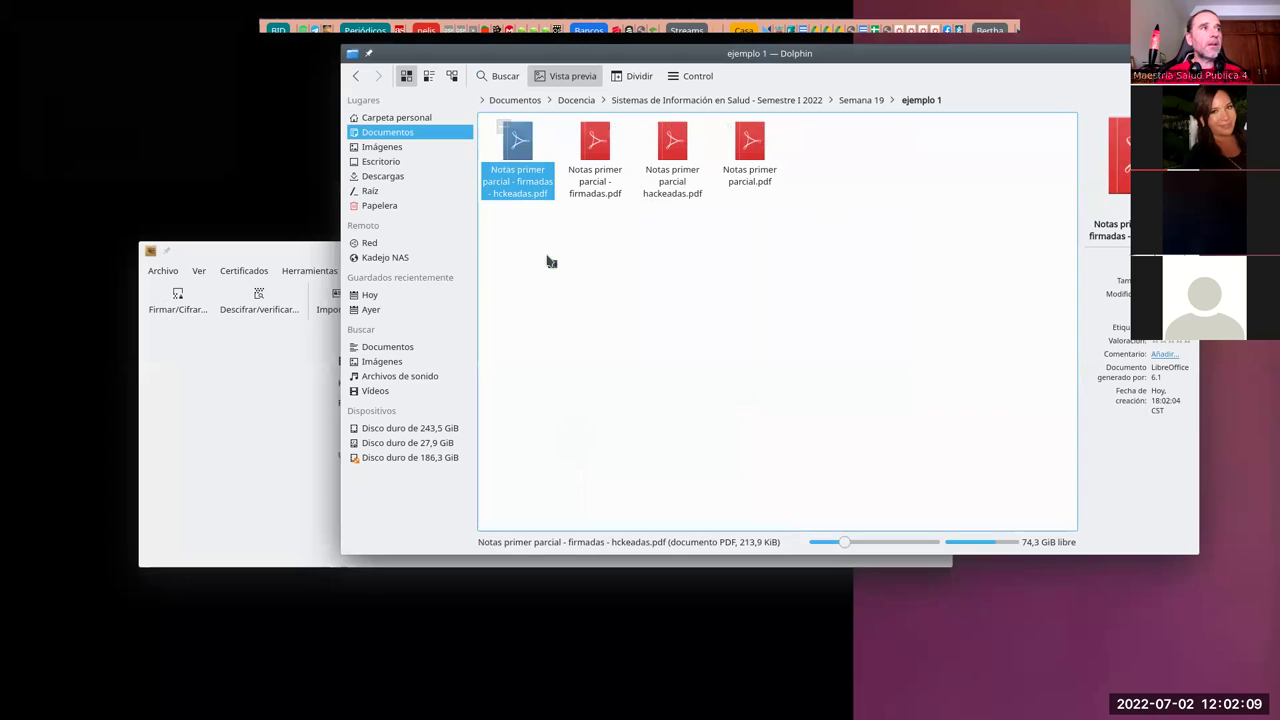
Step: Look through the tampered hckeadas PDF, then close Okular
{"action": "scroll", "coordinate": [640, 620], "scroll_direction": "down", "scroll_amount": 4}
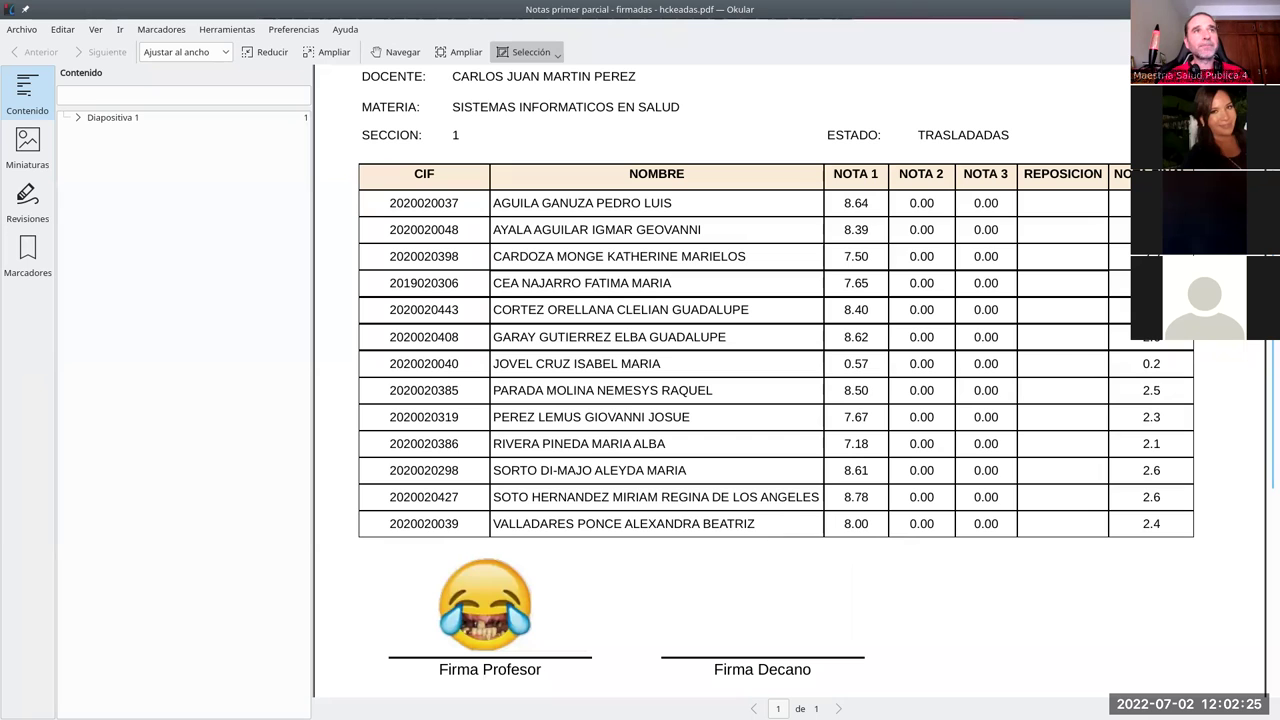
{"action": "key", "text": "ctrl+q"}
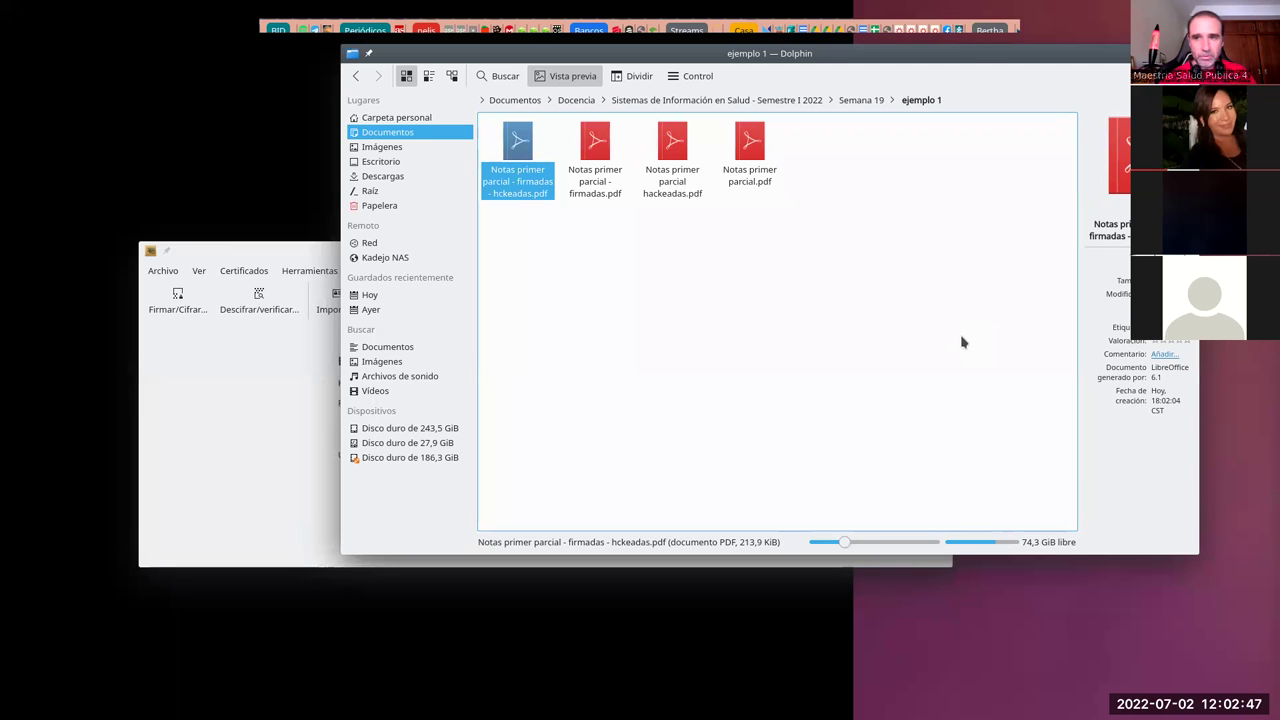
{"action": "left_click", "coordinate": [690, 368]}
Step: Permanently delete Notas primer parcial - firmadas.pdf and Notas primer parcial hackeadas.pdf
{"action": "left_click_drag", "start_coordinate": [707, 252], "coordinate": [489, 140]}
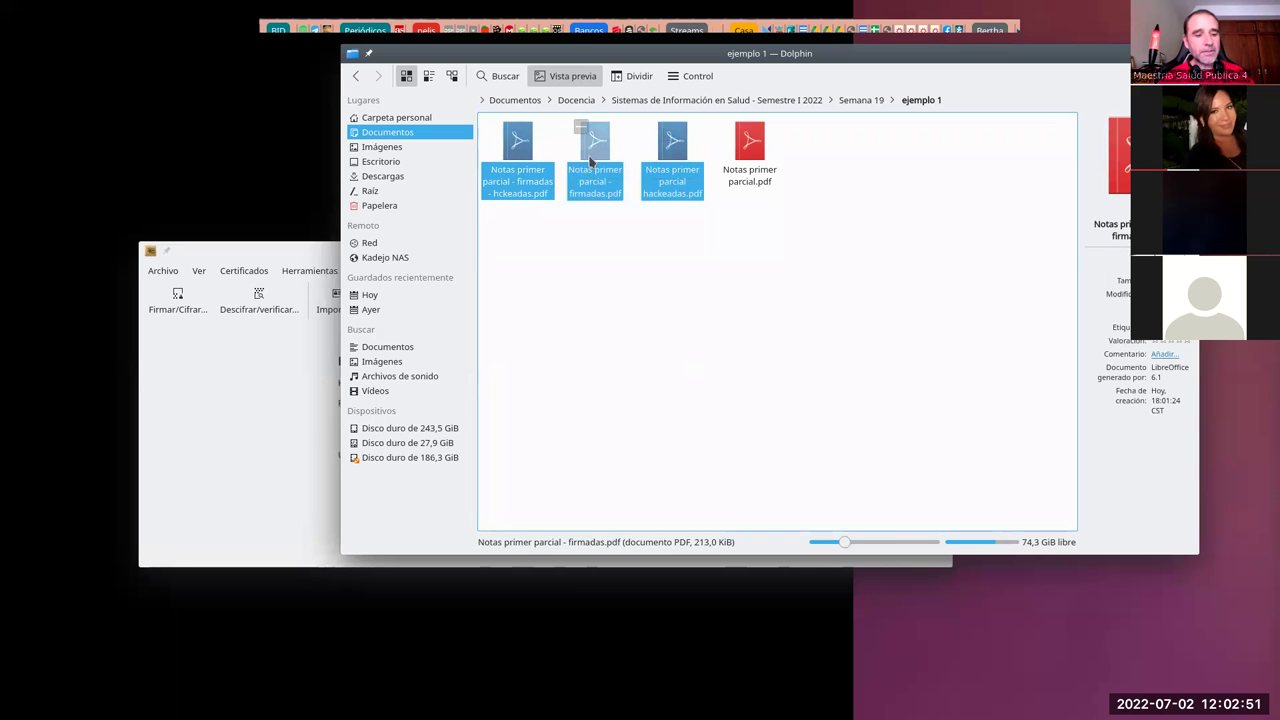
{"action": "left_click", "coordinate": [503, 127]}
{"action": "right_click", "coordinate": [533, 181]}
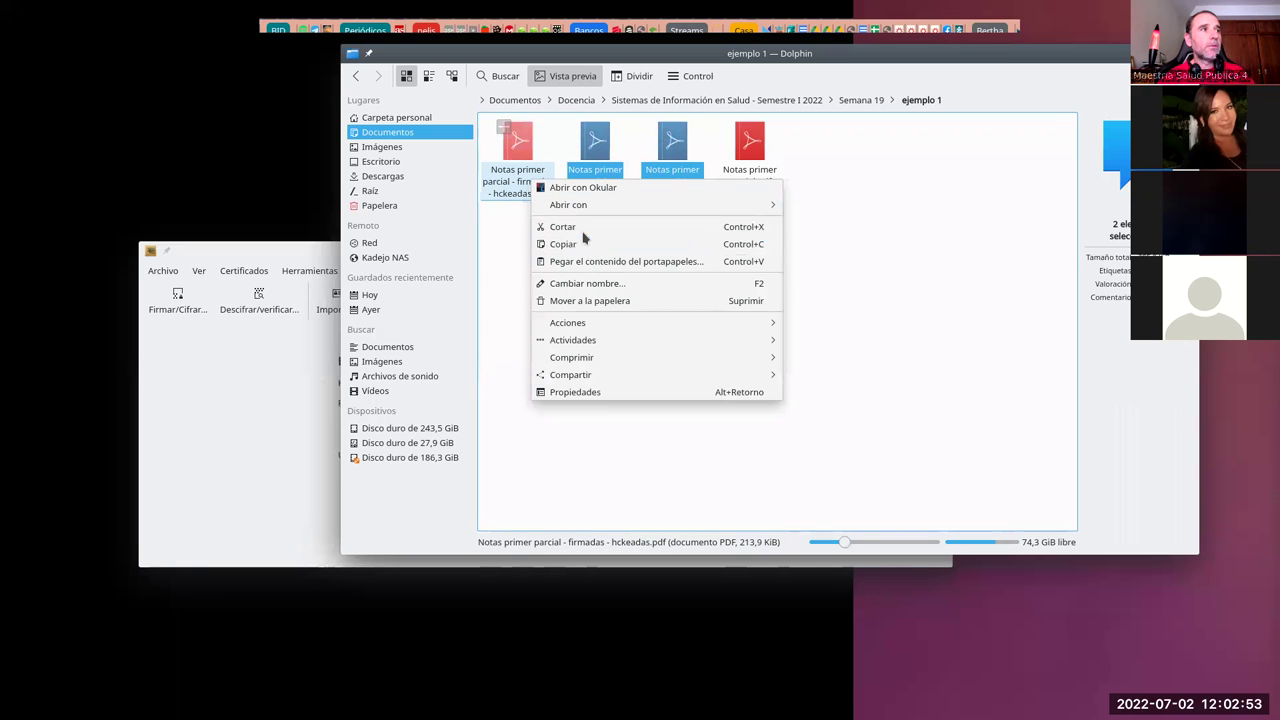
{"action": "left_click", "coordinate": [593, 301], "text": "shift"}
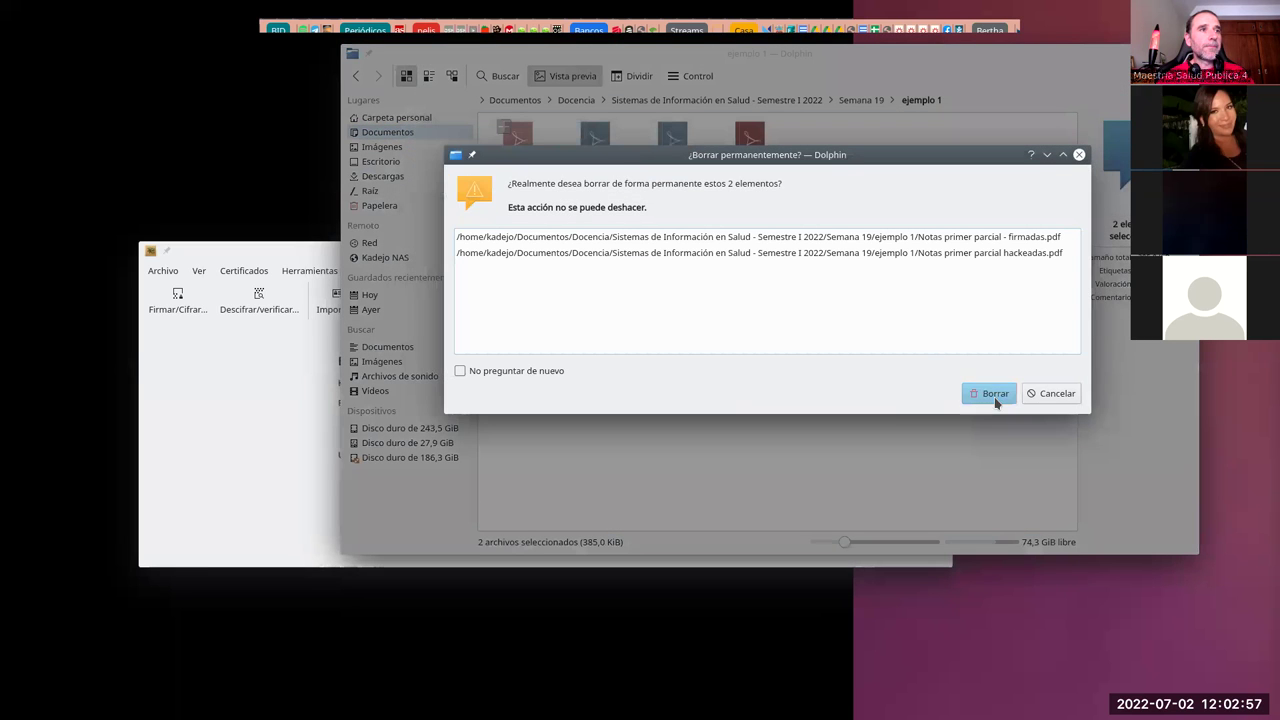
{"action": "left_click", "coordinate": [993, 395]}
{"action": "left_click", "coordinate": [380, 448]}
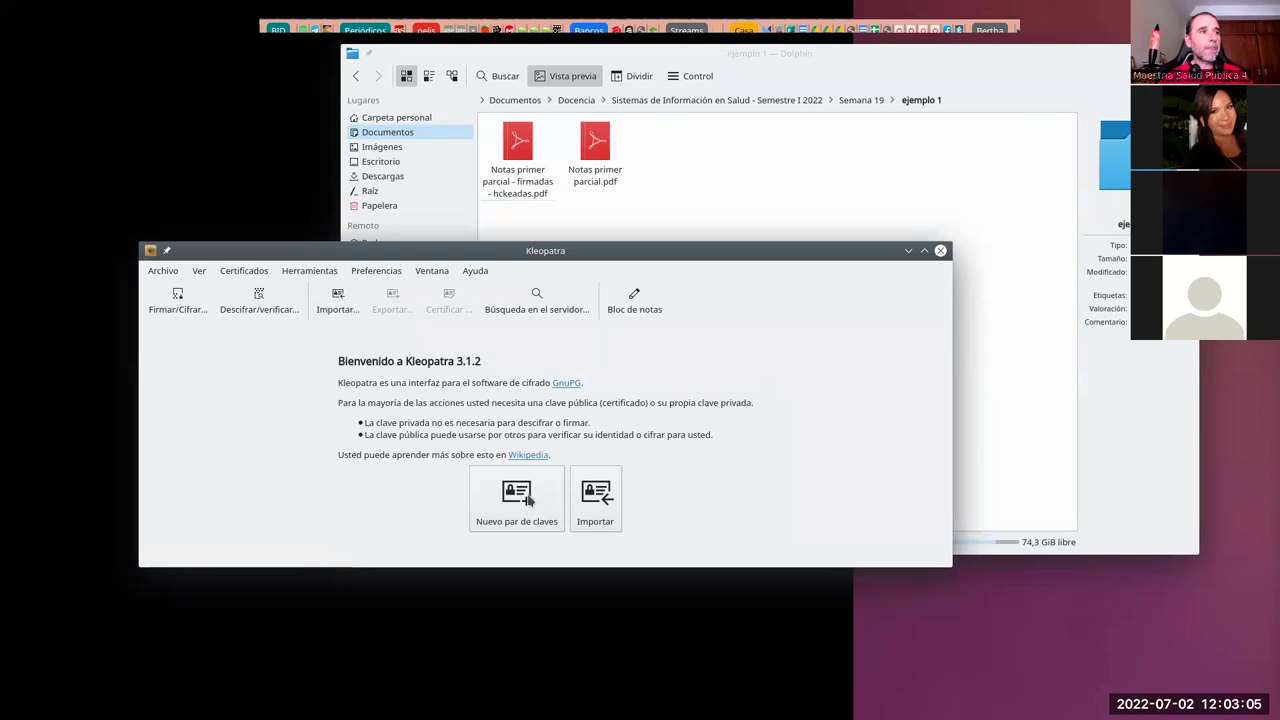
Step: Generate an OpenPGP key pair with the instructor's name and e-mail, secured by a confirmed passphrase
{"action": "left_click_drag", "start_coordinate": [446, 251], "coordinate": [434, 215]}
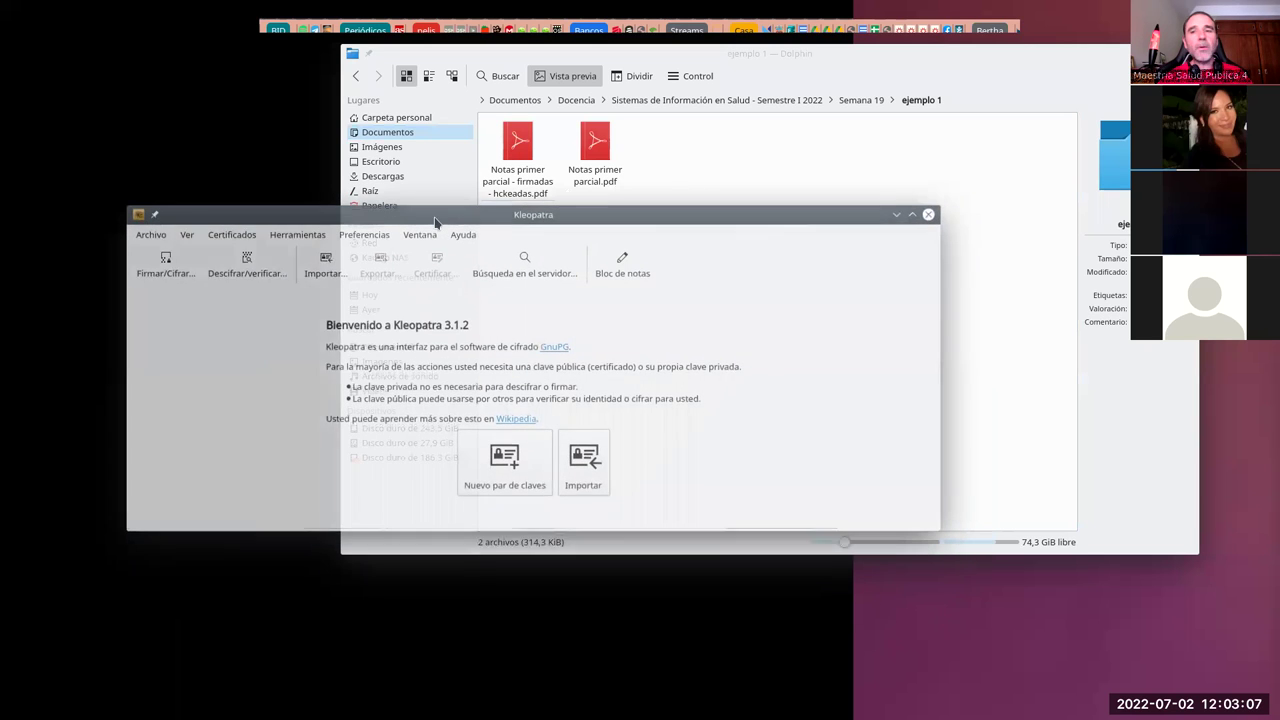
{"action": "left_click", "coordinate": [516, 472]}
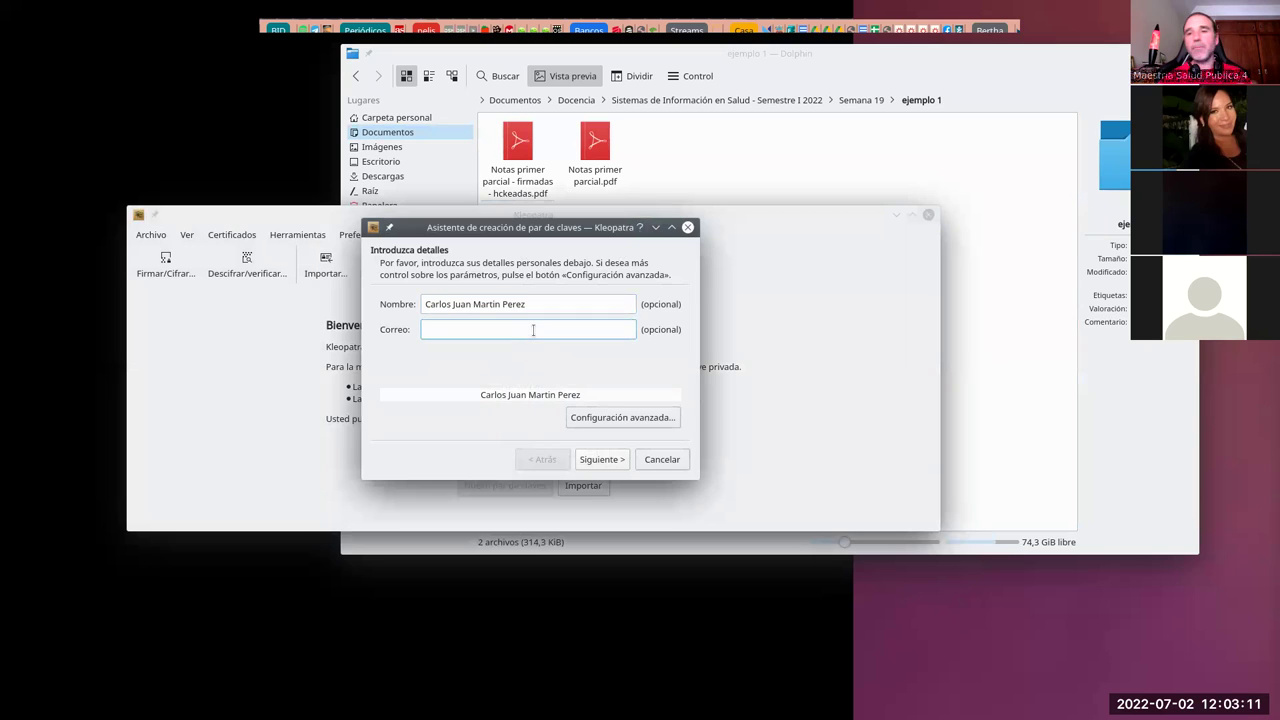
{"action": "left_click", "coordinate": [603, 459]}
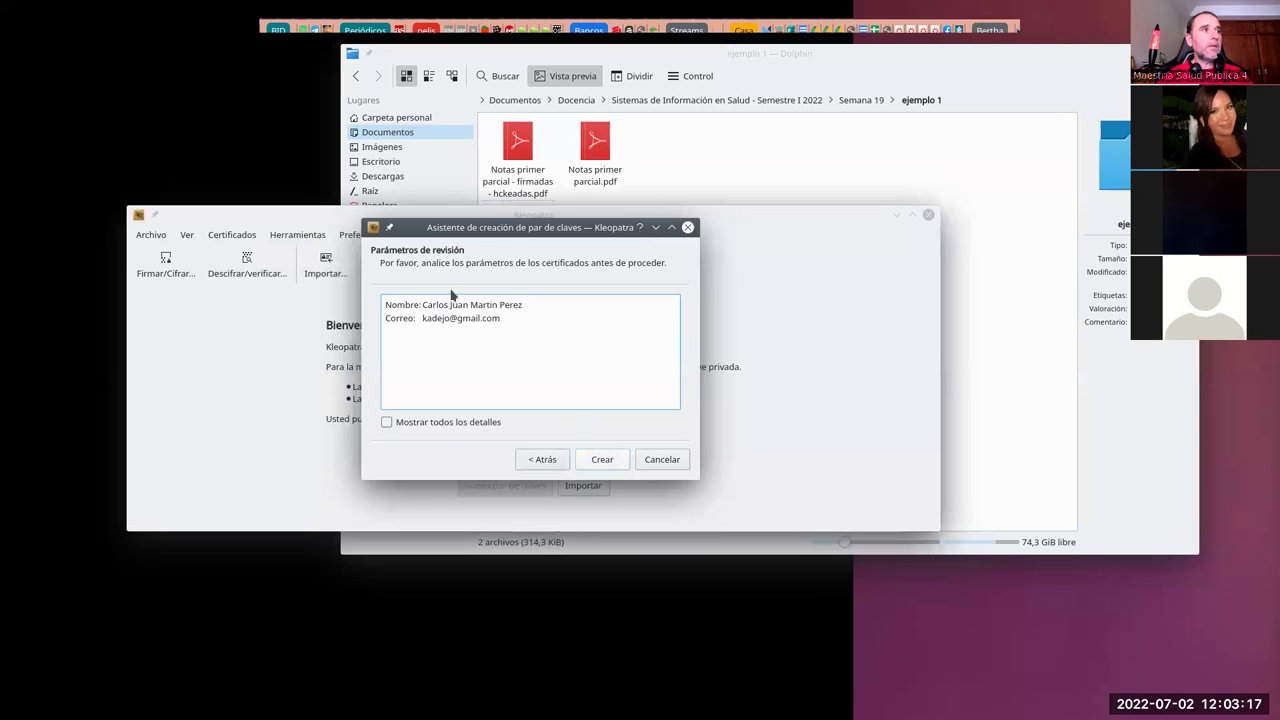
{"action": "left_click", "coordinate": [600, 460]}
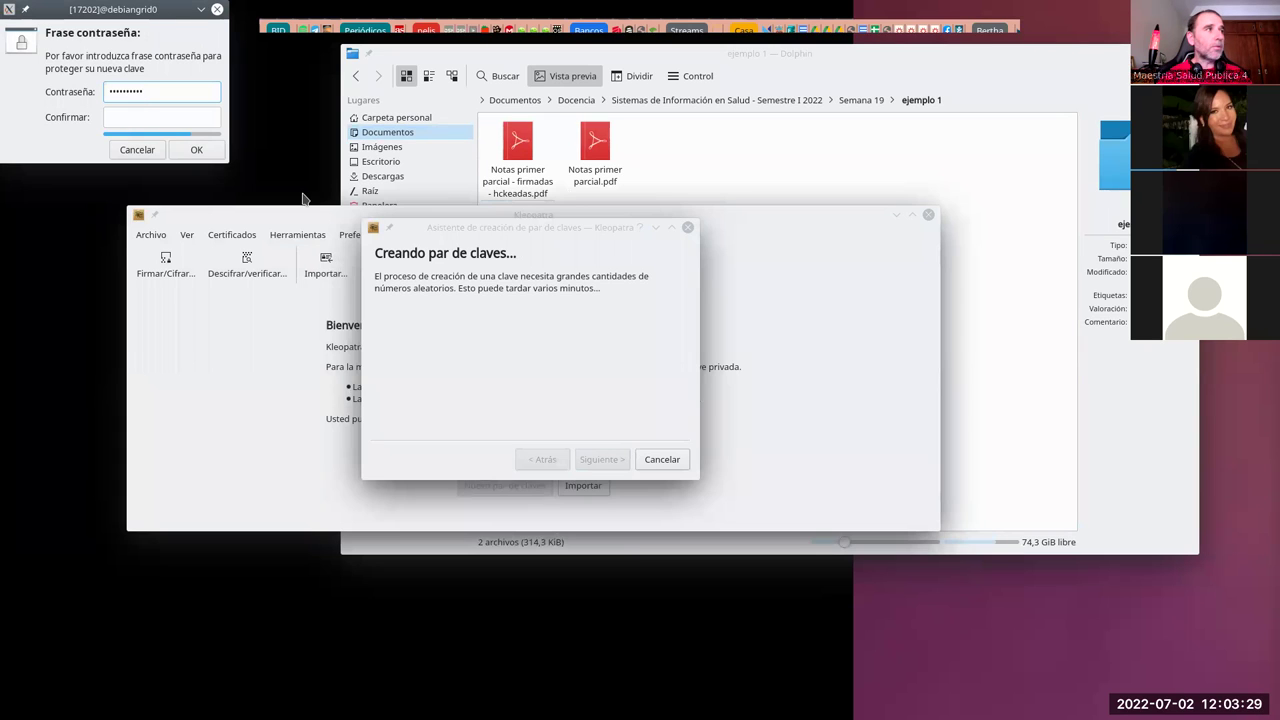
{"action": "key", "text": "Tab"}
{"action": "type", "text": "••••••"}
{"action": "key", "text": "Return"}
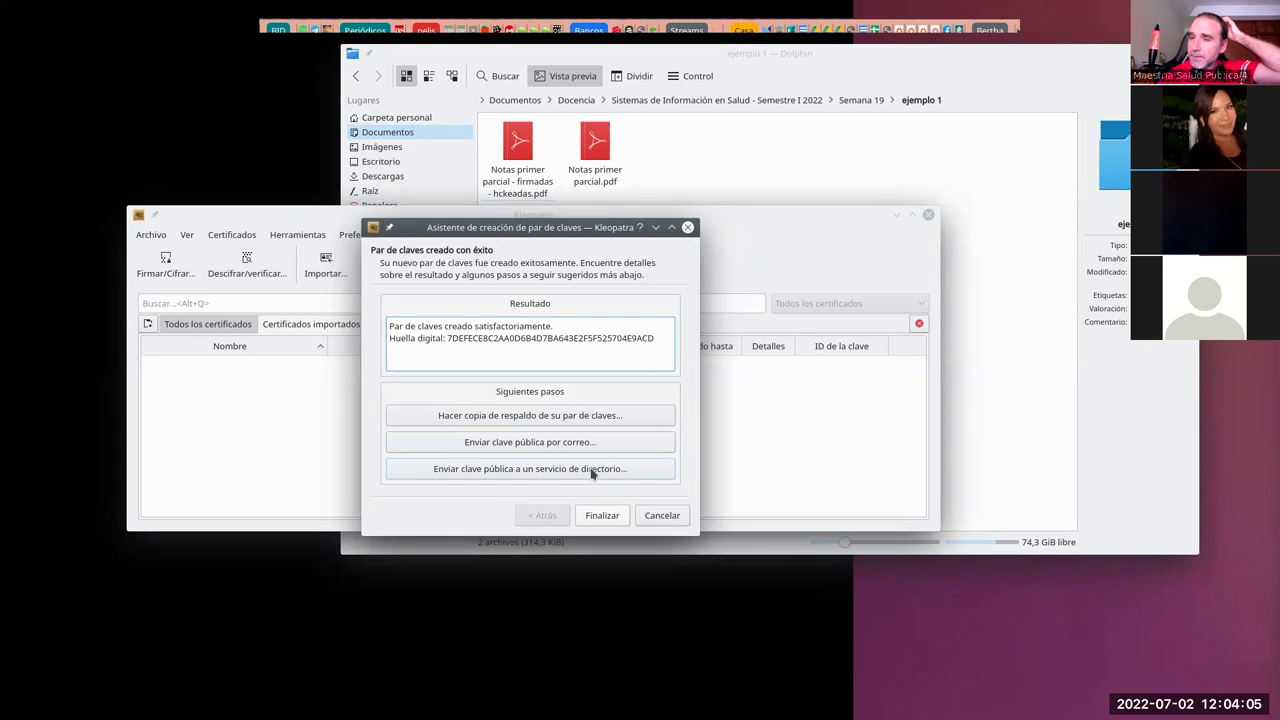
Step: Finish the key wizard and select the new certificate, valid until 2/7/24
{"action": "left_click", "coordinate": [612, 518]}
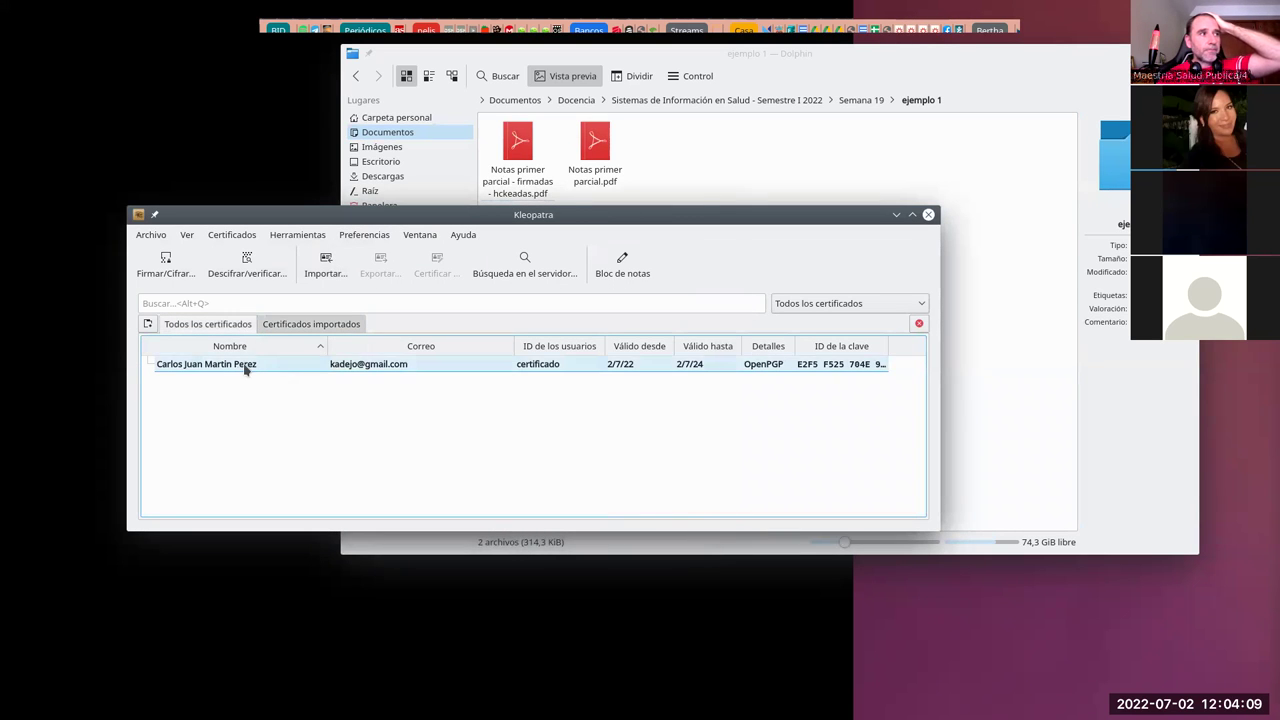
{"action": "left_click", "coordinate": [240, 370]}
{"action": "mouse_move", "coordinate": [240, 370]}
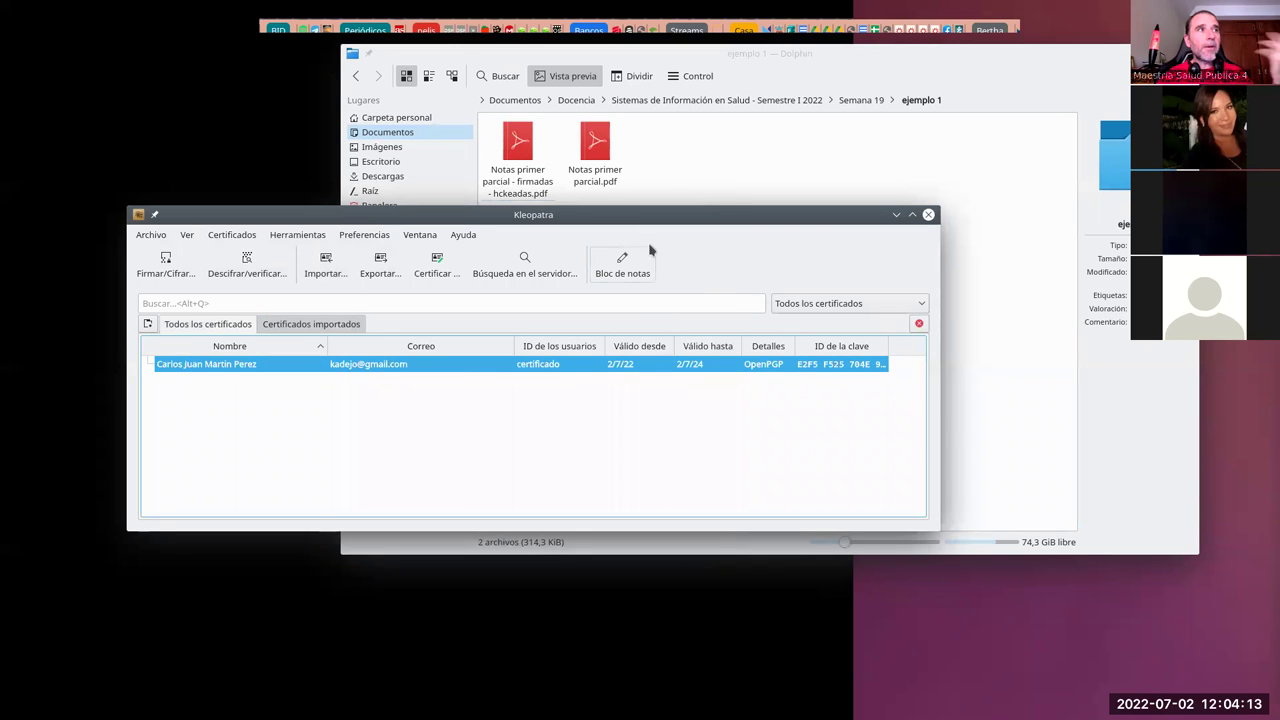
{"action": "left_click_drag", "start_coordinate": [644, 214], "coordinate": [658, 230]}
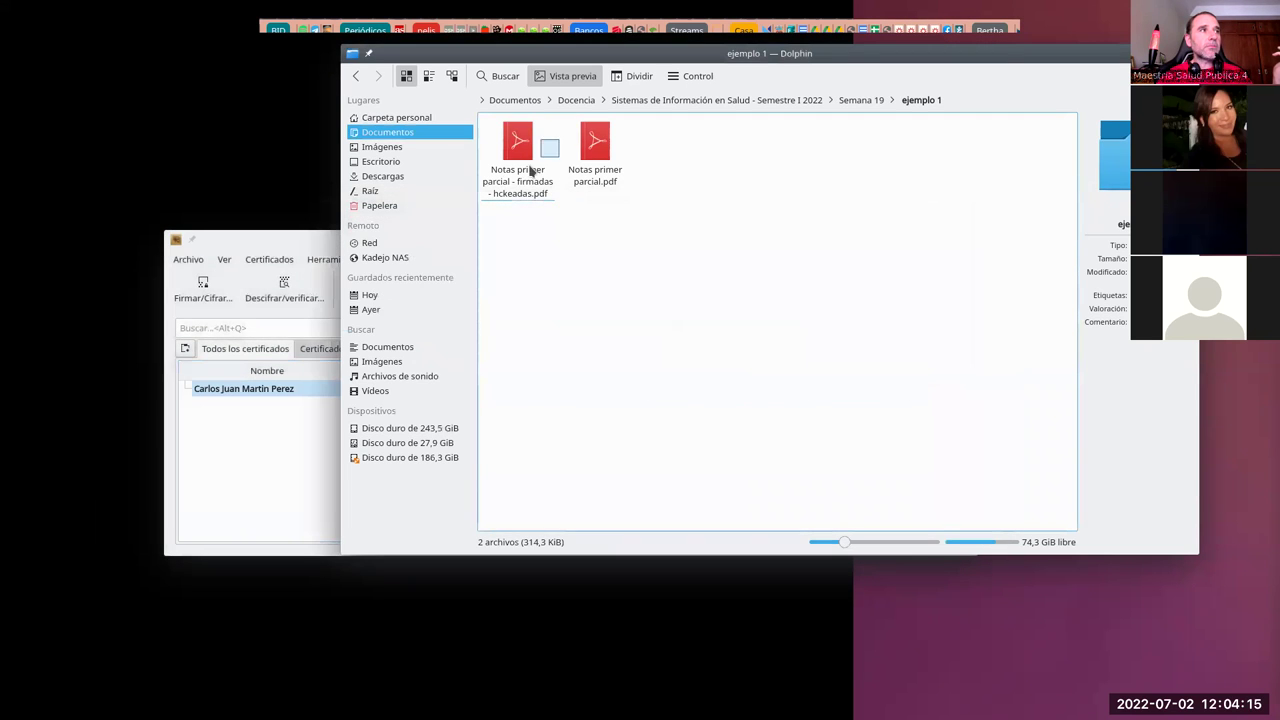
Step: Permanently delete Notas primer parcial - firmadas - hckeadas.pdf, then return to Kleopatra
{"action": "left_click", "coordinate": [517, 181]}
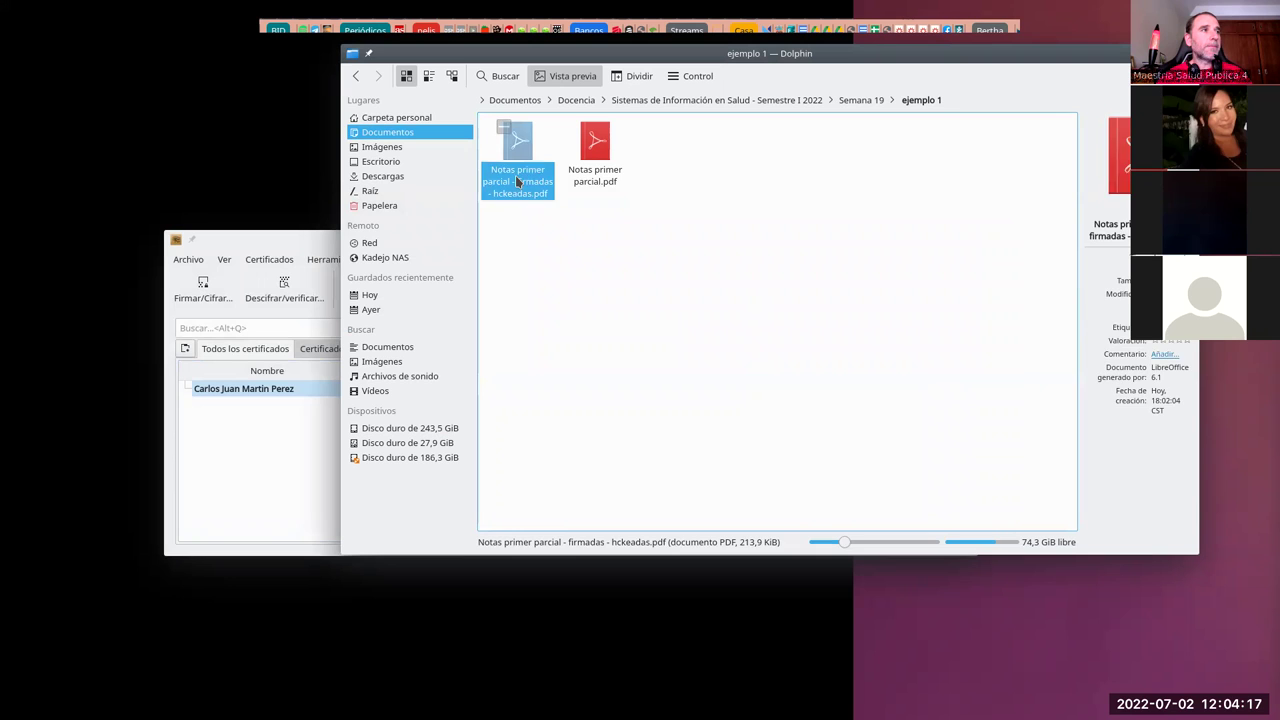
{"action": "right_click", "coordinate": [518, 179]}
{"action": "left_click", "coordinate": [491, 166]}
{"action": "left_click", "coordinate": [517, 181]}
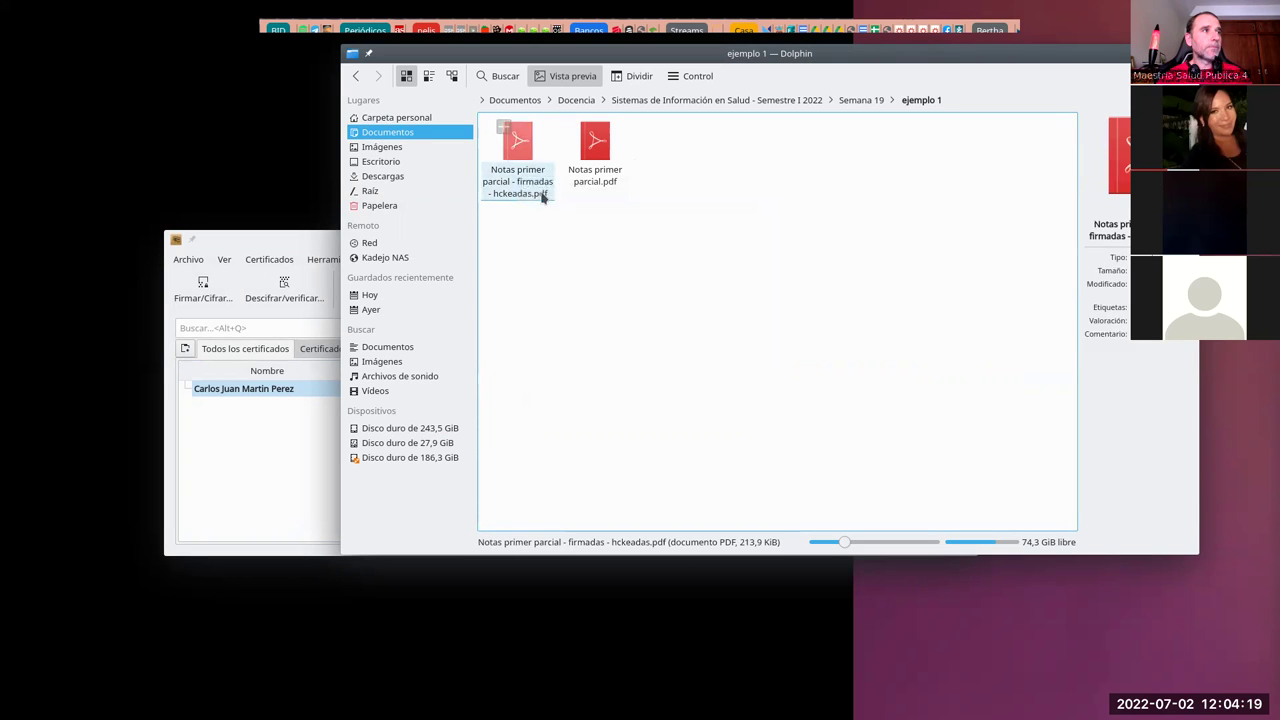
{"action": "right_click", "coordinate": [512, 183]}
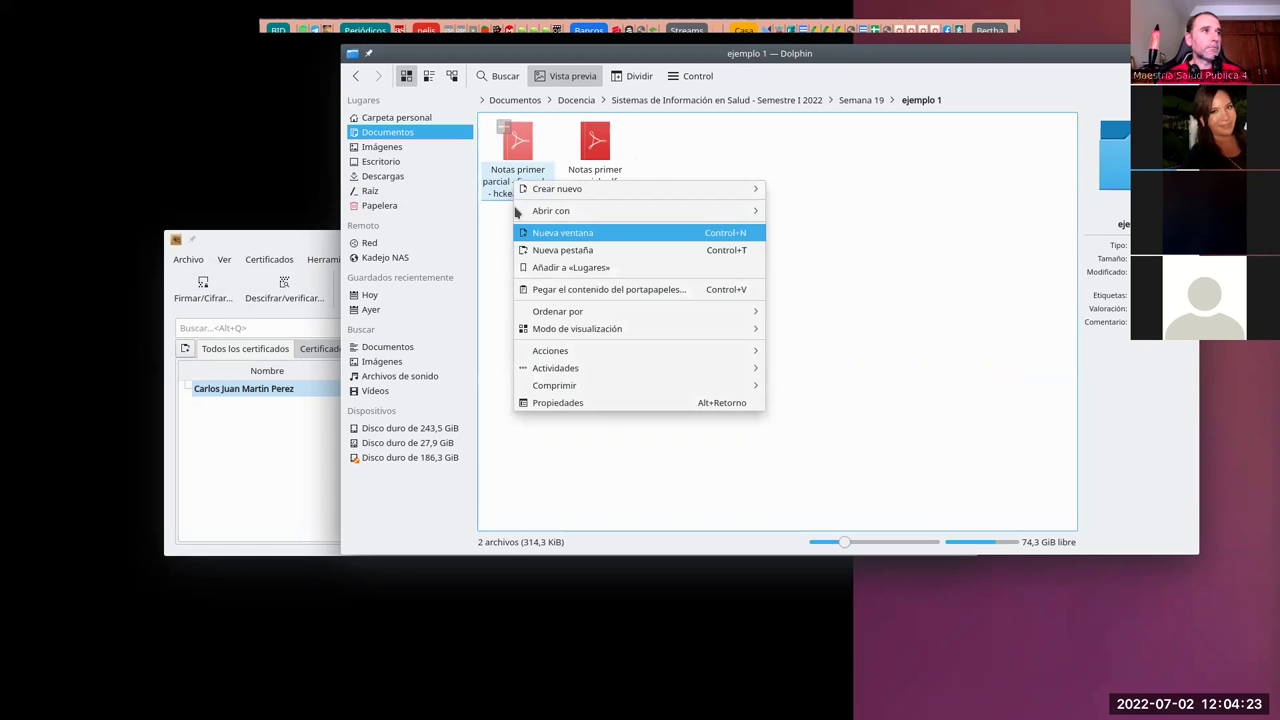
{"action": "left_click", "coordinate": [514, 186]}
{"action": "right_click", "coordinate": [514, 186]}
{"action": "left_click", "coordinate": [563, 304]}
{"action": "left_click", "coordinate": [805, 357]}
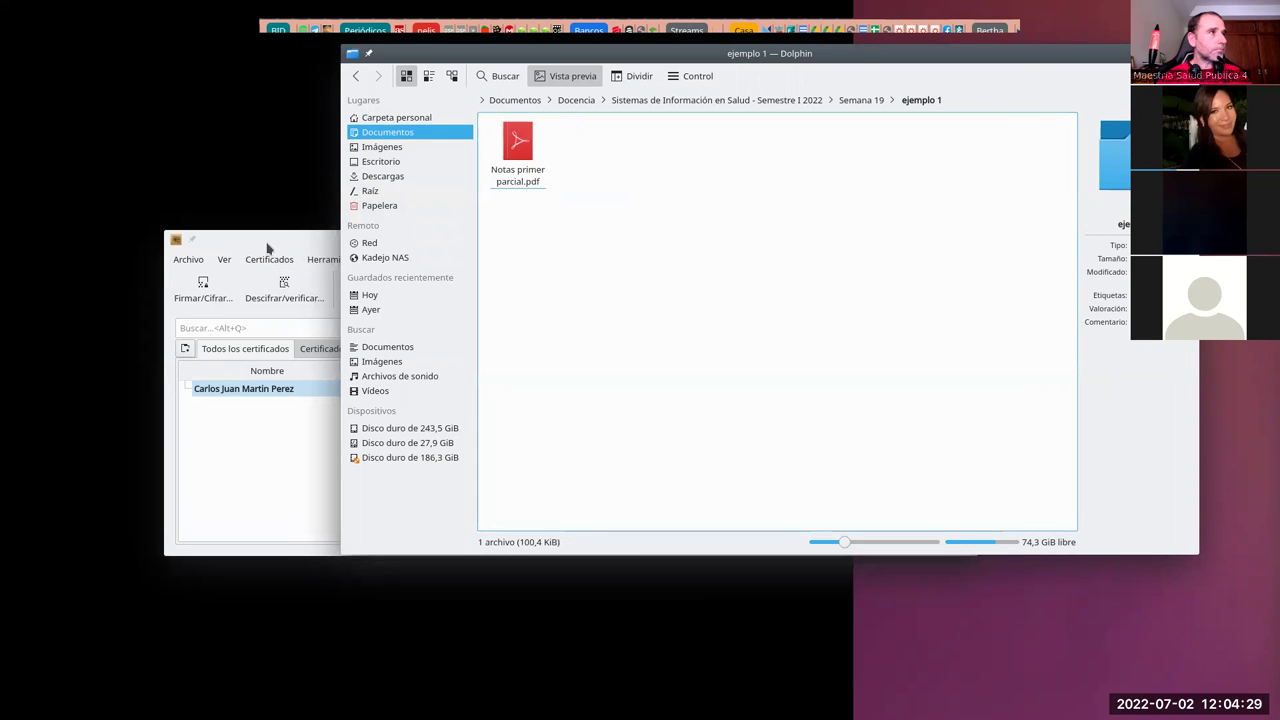
{"action": "left_click", "coordinate": [273, 243]}
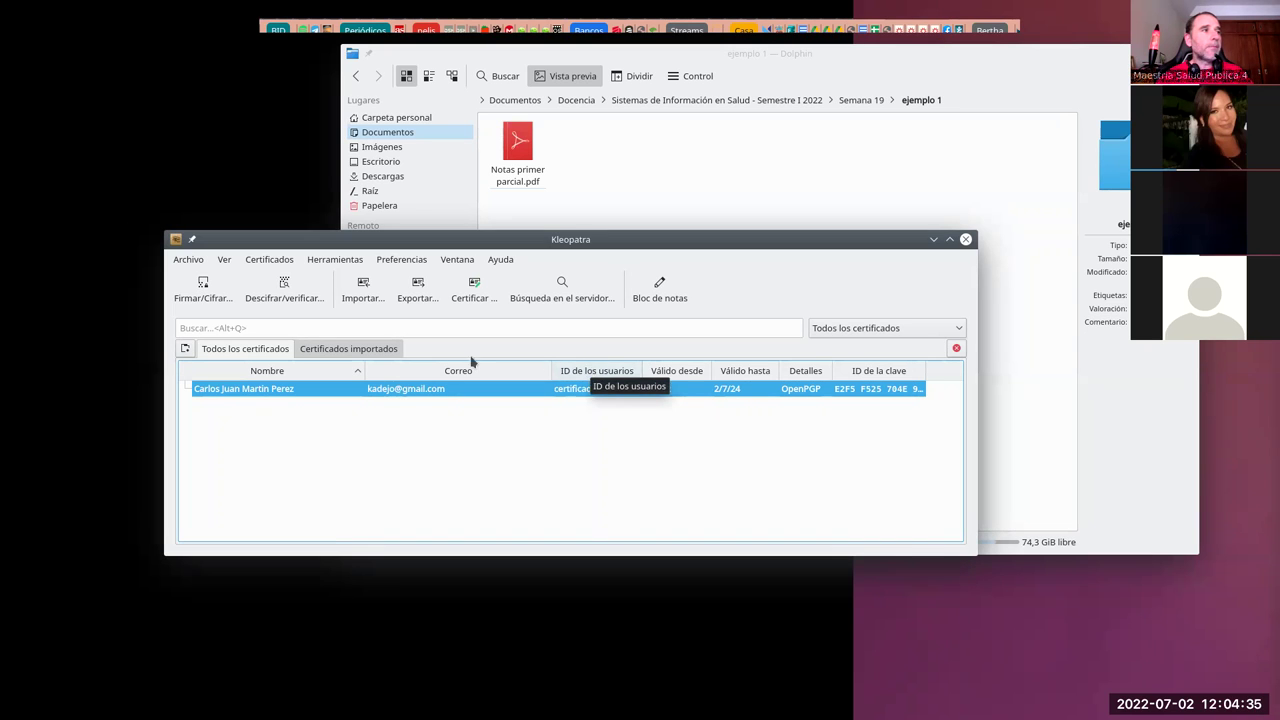
{"action": "mouse_move", "coordinate": [537, 190]}
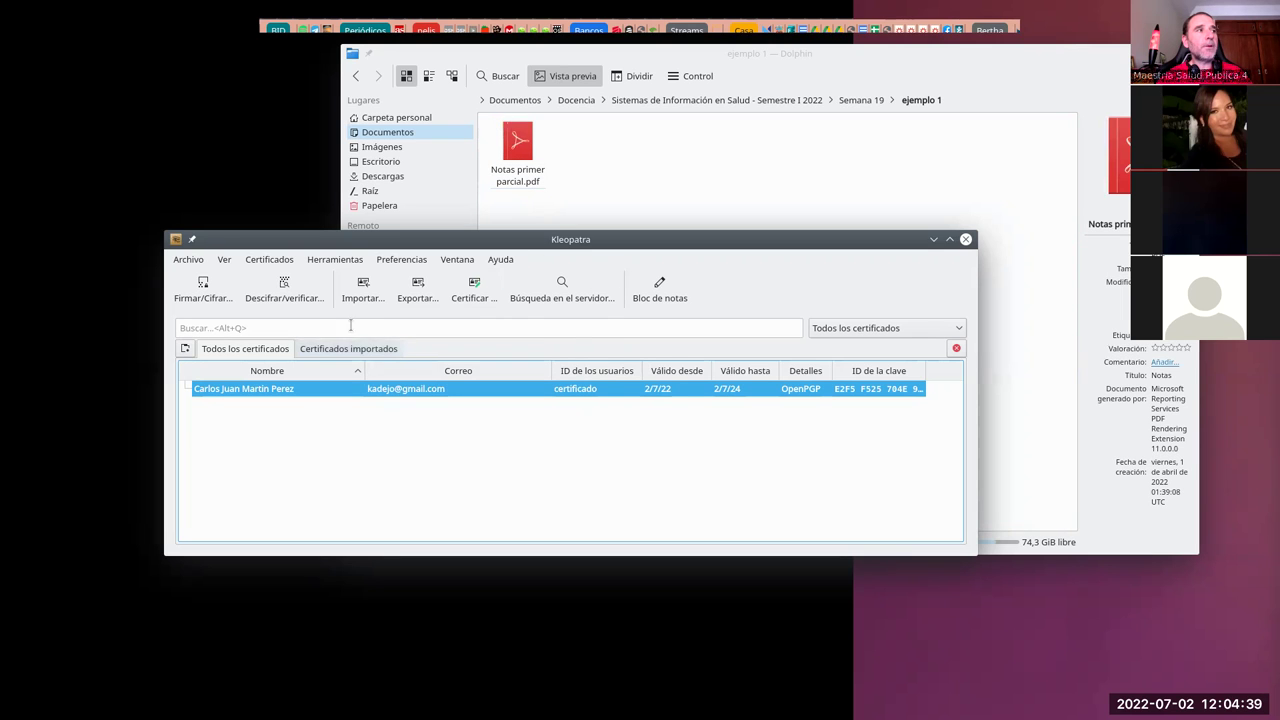
Step: Sign Notas primer parcial.pdf from ejemplo 1 with both encryption options turned off
{"action": "left_click", "coordinate": [205, 295]}
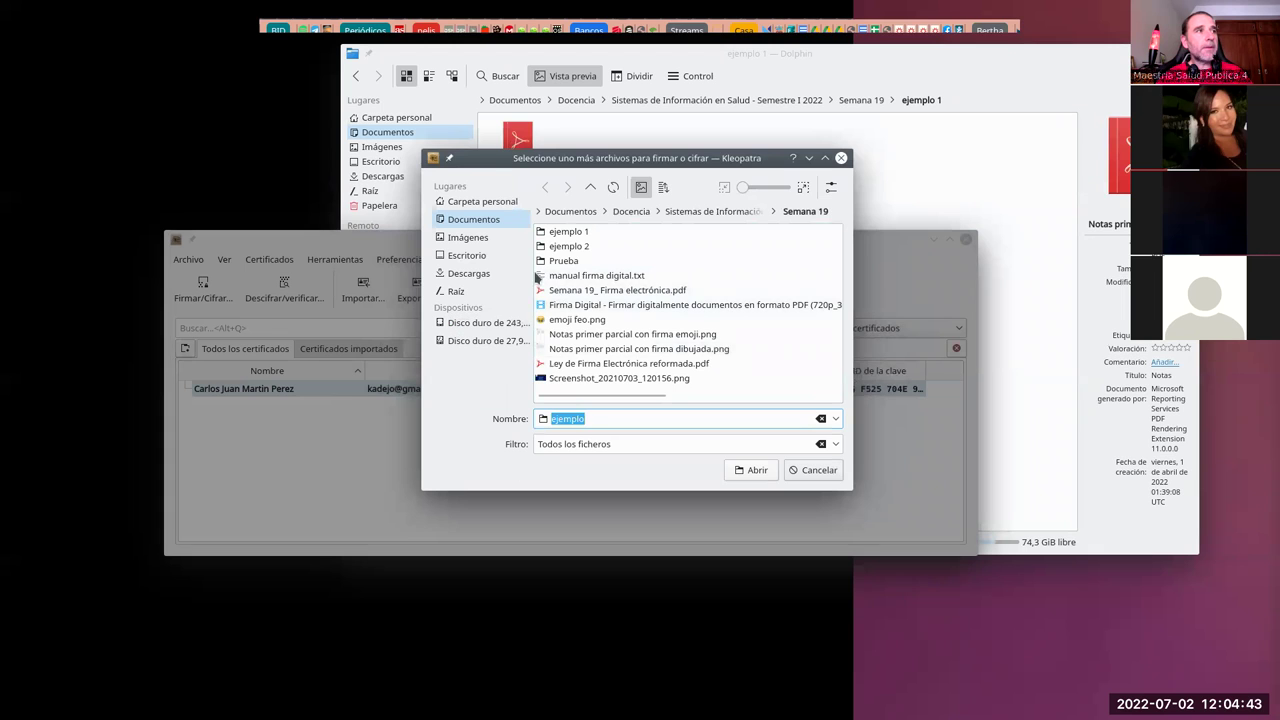
{"action": "double_click", "coordinate": [583, 232]}
{"action": "left_click", "coordinate": [594, 234]}
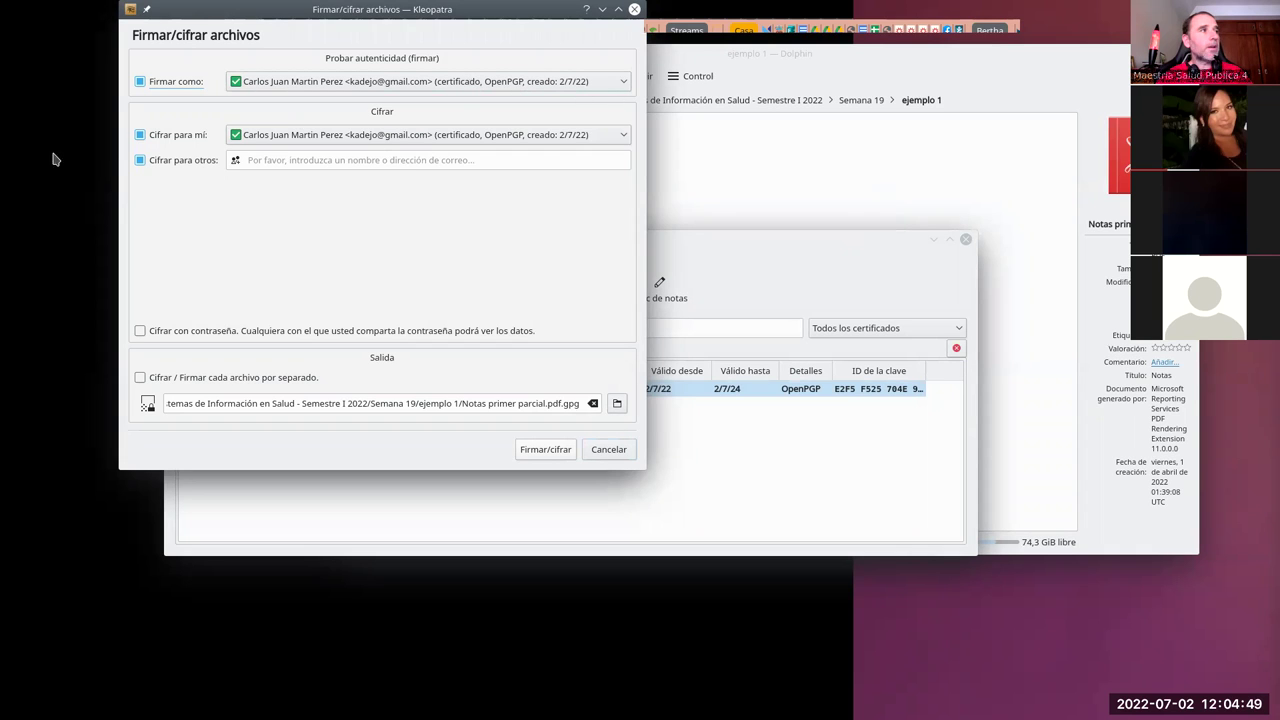
{"action": "left_click", "coordinate": [140, 134]}
{"action": "left_click", "coordinate": [140, 160]}
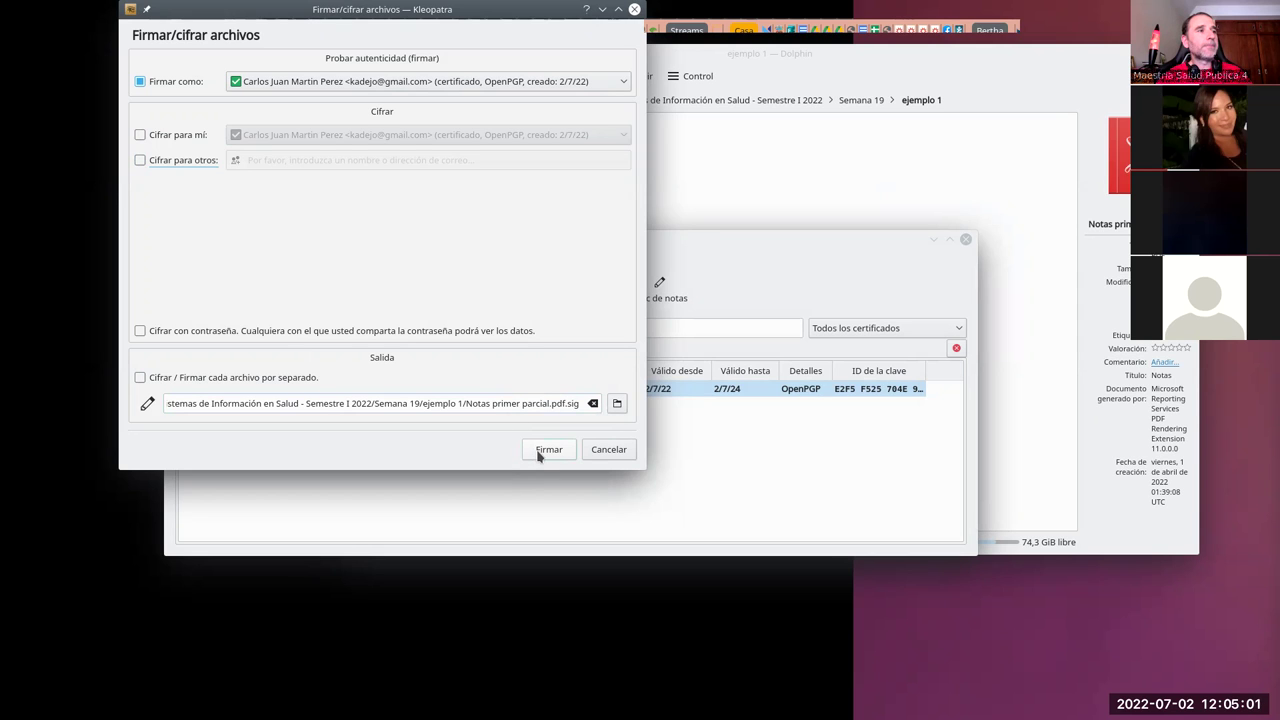
{"action": "left_click", "coordinate": [548, 449]}
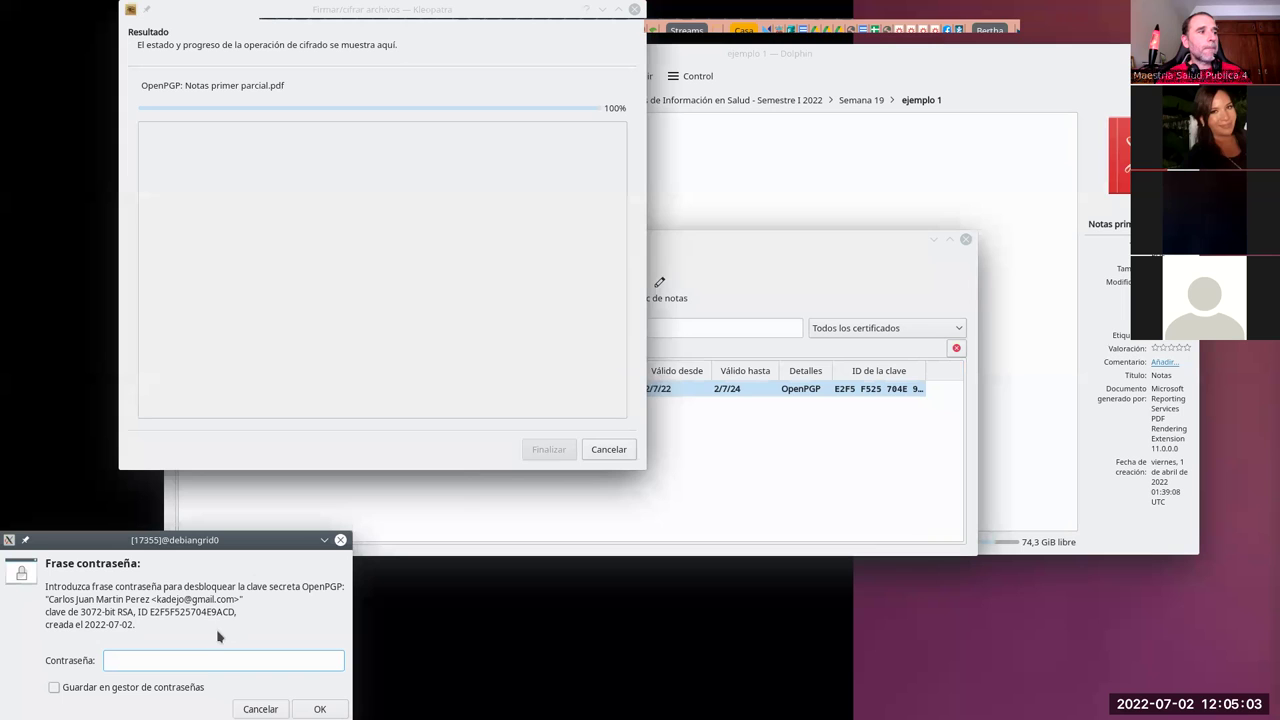
Step: Unlock the key with its passphrase to create Notas primer parcial.pdf.sig
{"action": "left_click_drag", "start_coordinate": [257, 545], "coordinate": [545, 295]}
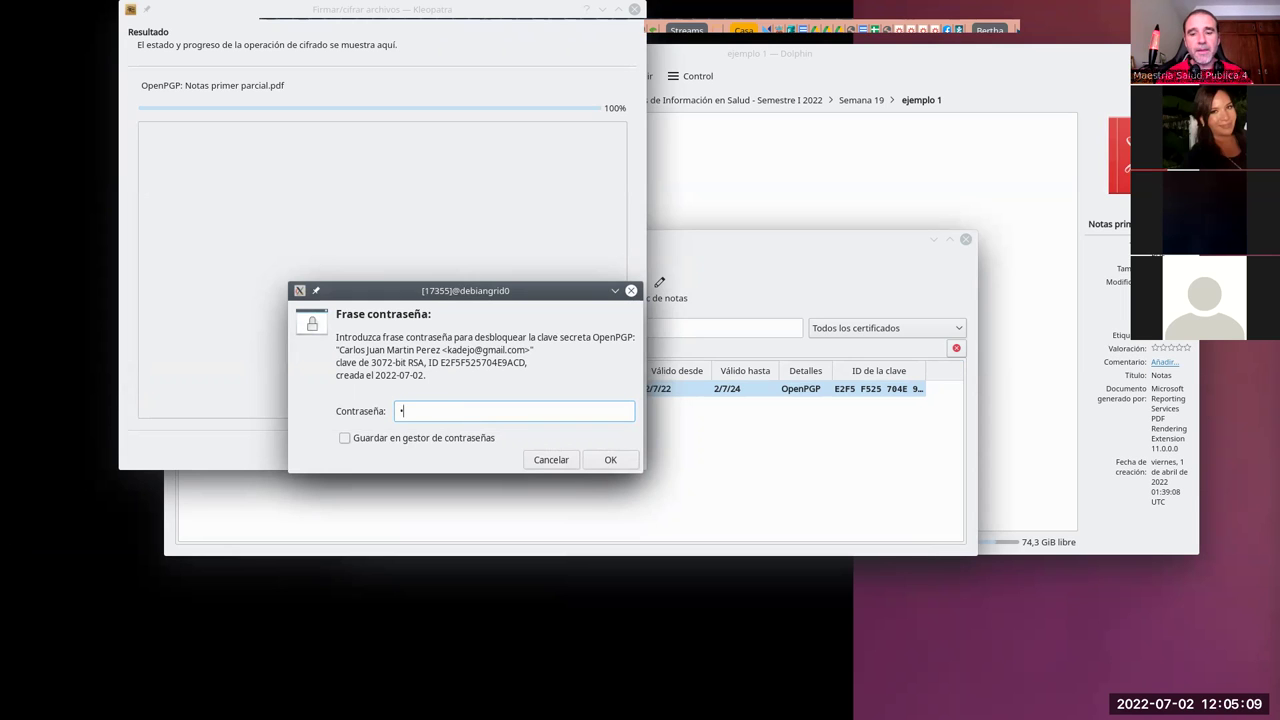
{"action": "type", "text": "•••••••••"}
{"action": "key", "text": "Return"}
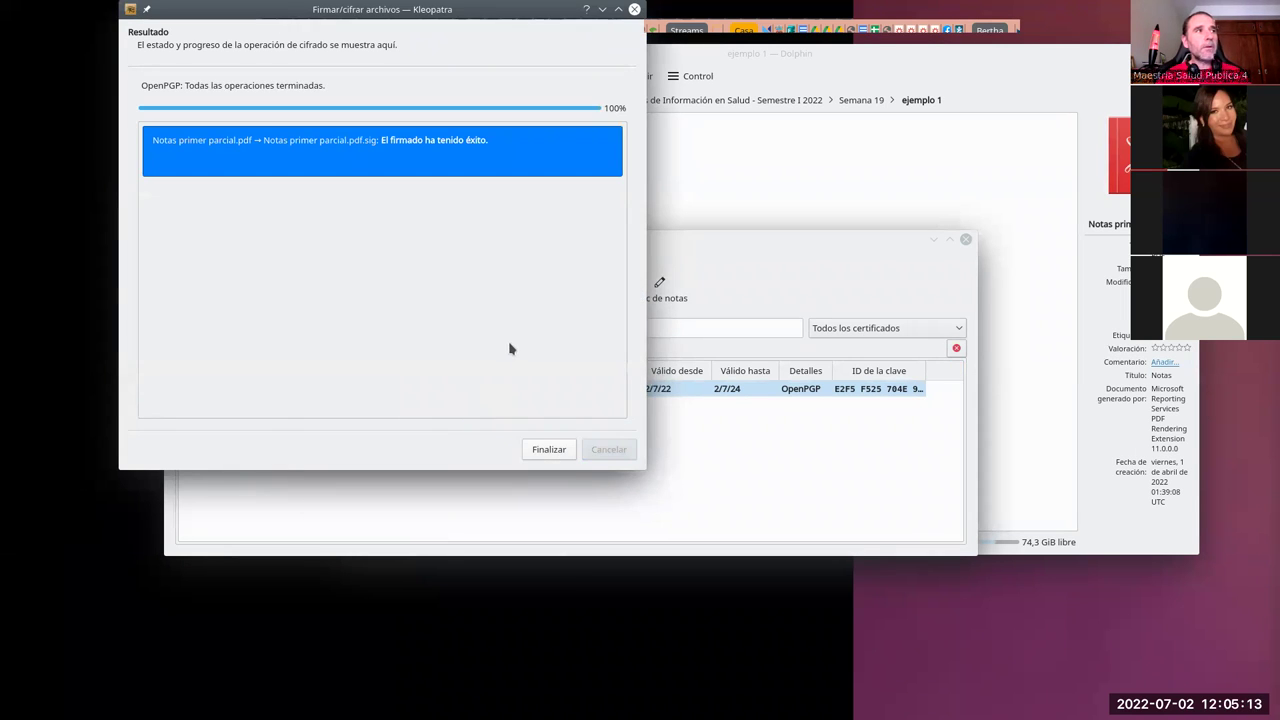
{"action": "left_click", "coordinate": [563, 449]}
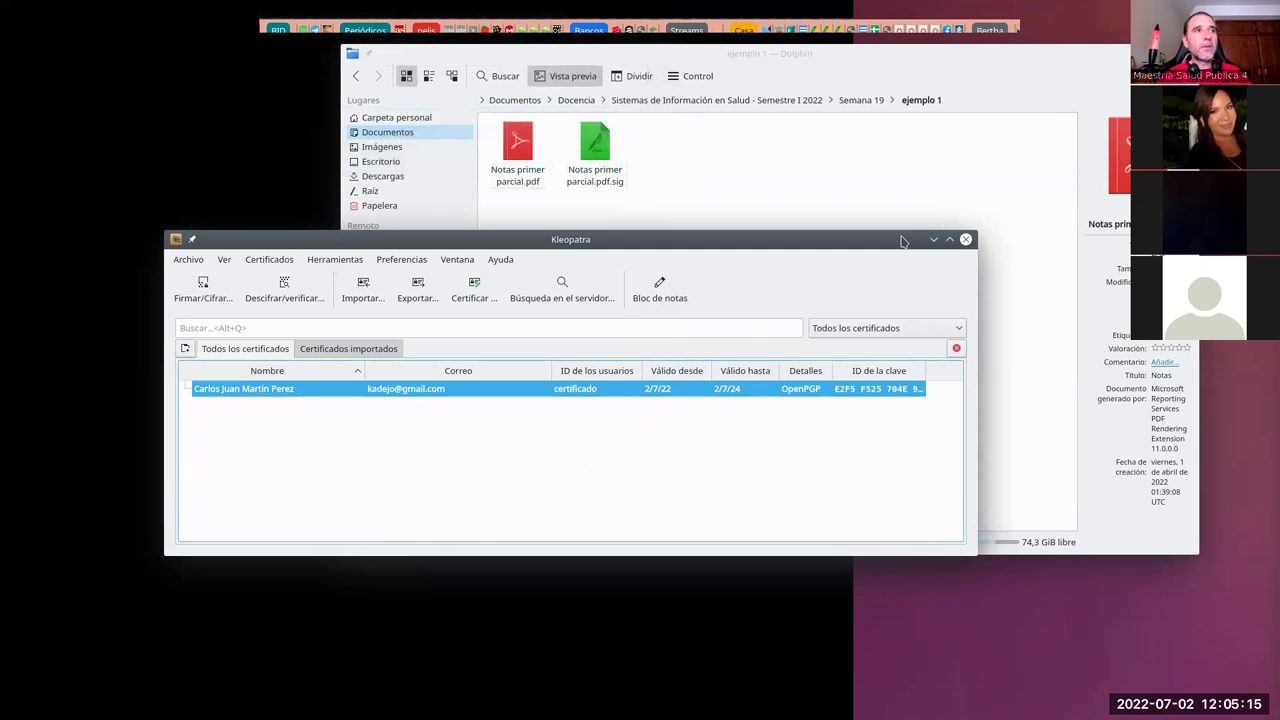
Step: Duplicate the grade report in the folder as 'Notas primer parcial - copia.pdf'
{"action": "left_click", "coordinate": [825, 84]}
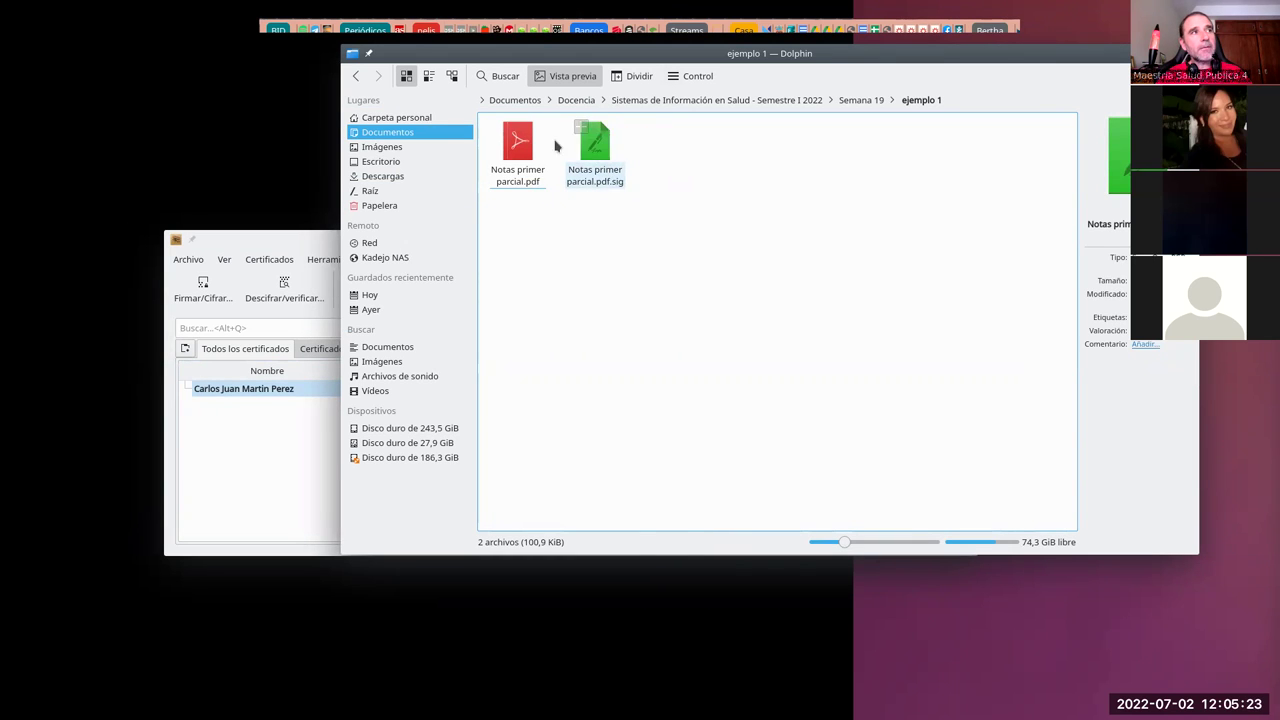
{"action": "left_click", "coordinate": [524, 185]}
{"action": "right_click", "coordinate": [514, 186]}
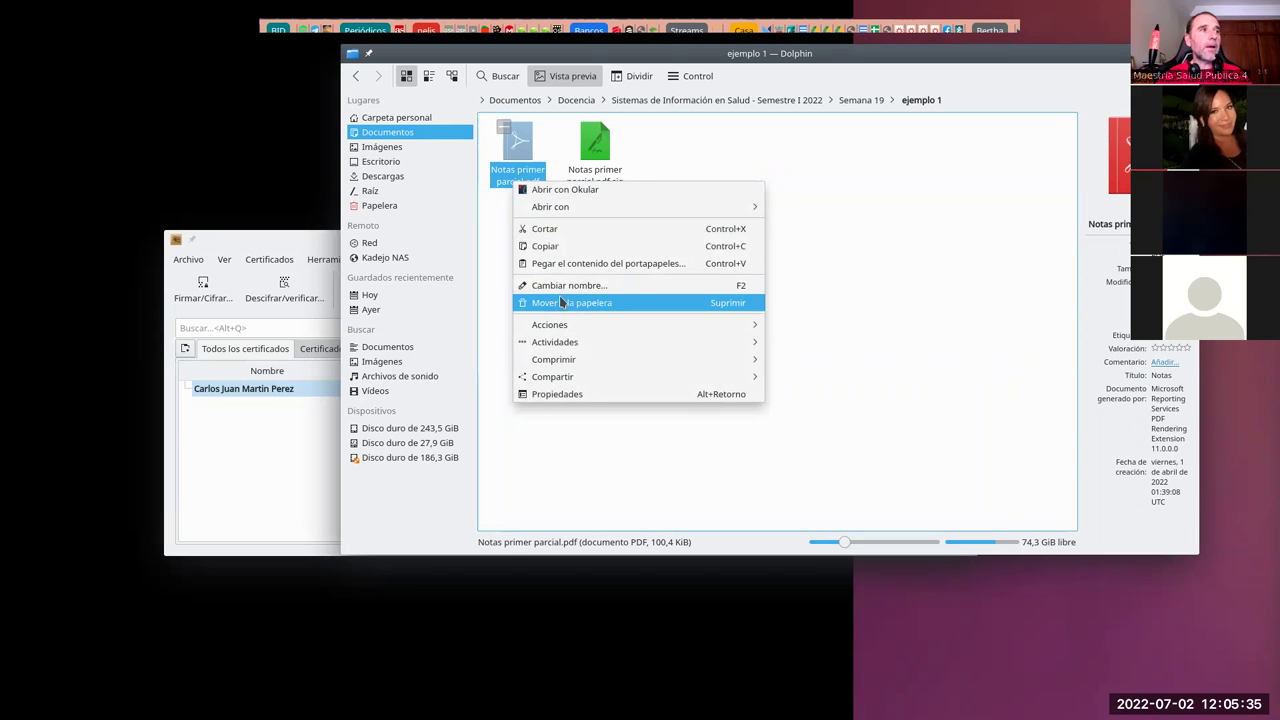
{"action": "left_click", "coordinate": [678, 246]}
{"action": "right_click", "coordinate": [654, 244]}
{"action": "left_click", "coordinate": [697, 351]}
{"action": "left_click", "coordinate": [418, 324]}
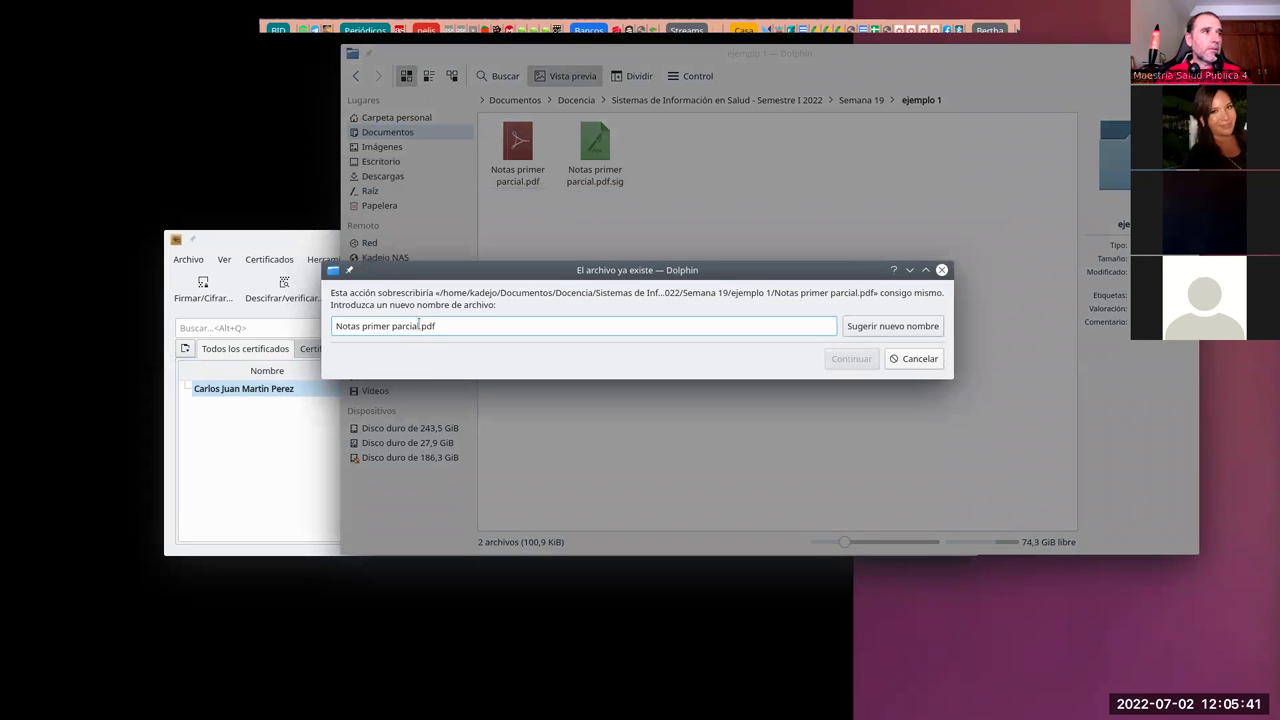
{"action": "type", "text": "- "}
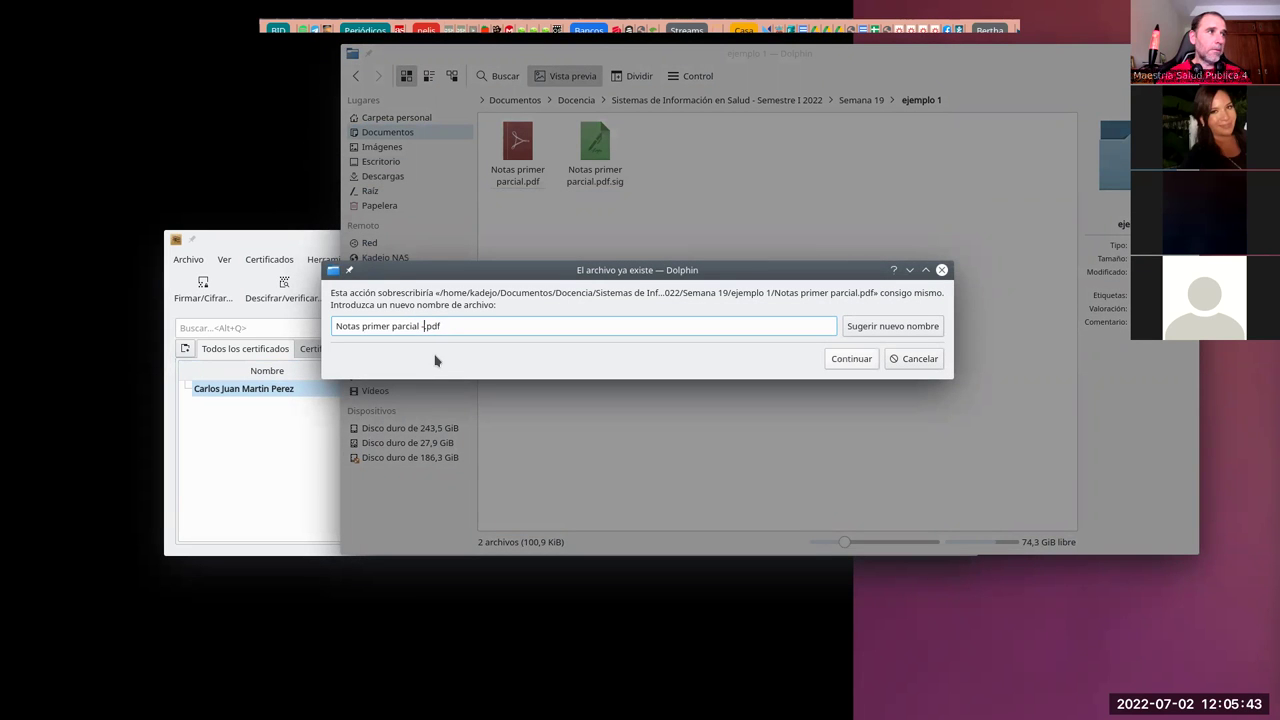
{"action": "type", "text": "copia"}
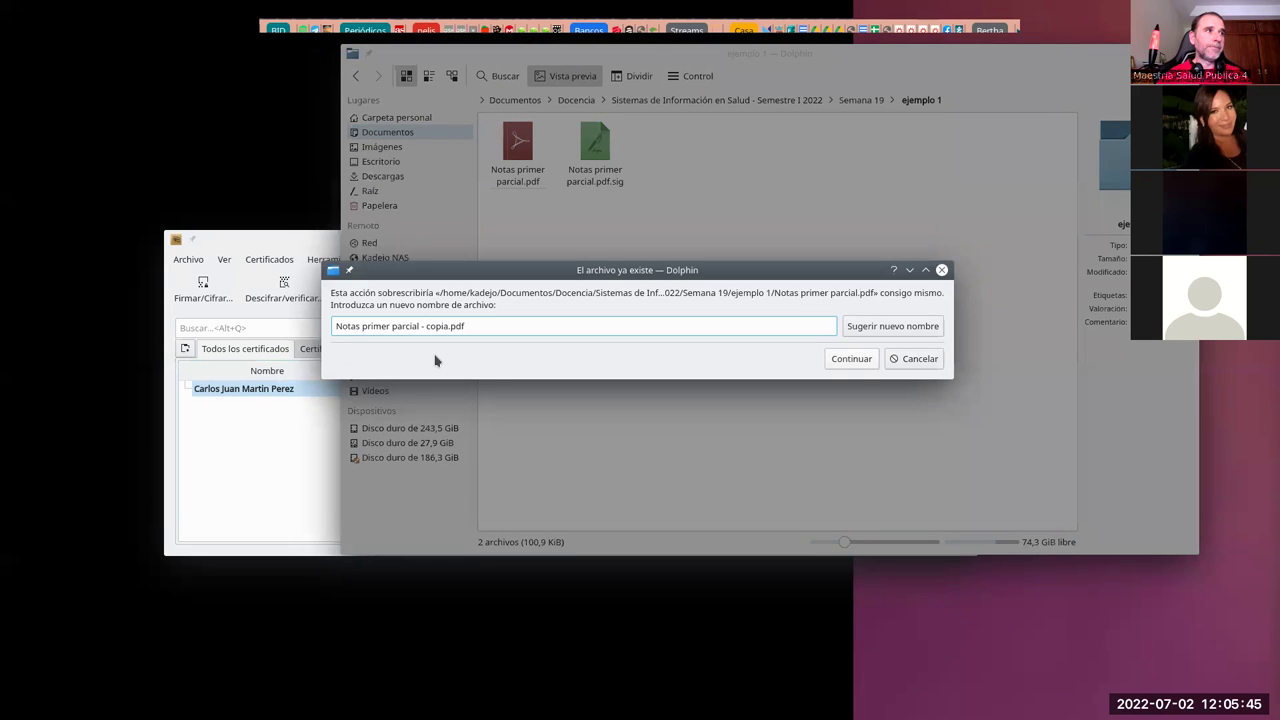
{"action": "key", "text": "Return"}
Step: Delete the original Notas primer parcial.pdf
{"action": "left_click_drag", "start_coordinate": [624, 140], "coordinate": [584, 172]}
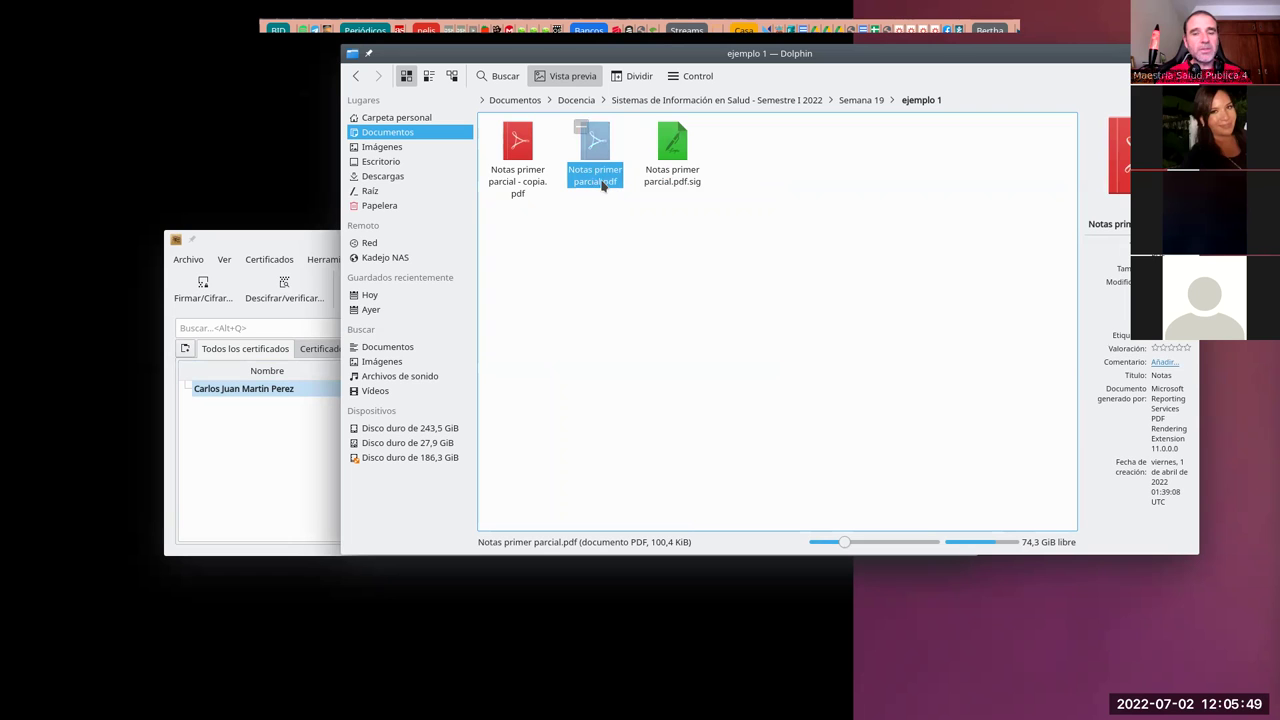
{"action": "right_click", "coordinate": [596, 183]}
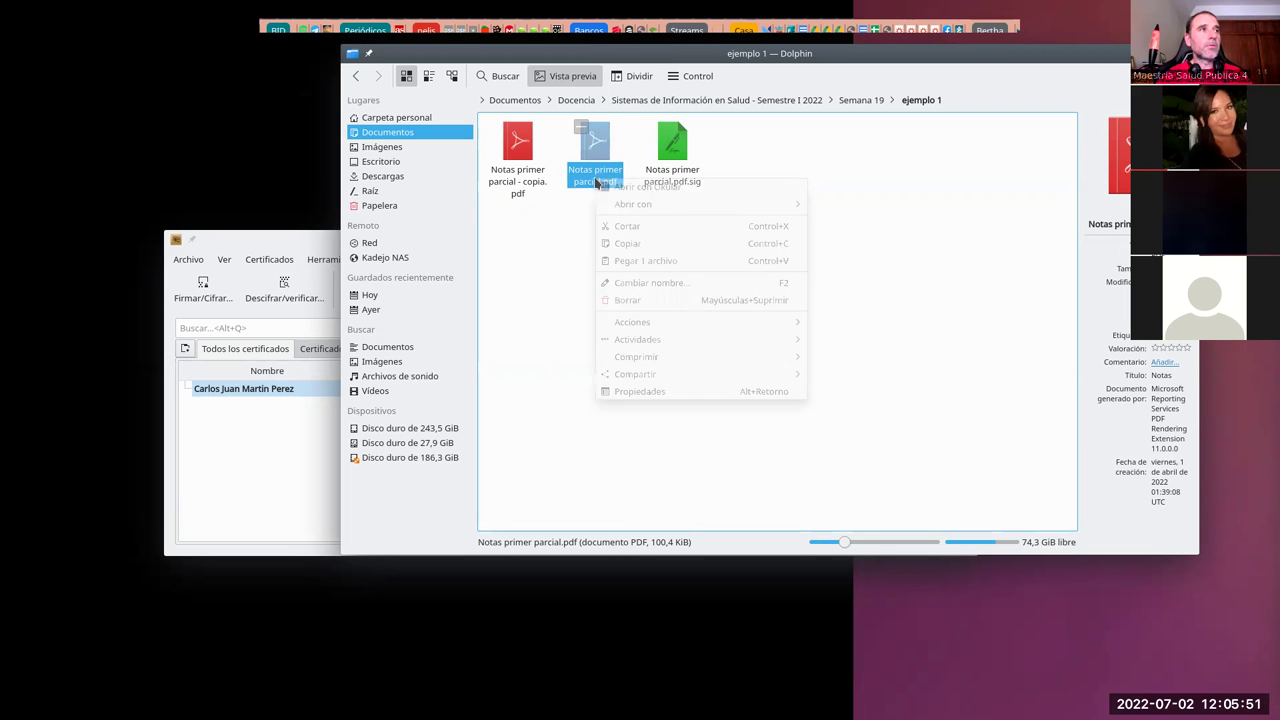
{"action": "left_click", "coordinate": [630, 301]}
{"action": "left_click", "coordinate": [797, 347]}
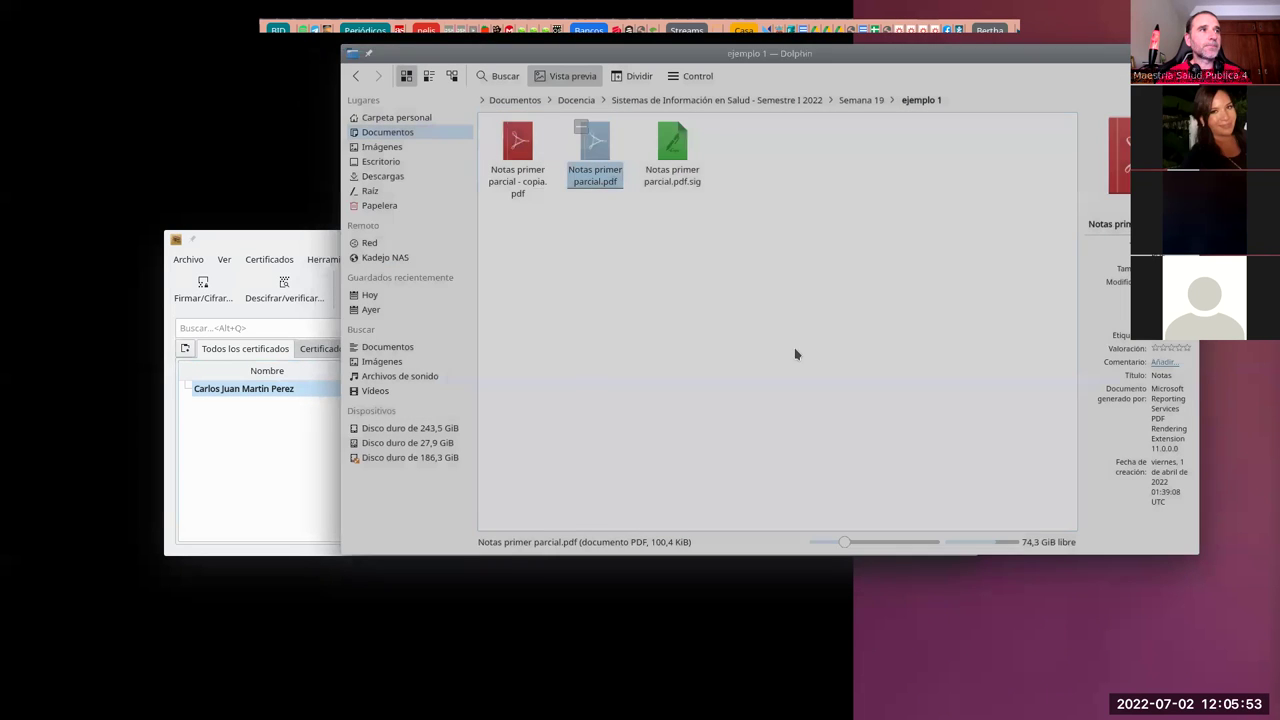
Step: Open Notas primer parcial - copia.pdf in LibreOffice Draw
{"action": "right_click", "coordinate": [513, 172]}
{"action": "mouse_move", "coordinate": [590, 202]}
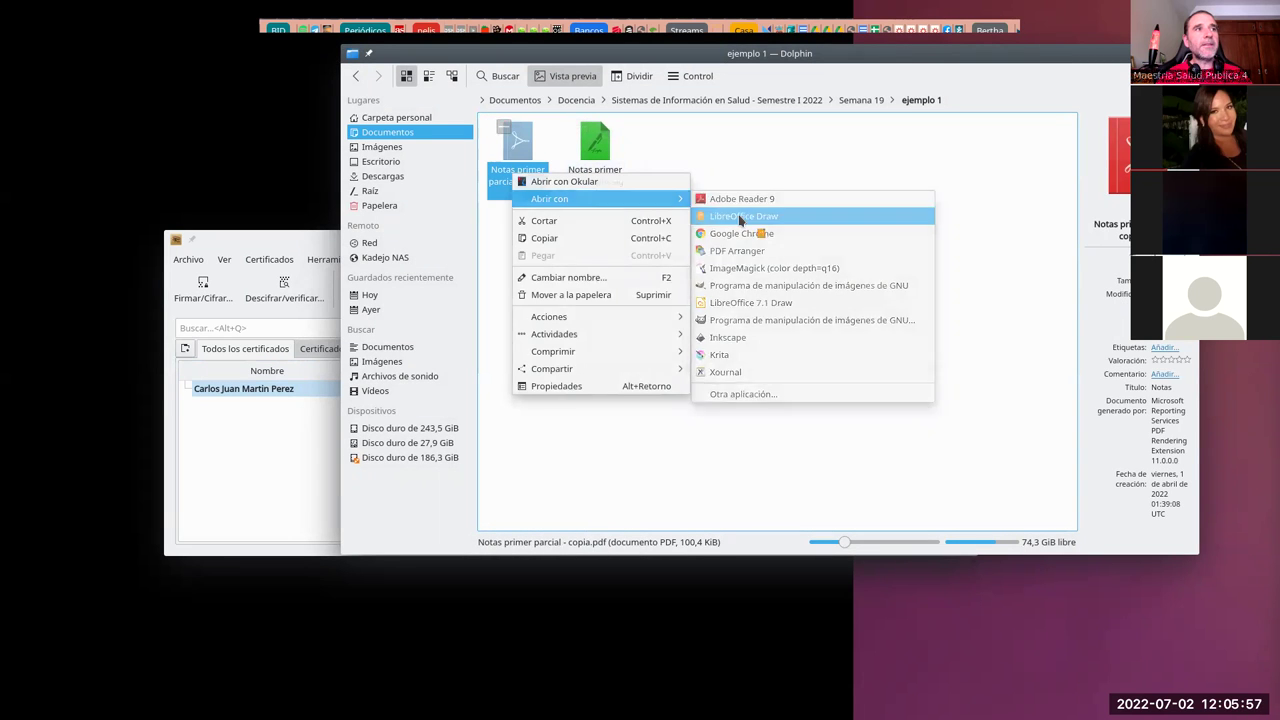
{"action": "left_click", "coordinate": [740, 218]}
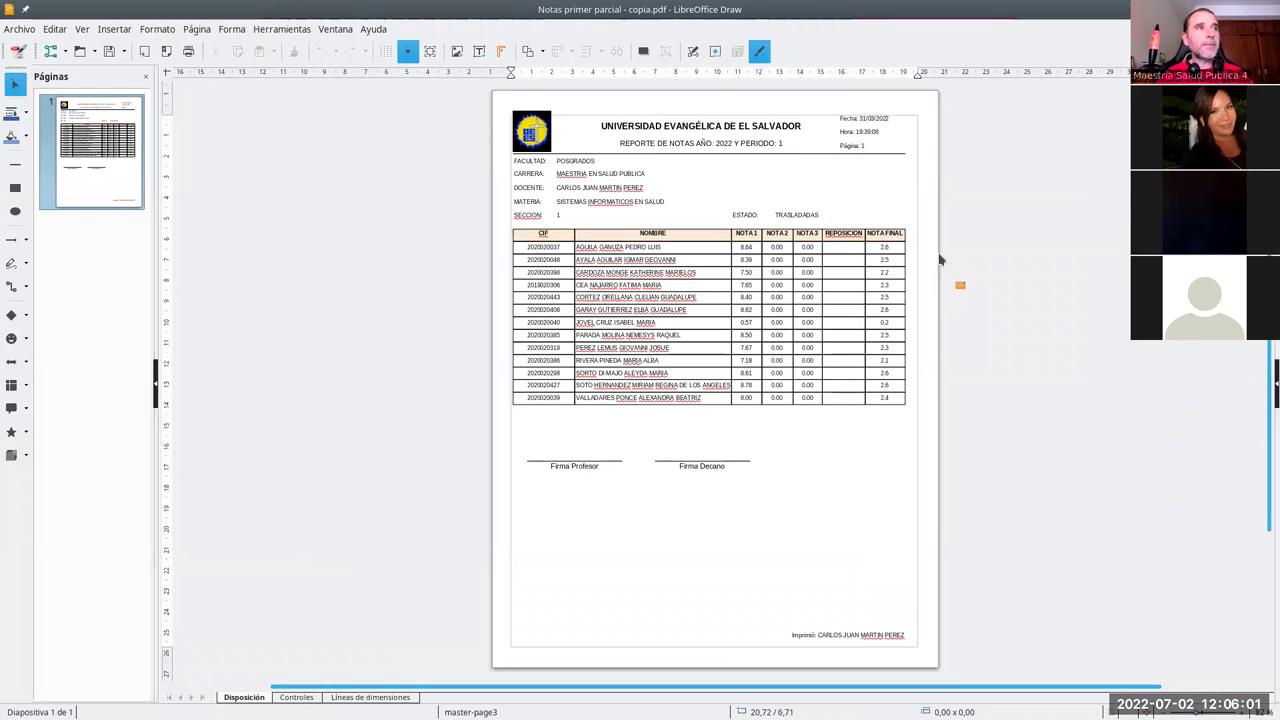
Step: Paste the original back into the folder under the name Notas primer parcial.pdf
{"action": "key", "text": "alt+Tab"}
{"action": "right_click", "coordinate": [533, 195]}
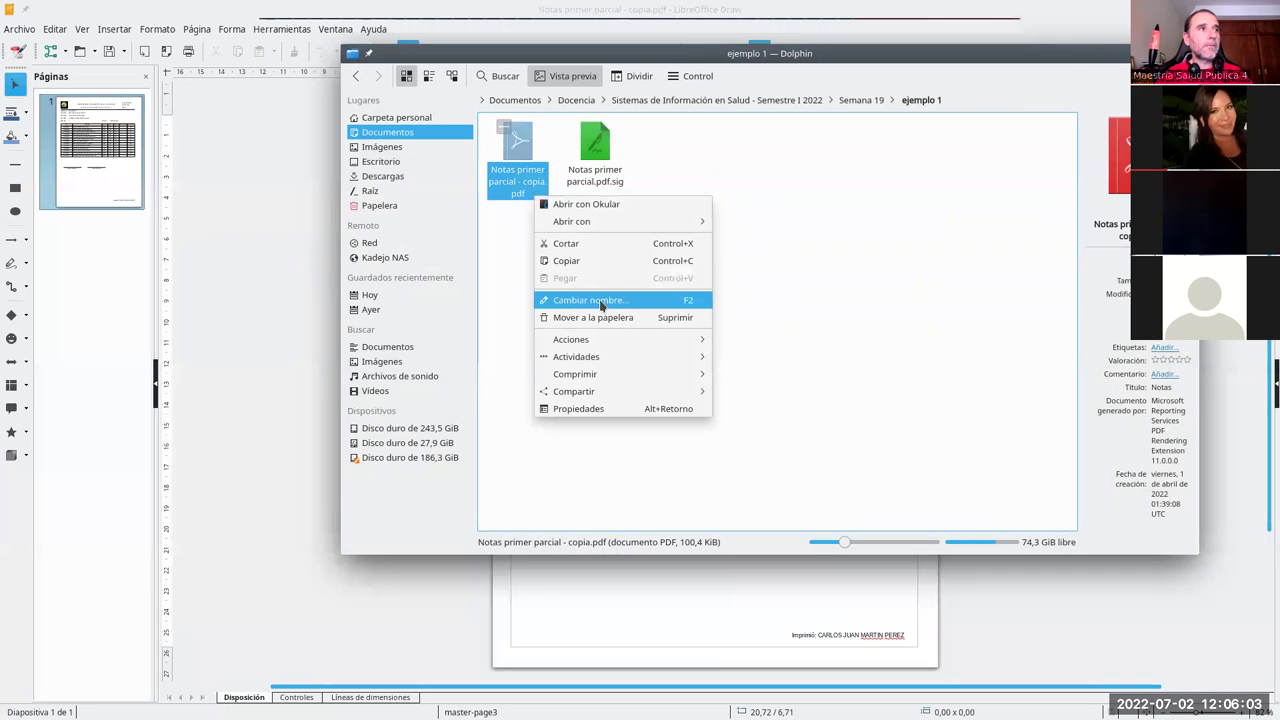
{"action": "key", "text": "Escape"}
{"action": "left_click", "coordinate": [808, 336]}
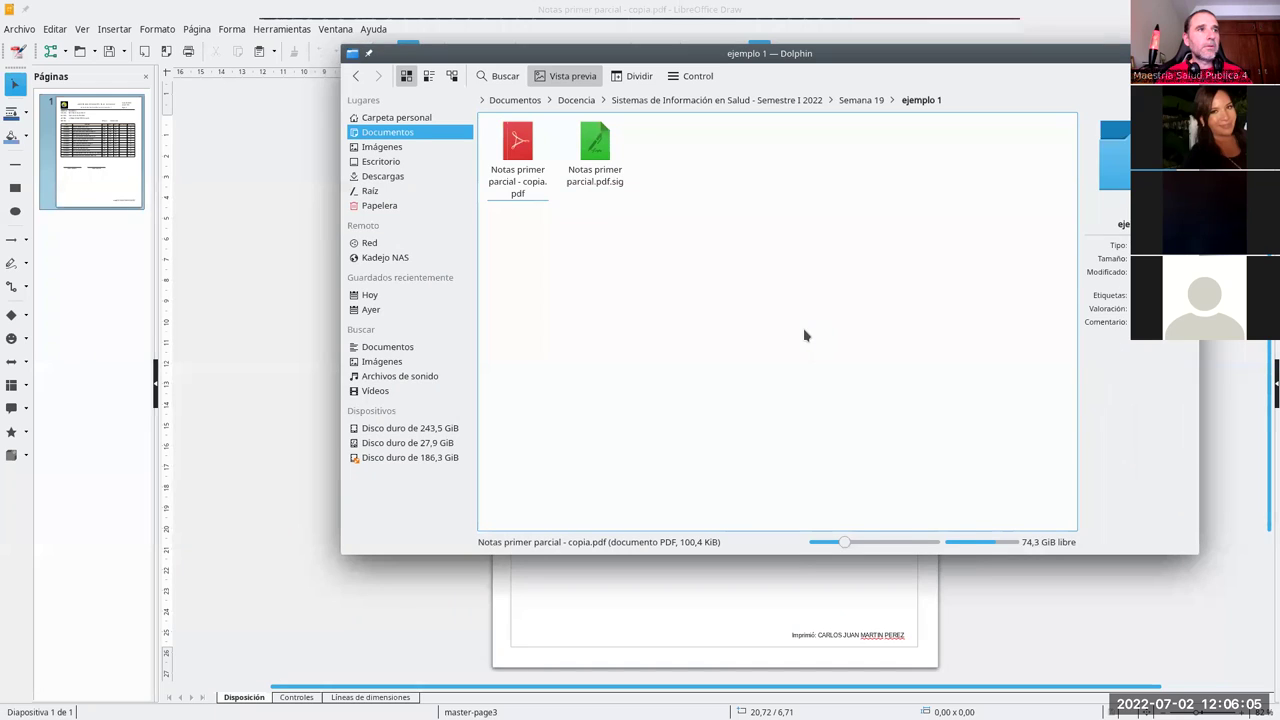
{"action": "right_click", "coordinate": [805, 335]}
{"action": "left_click", "coordinate": [850, 435]}
{"action": "left_click", "coordinate": [427, 326]}
{"action": "left_click_drag", "start_coordinate": [427, 326], "coordinate": [457, 327]}
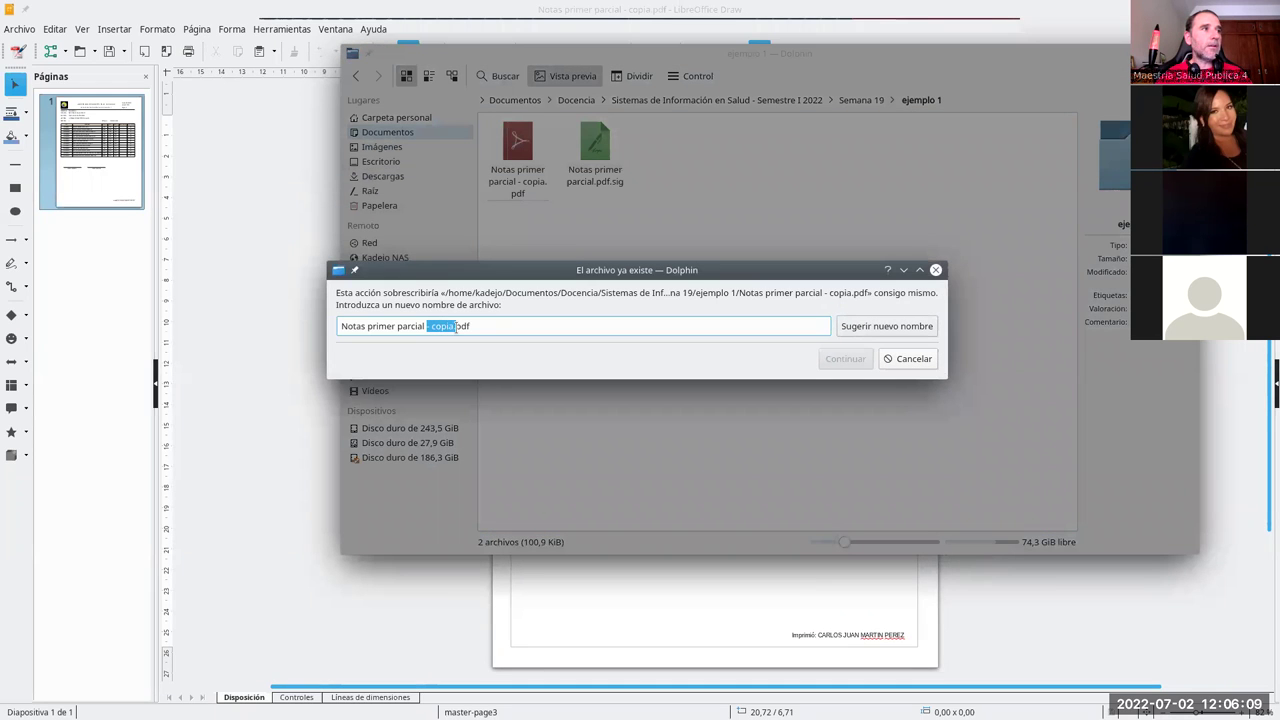
{"action": "key", "text": "BackSpace"}
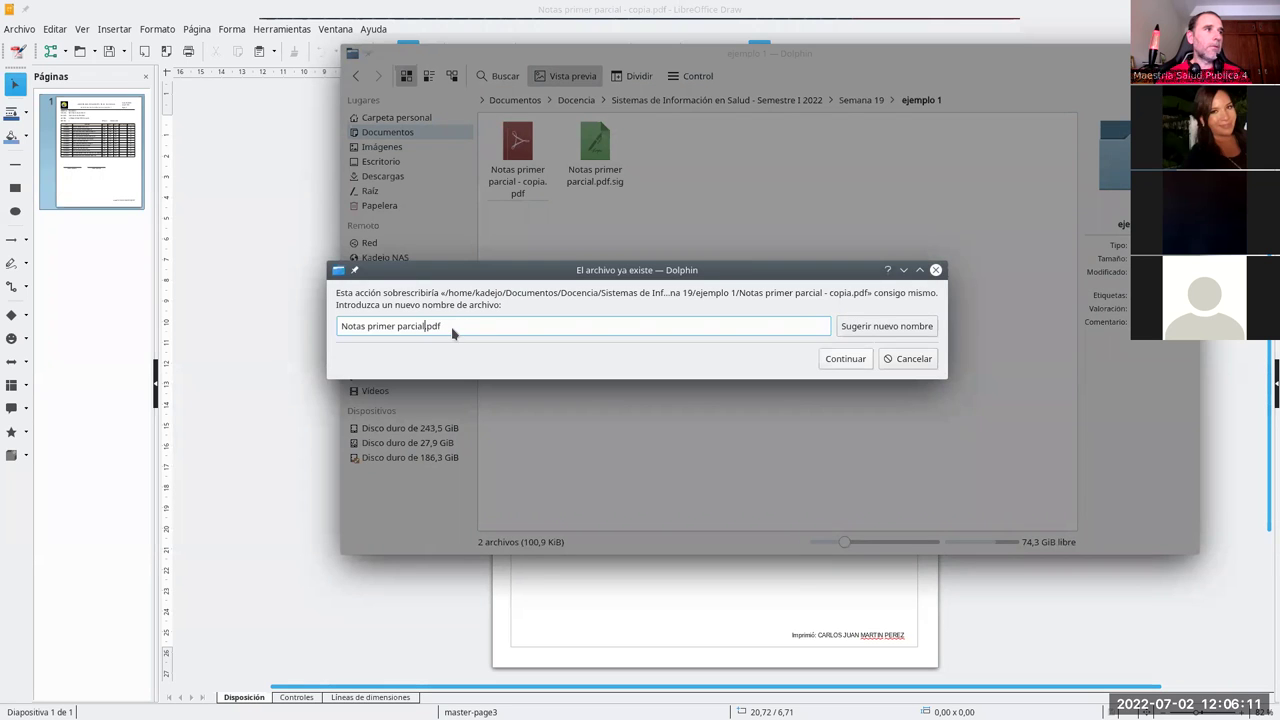
{"action": "left_click", "coordinate": [845, 358]}
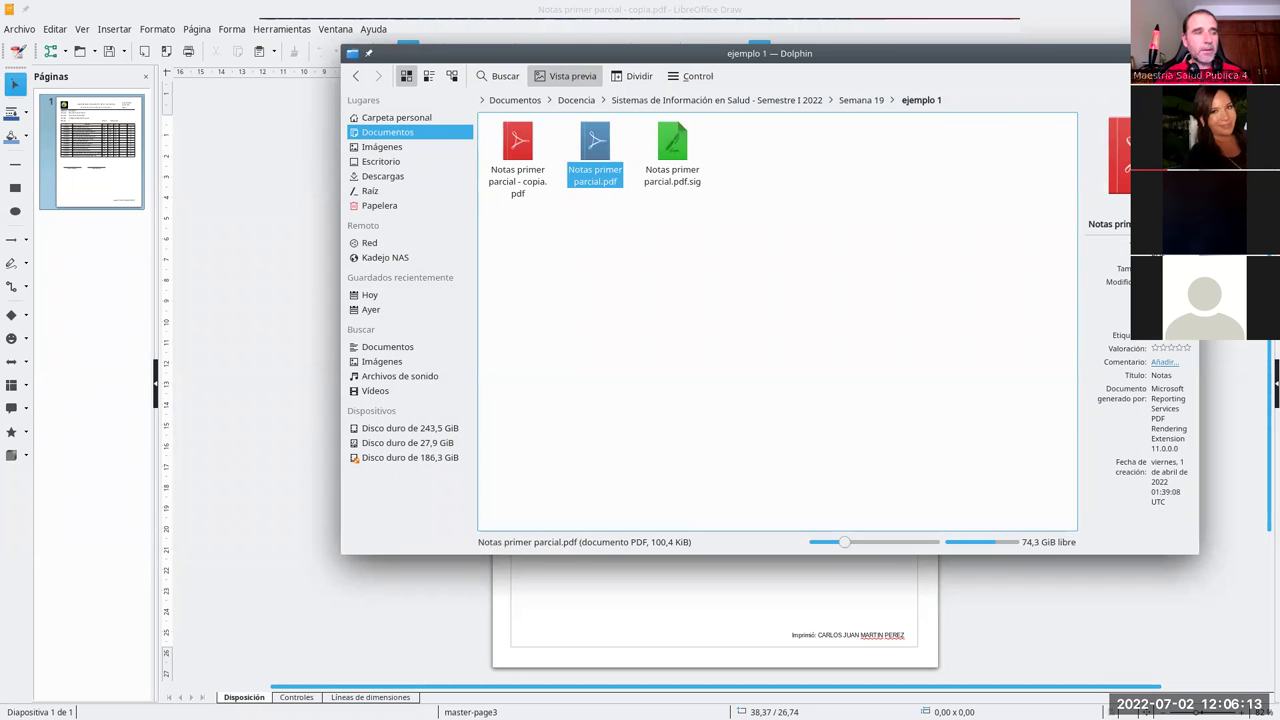
{"action": "key", "text": "alt+Tab"}
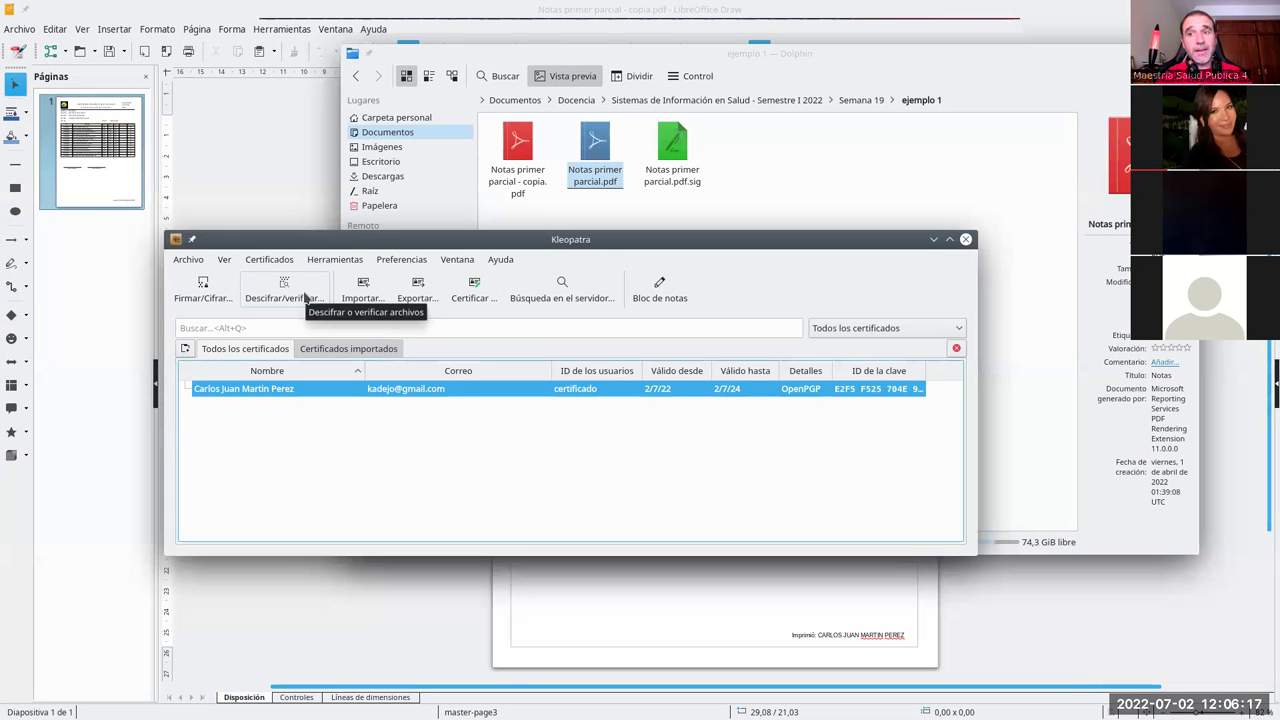
Step: Verify Notas primer parcial.pdf with its .sig in Kleopatra and accept the valid-signature result
{"action": "left_click", "coordinate": [296, 292]}
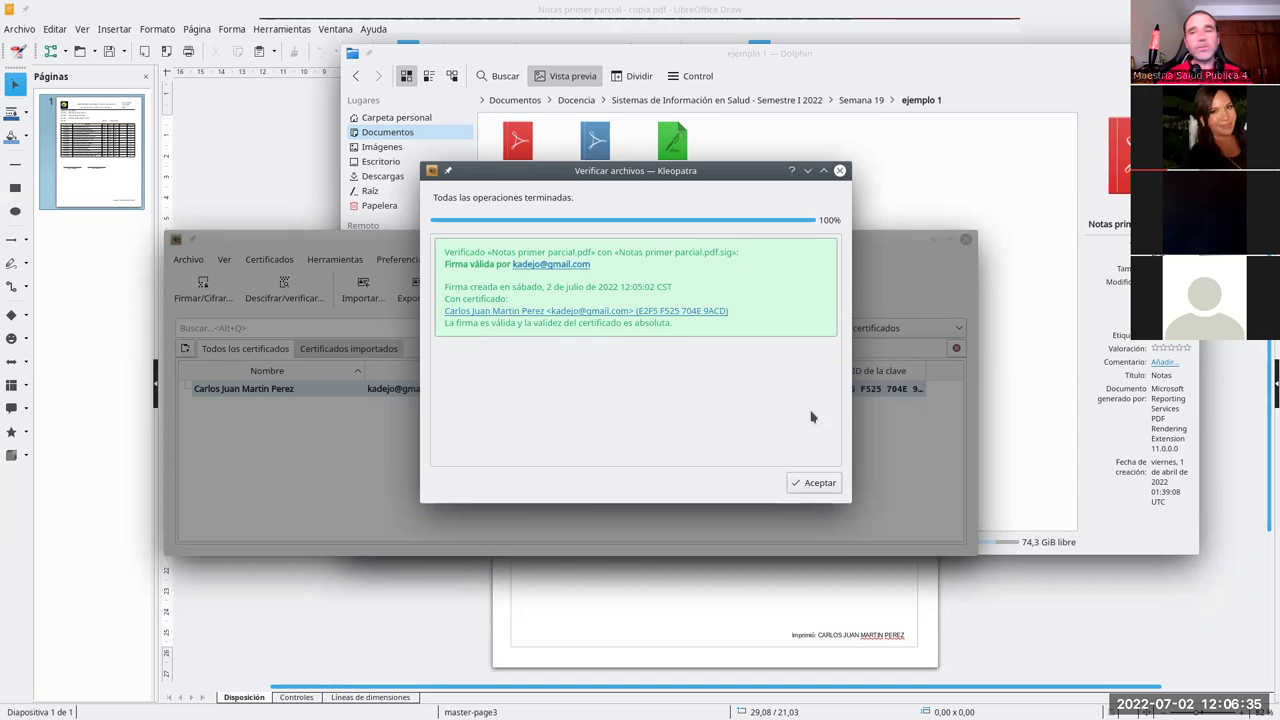
{"action": "left_click", "coordinate": [820, 484]}
{"action": "left_click", "coordinate": [632, 212]}
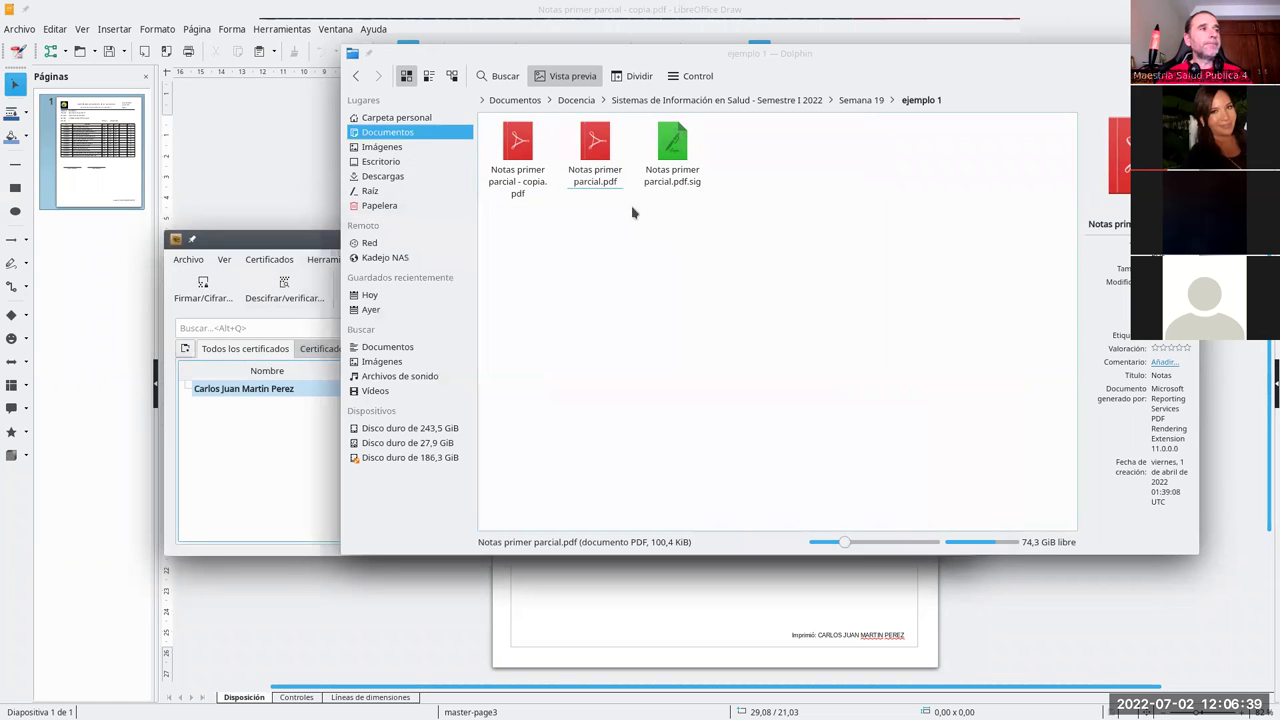
Step: Delete Notas primer parcial.pdf from the ejemplo 1 folder
{"action": "left_click", "coordinate": [605, 178]}
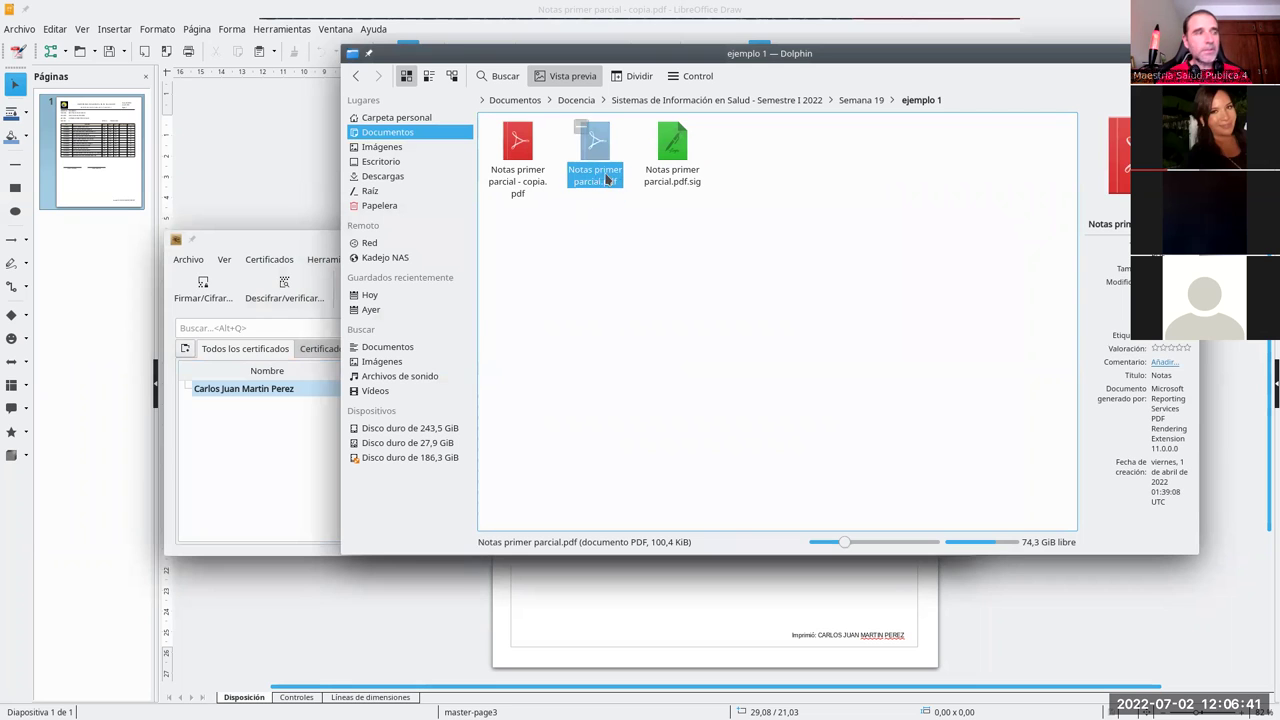
{"action": "right_click", "coordinate": [601, 174]}
{"action": "left_click", "coordinate": [632, 292]}
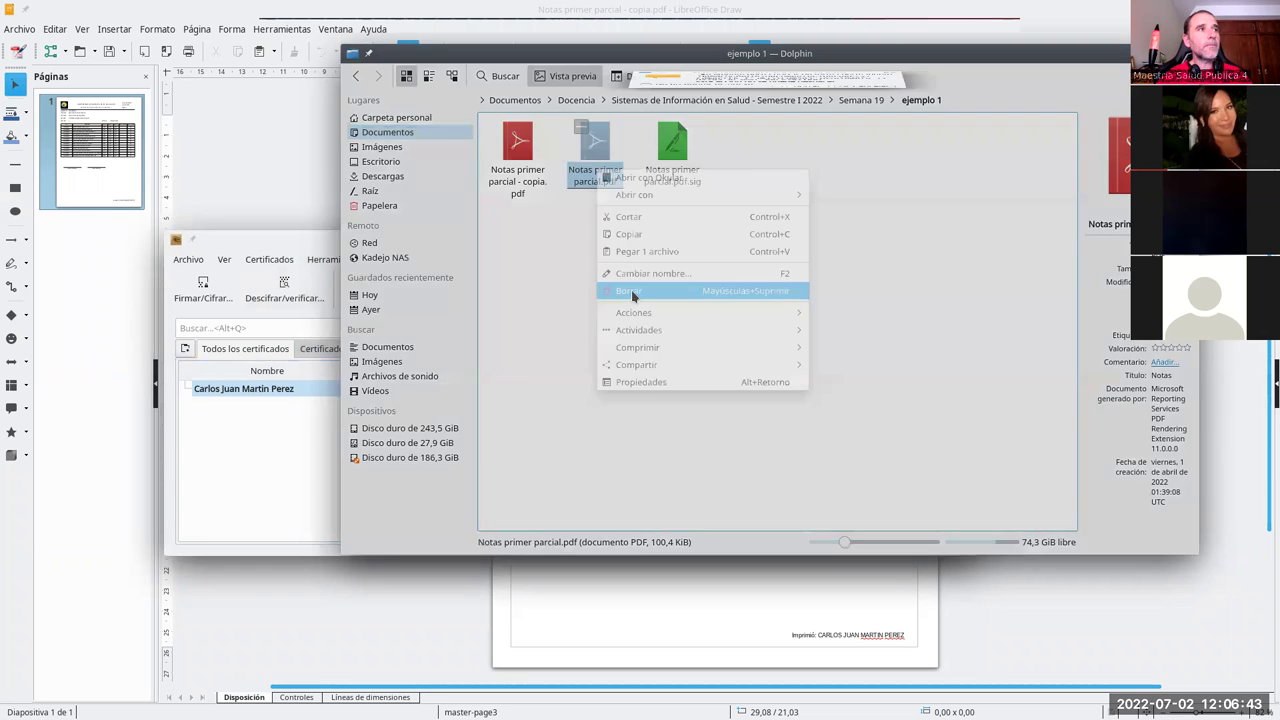
{"action": "left_click", "coordinate": [797, 350]}
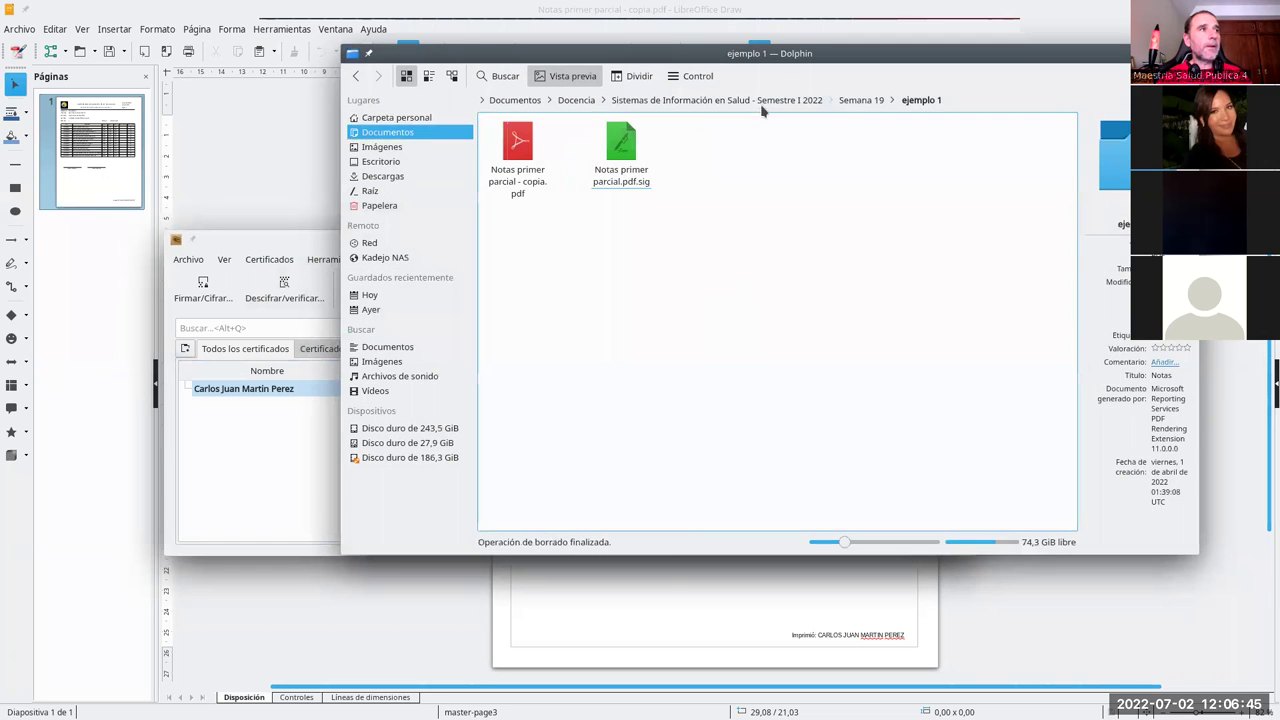
Step: In Draw, change the last student's NOTA 1 grade from 8.00 to 8.50
{"action": "left_click", "coordinate": [795, 14]}
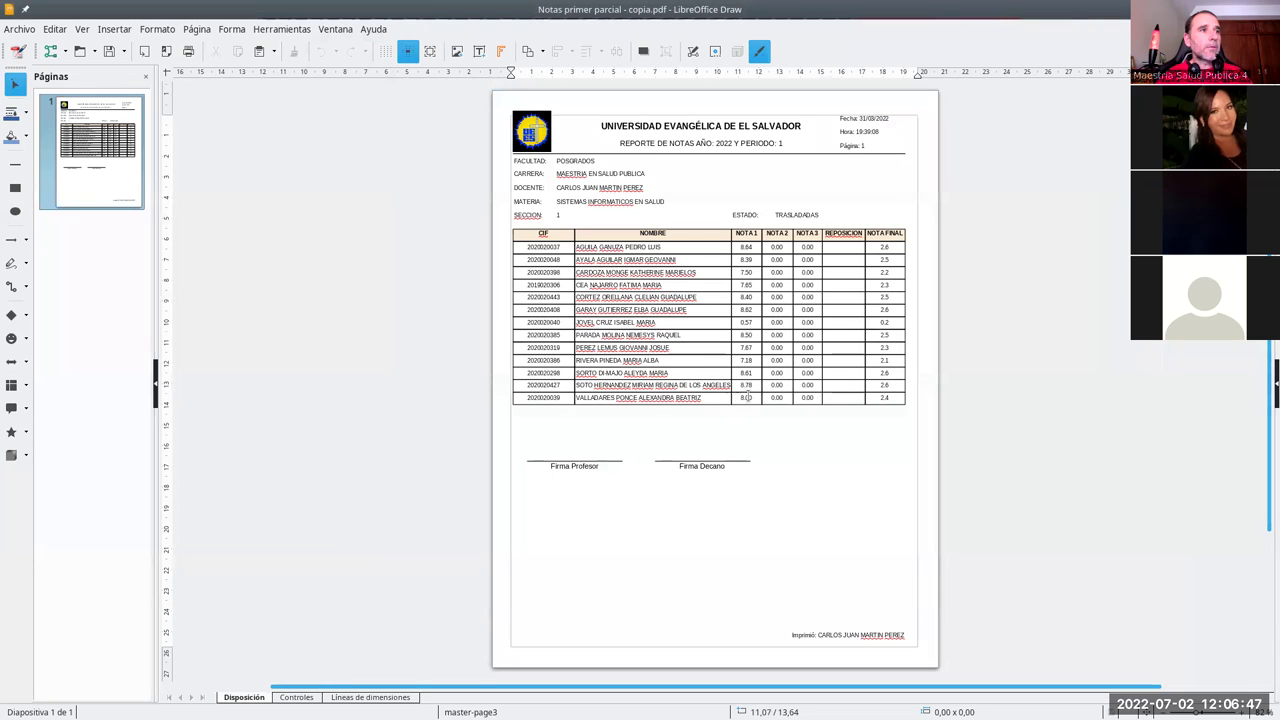
{"action": "double_click", "coordinate": [747, 397]}
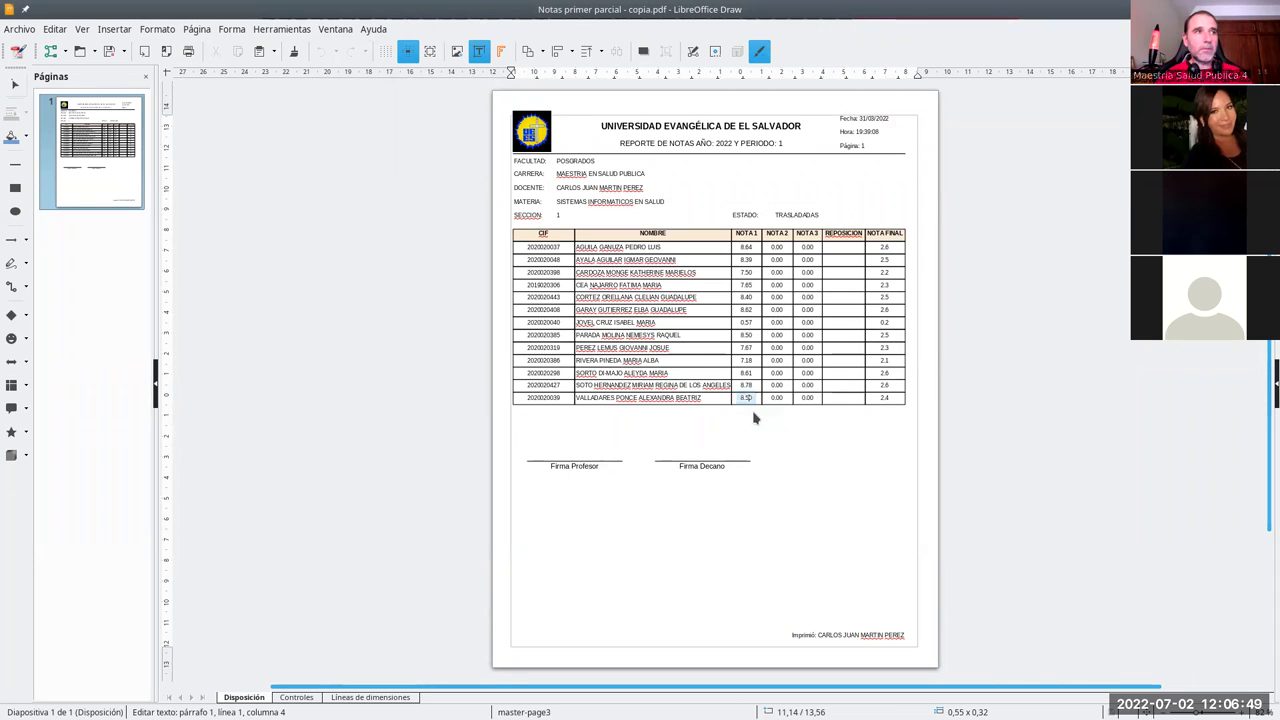
{"action": "left_click", "coordinate": [471, 289]}
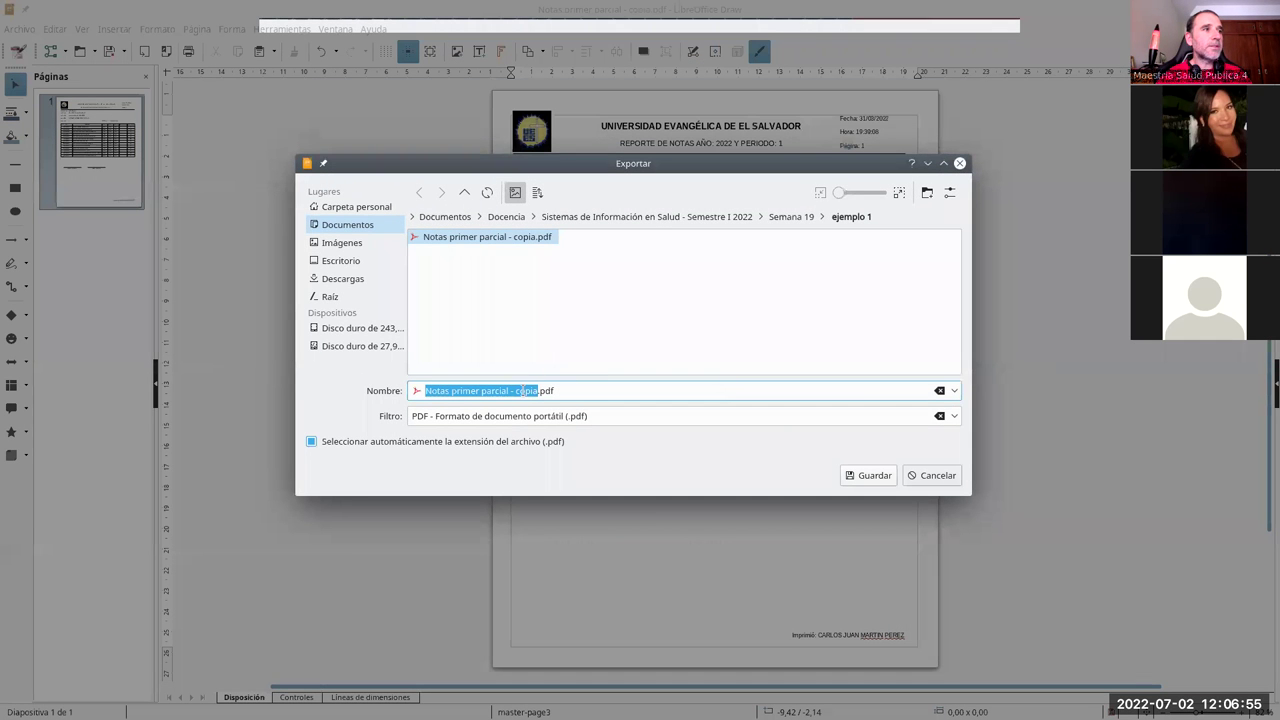
Step: Export the altered report as 'Notas primer parcial - copia 2.pdf' and close Draw without saving
{"action": "left_click", "coordinate": [538, 392]}
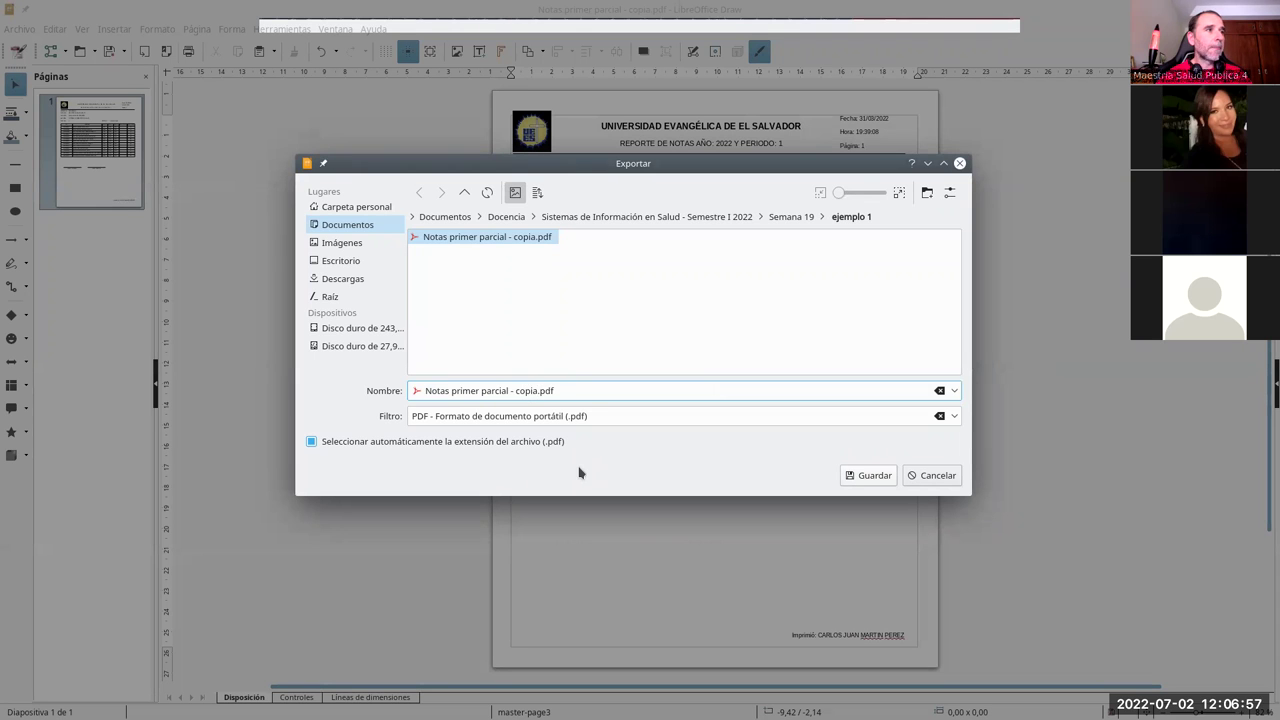
{"action": "key", "text": "BackSpace"}
{"action": "key", "text": "BackSpace"}
{"action": "key", "text": "BackSpace"}
{"action": "key", "text": "BackSpace"}
{"action": "key", "text": "BackSpace"}
{"action": "key", "text": "BackSpace"}
{"action": "key", "text": "BackSpace"}
{"action": "key", "text": "BackSpace"}
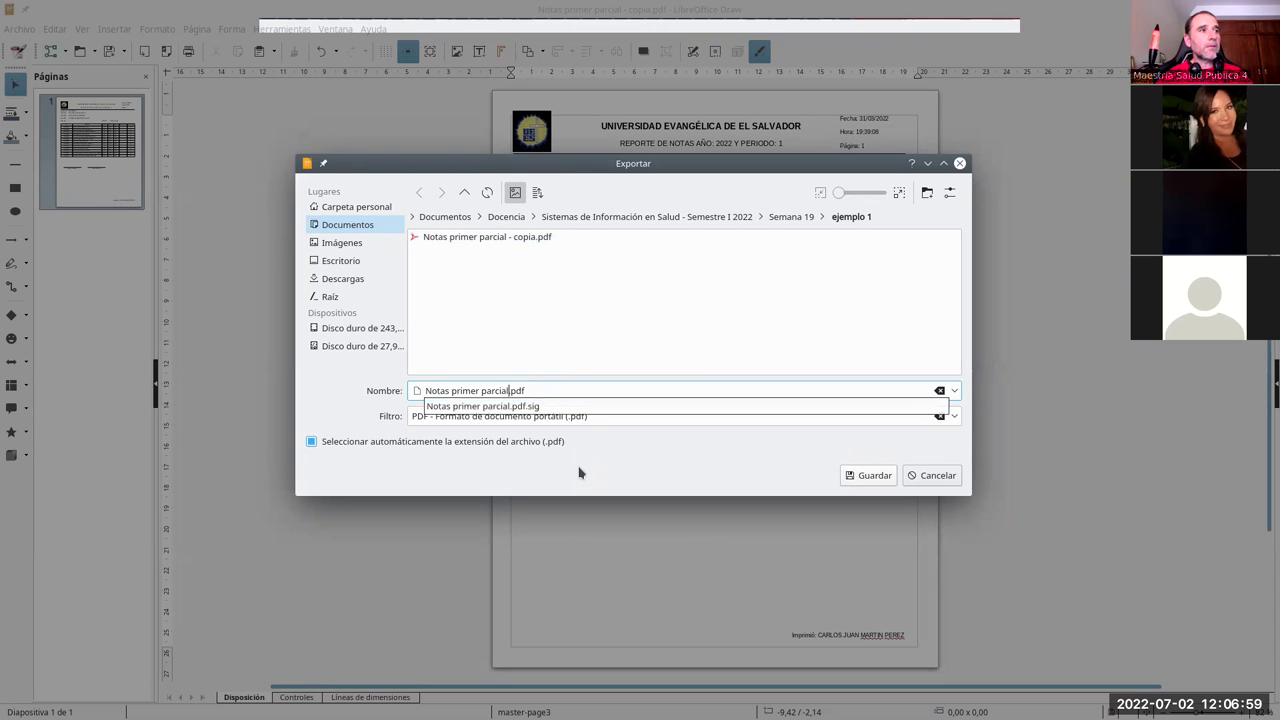
{"action": "left_click", "coordinate": [868, 475]}
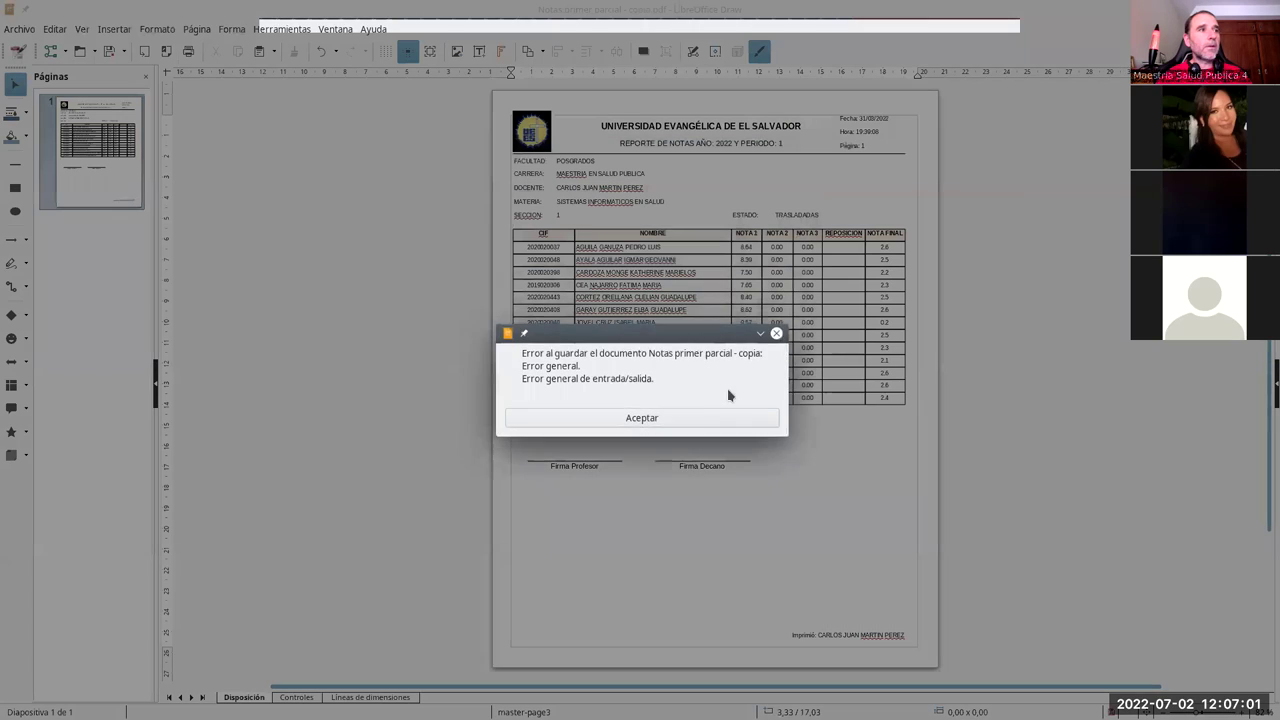
{"action": "left_click", "coordinate": [749, 417]}
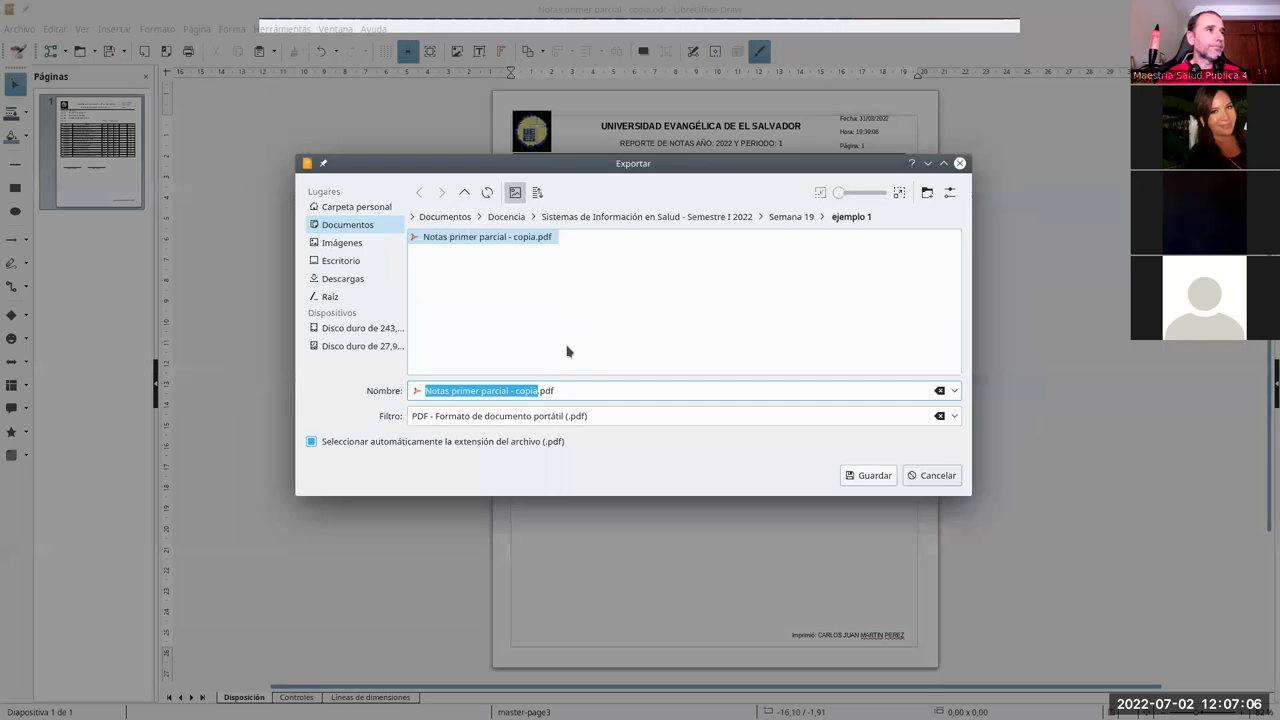
{"action": "left_click", "coordinate": [532, 390]}
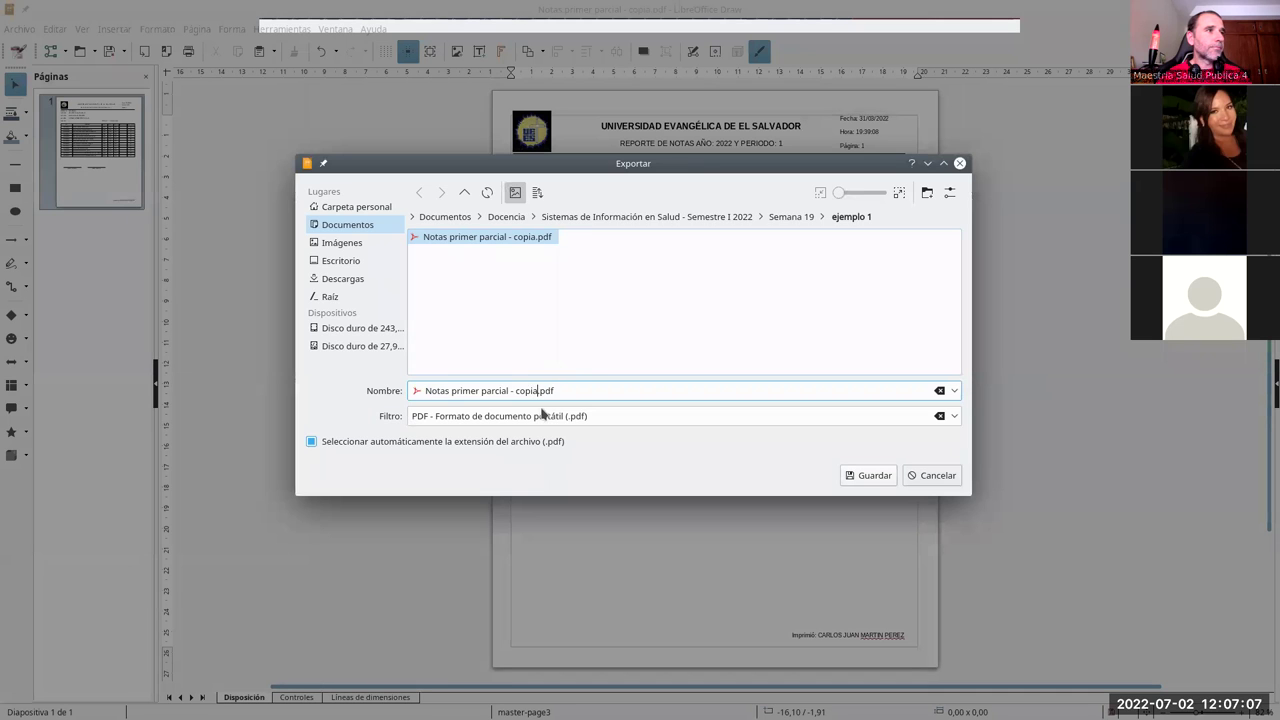
{"action": "key", "text": "Return"}
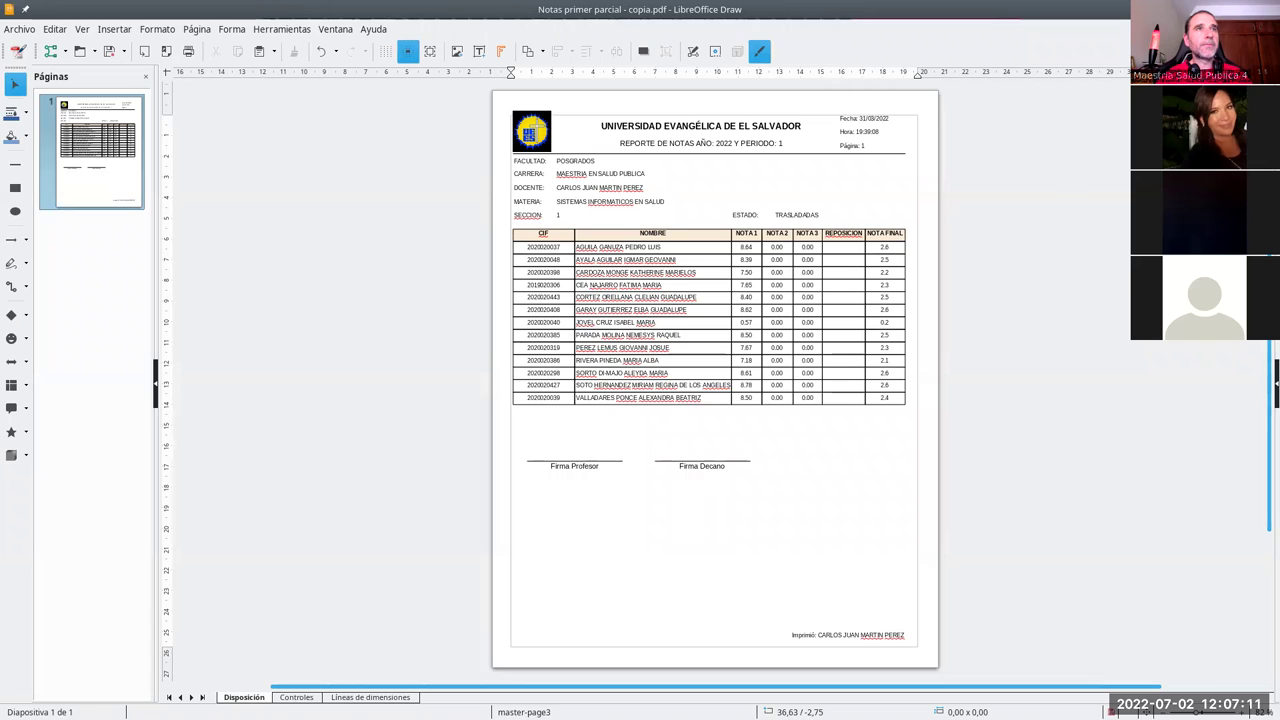
{"action": "key", "text": "ctrl+w"}
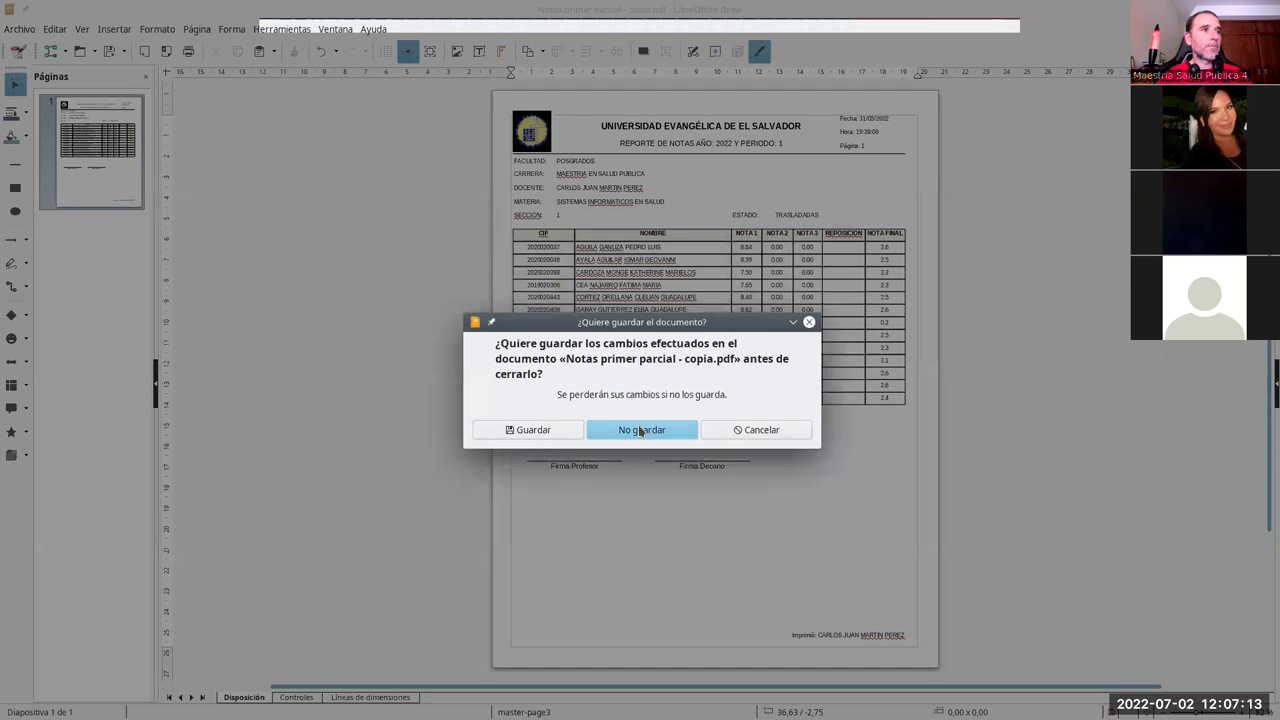
{"action": "left_click", "coordinate": [640, 430]}
Step: Check the 8.50 grade in the copia 2 PDF, then view the copia PDF and close the viewer
{"action": "left_click_drag", "start_coordinate": [531, 191], "coordinate": [530, 195]}
{"action": "double_click", "coordinate": [531, 193]}
{"action": "scroll", "coordinate": [792, 486], "scroll_direction": "down", "scroll_amount": 2}
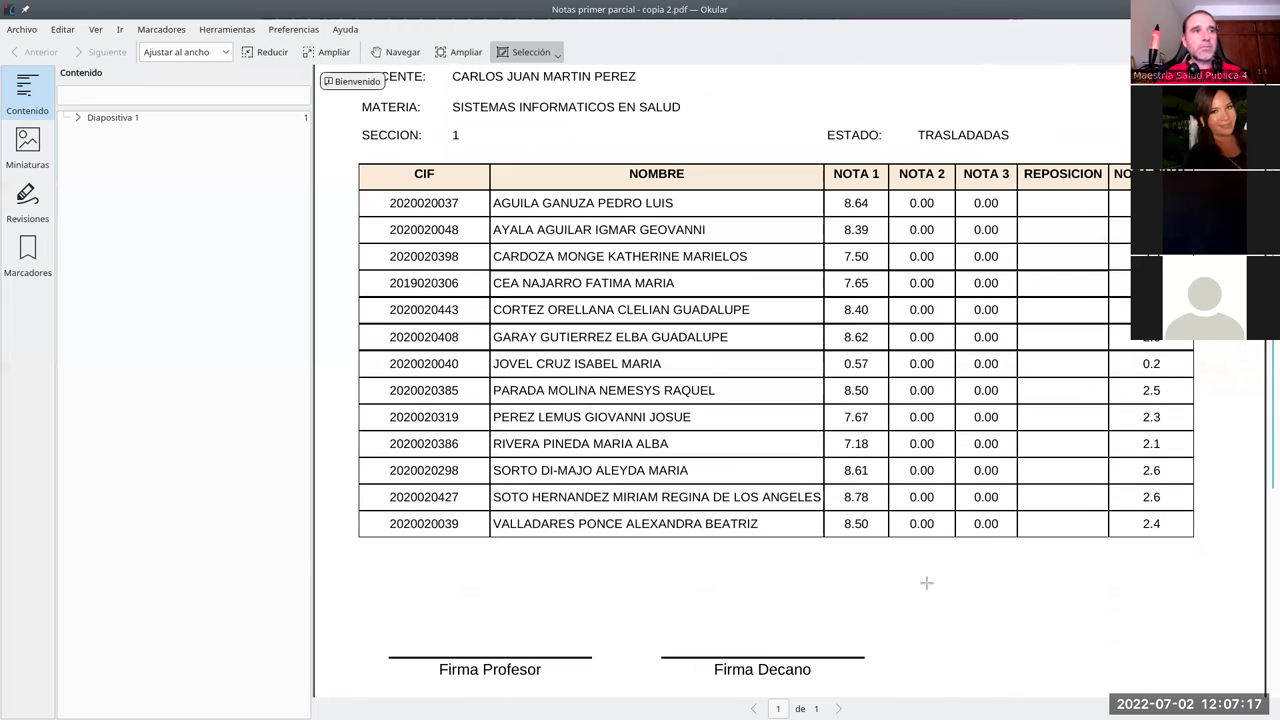
{"action": "left_click_drag", "start_coordinate": [872, 515], "coordinate": [847, 532]}
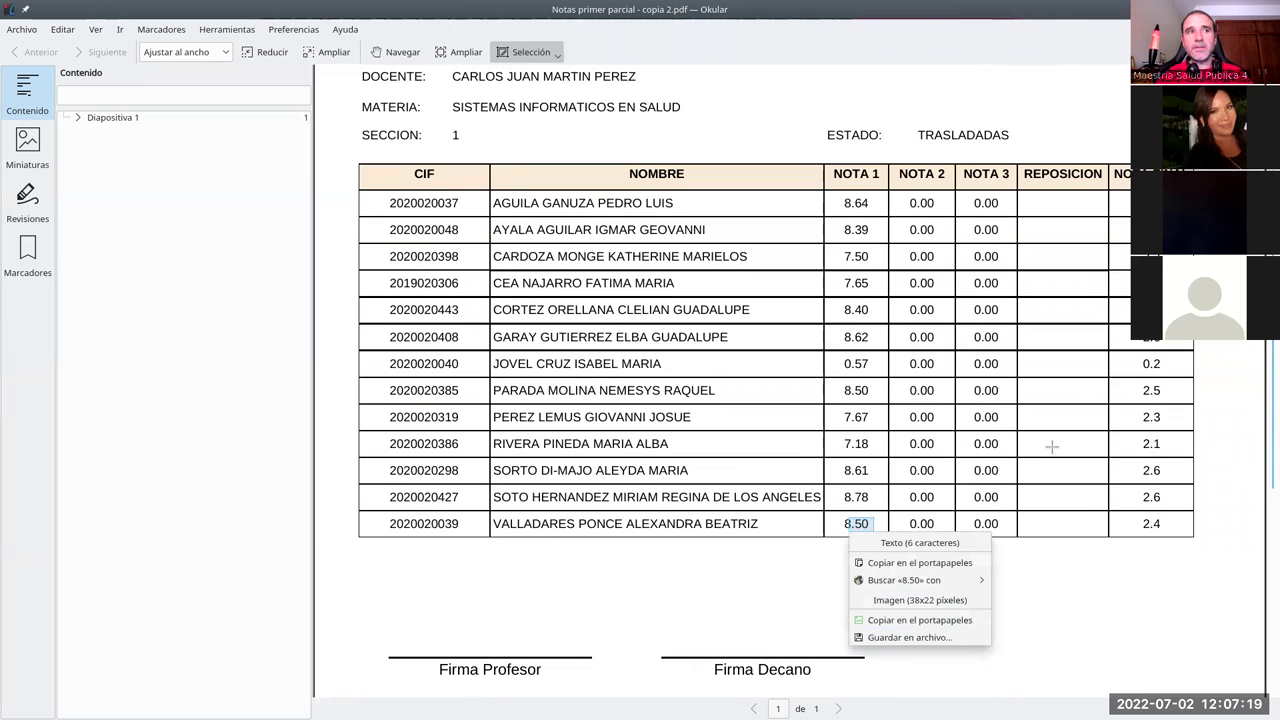
{"action": "key", "text": "Escape"}
{"action": "key", "text": "ctrl+q"}
{"action": "left_click", "coordinate": [590, 250]}
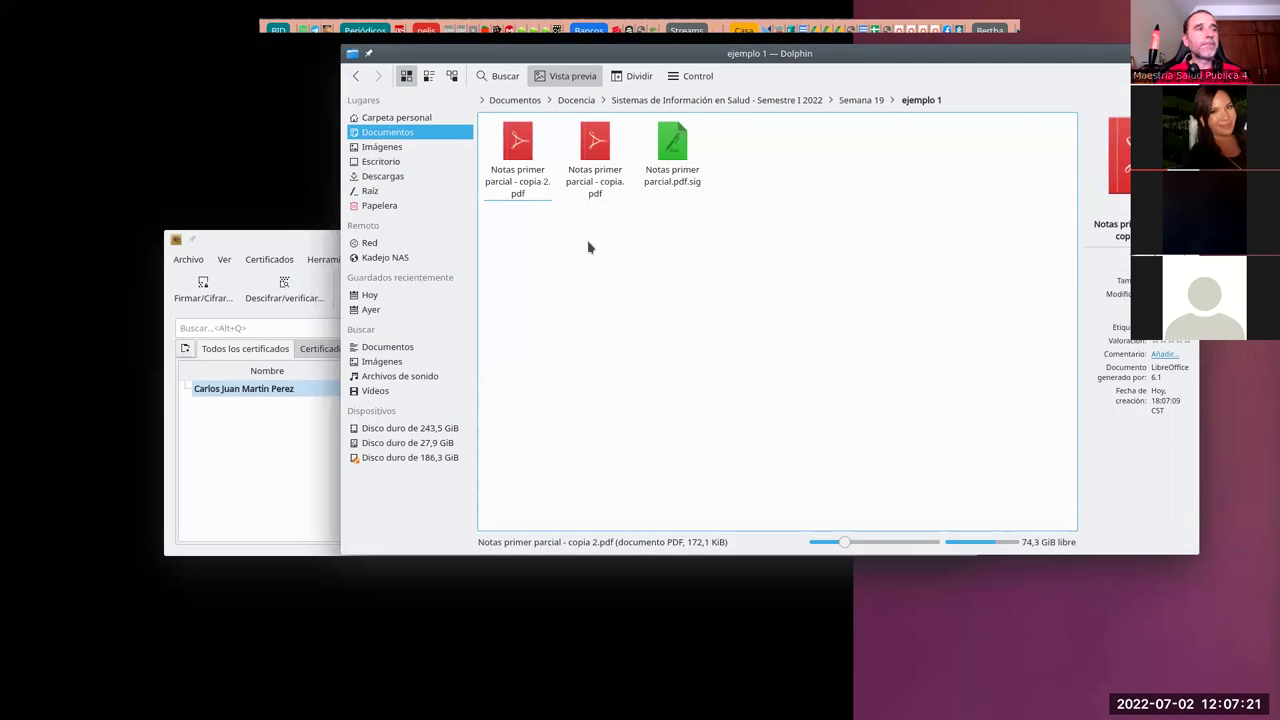
{"action": "double_click", "coordinate": [595, 180]}
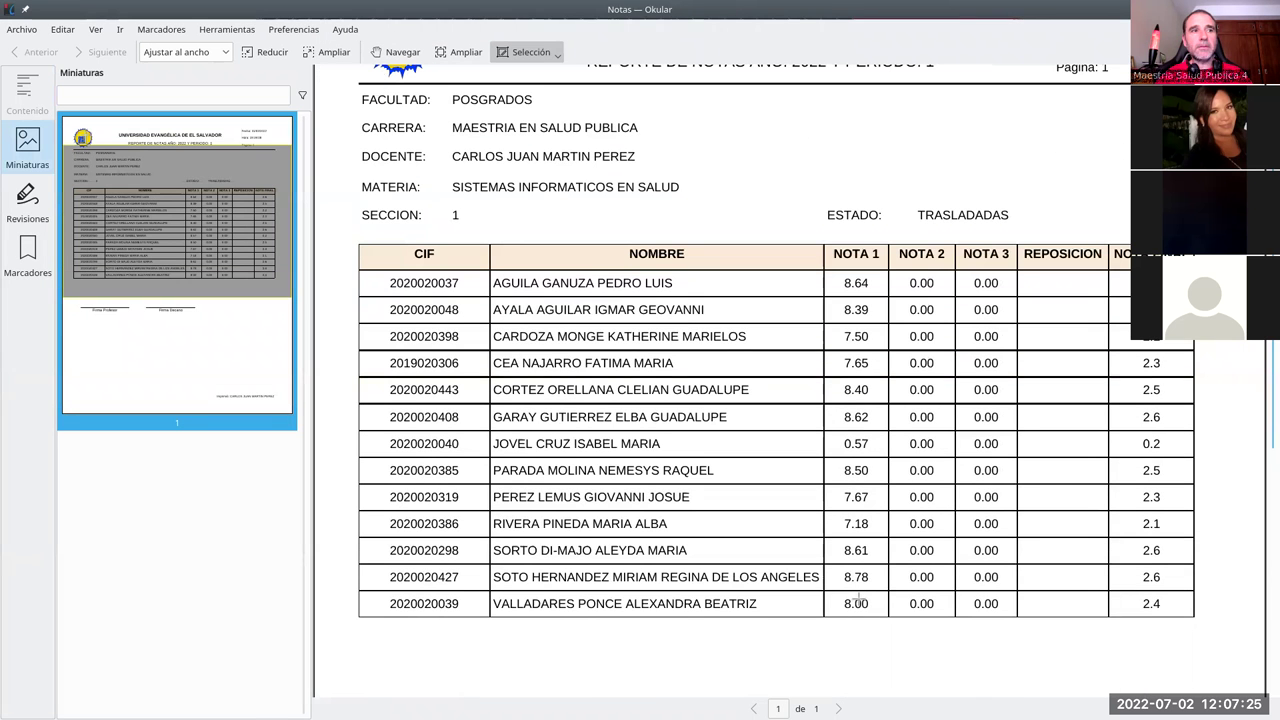
{"action": "key", "text": "ctrl+q"}
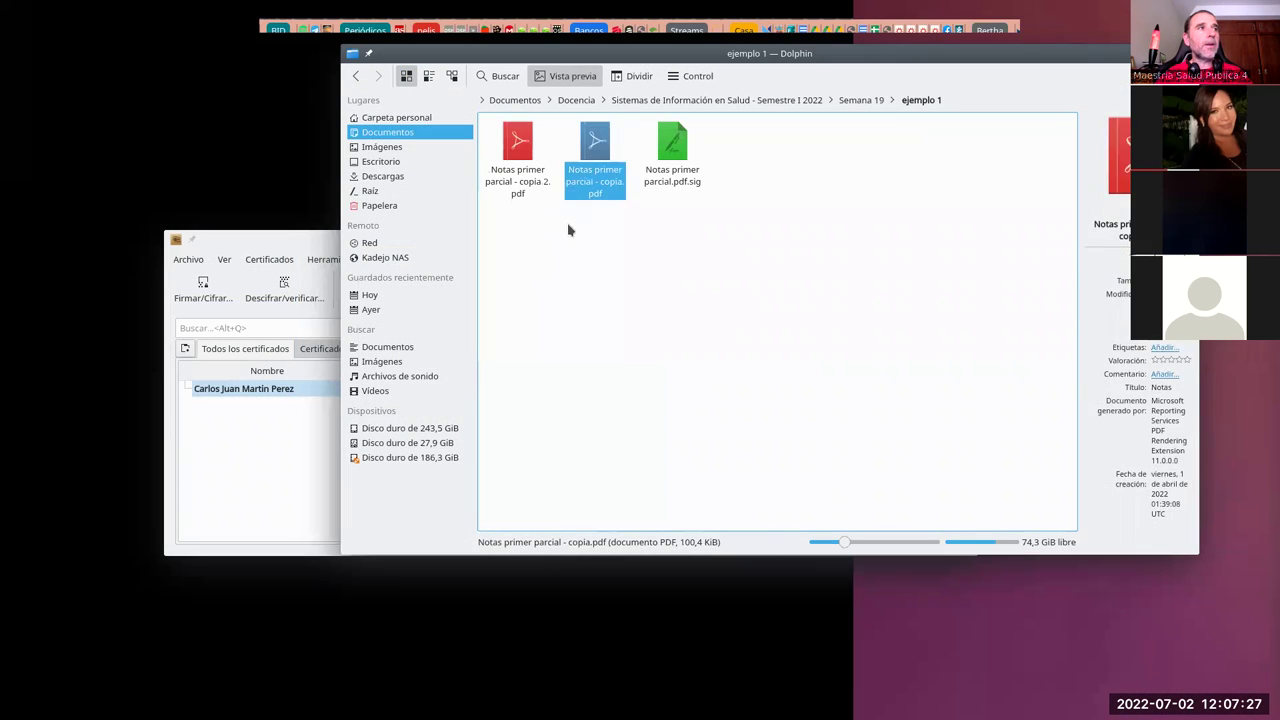
Step: Rename 'Notas primer parcial - copia 2.pdf' to Notas primer parcial.pdf
{"action": "left_click", "coordinate": [531, 196]}
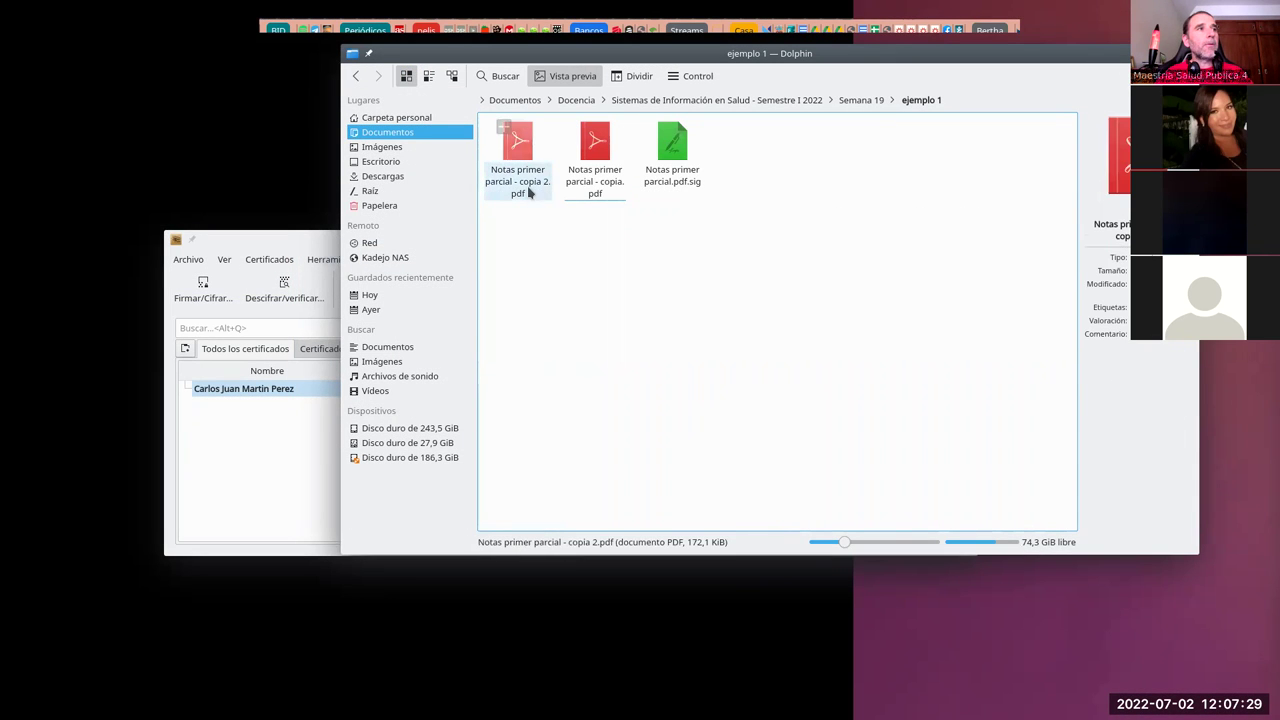
{"action": "right_click", "coordinate": [531, 196]}
{"action": "left_click", "coordinate": [626, 291]}
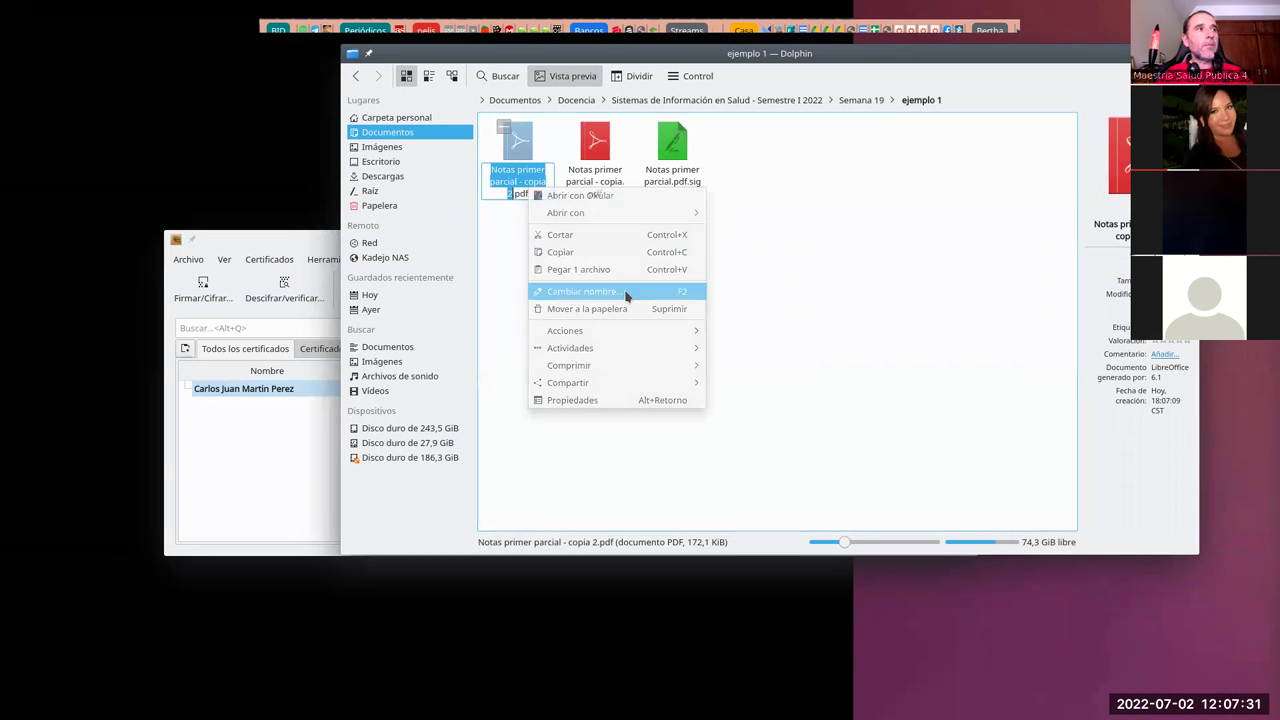
{"action": "left_click", "coordinate": [531, 183]}
{"action": "left_click_drag", "start_coordinate": [517, 181], "coordinate": [512, 194]}
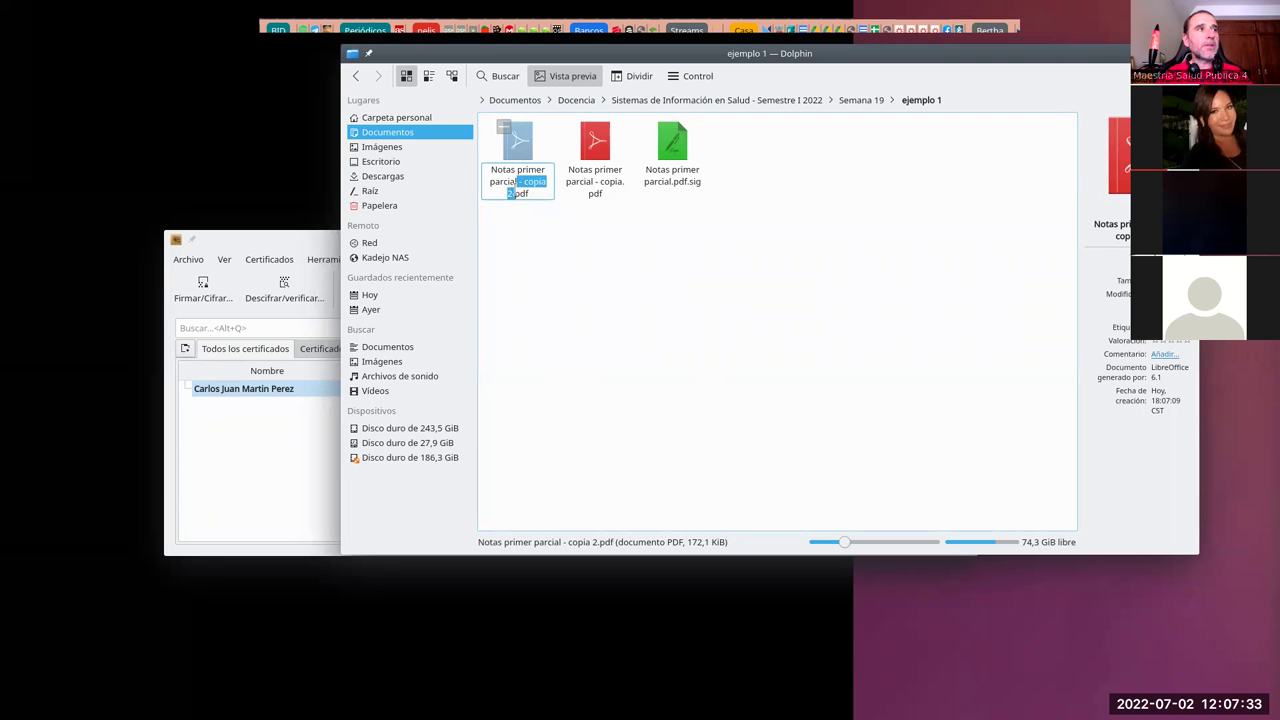
{"action": "key", "text": "BackSpace"}
{"action": "key", "text": "Return"}
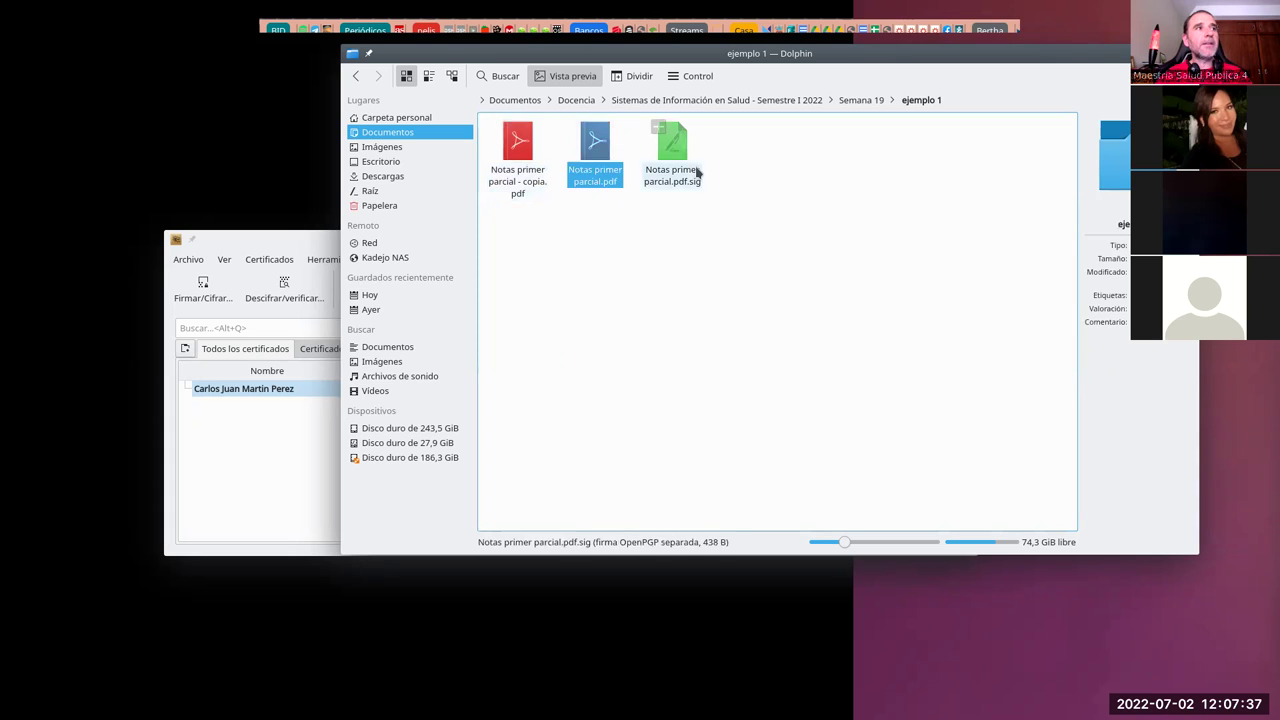
{"action": "left_click", "coordinate": [250, 240]}
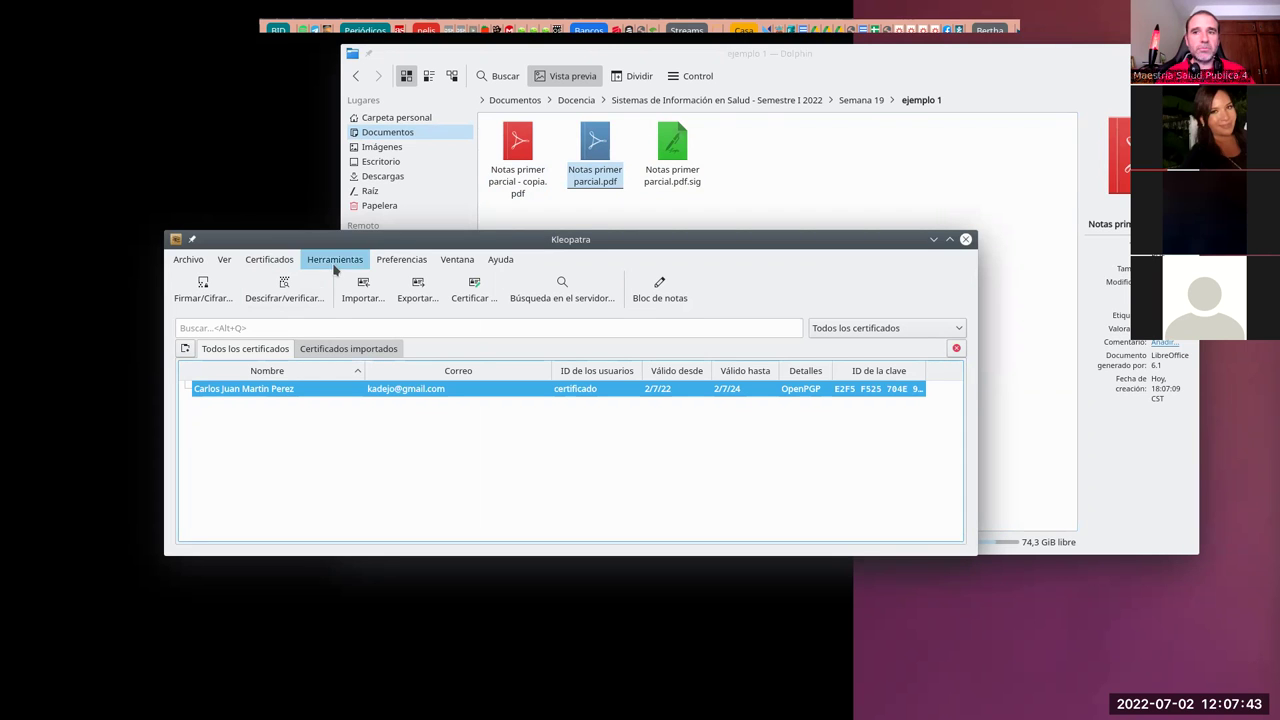
Step: Verify Notas primer parcial.pdf.sig in Kleopatra and dismiss the 'Firma no válida' result
{"action": "left_click", "coordinate": [299, 304]}
{"action": "double_click", "coordinate": [601, 232]}
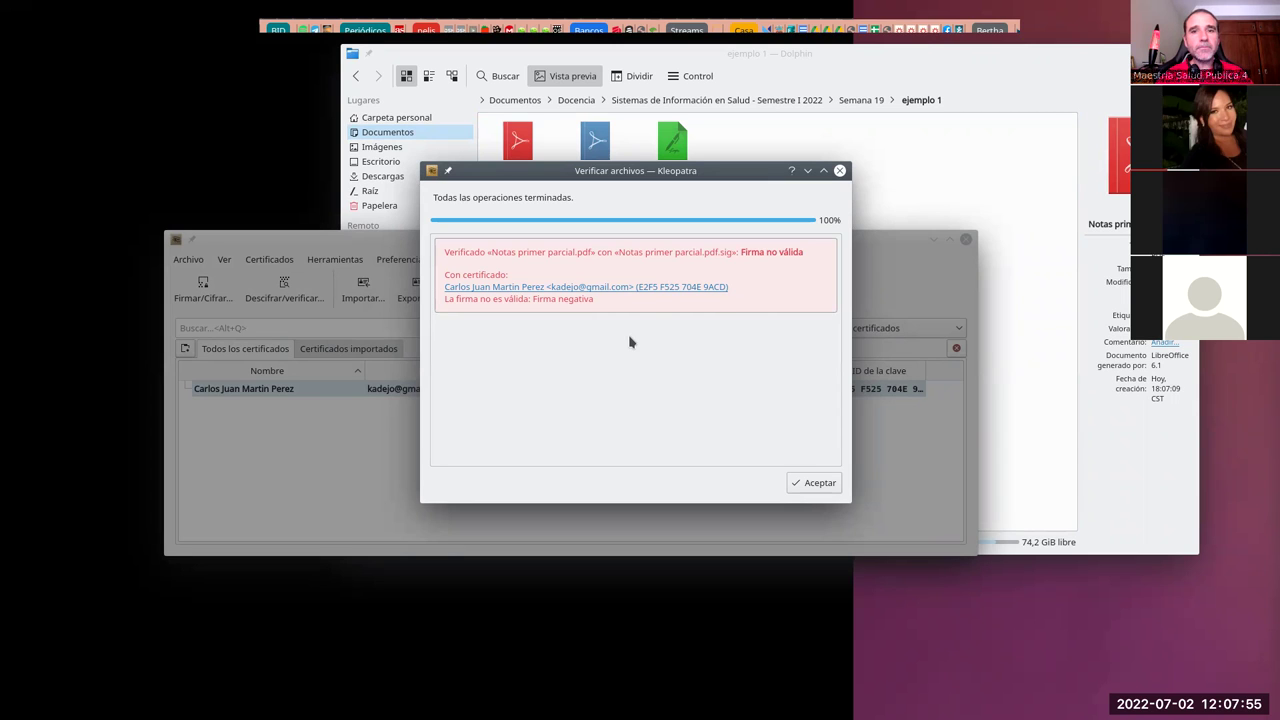
{"action": "left_click", "coordinate": [805, 483]}
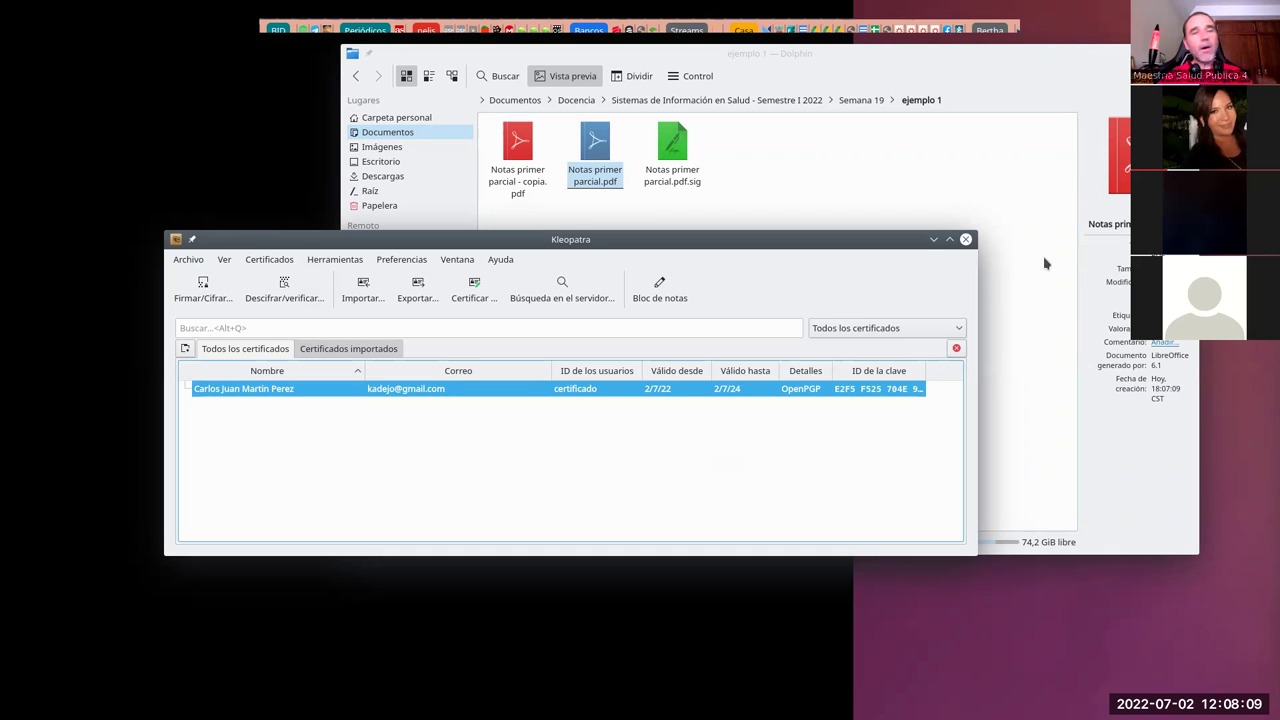
{"action": "left_click_drag", "start_coordinate": [800, 245], "coordinate": [795, 218]}
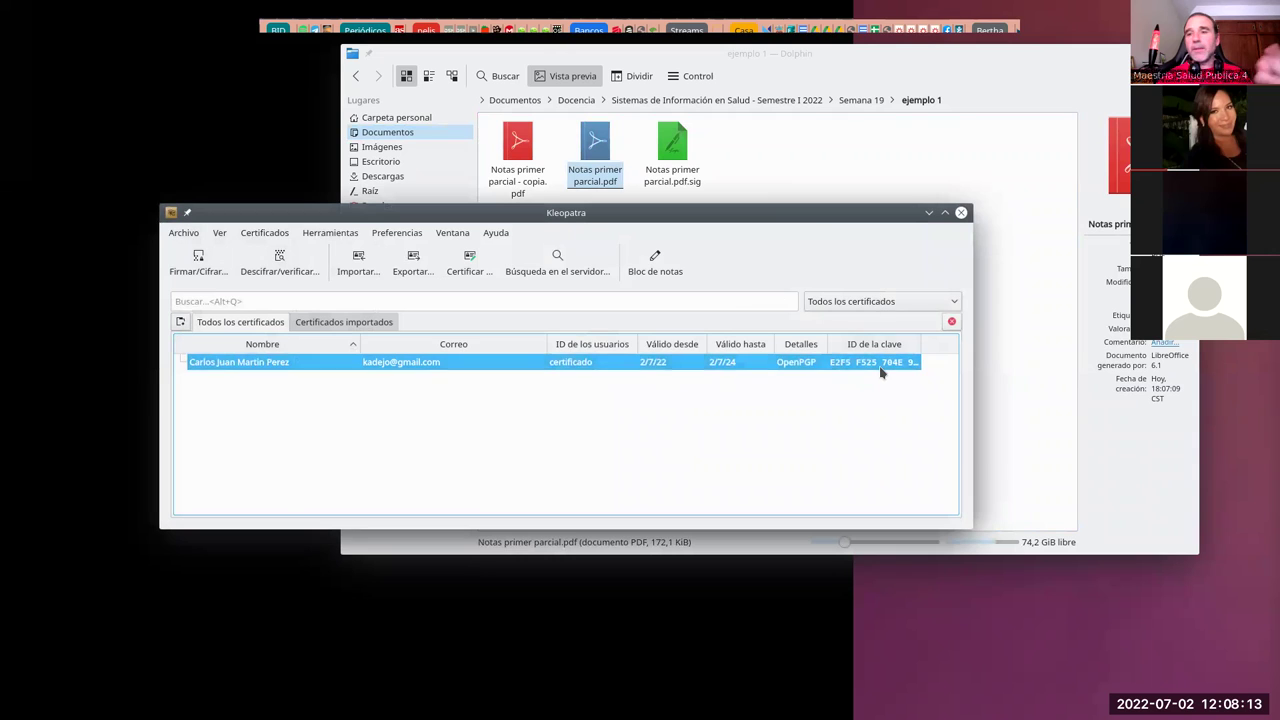
{"action": "left_click", "coordinate": [780, 126]}
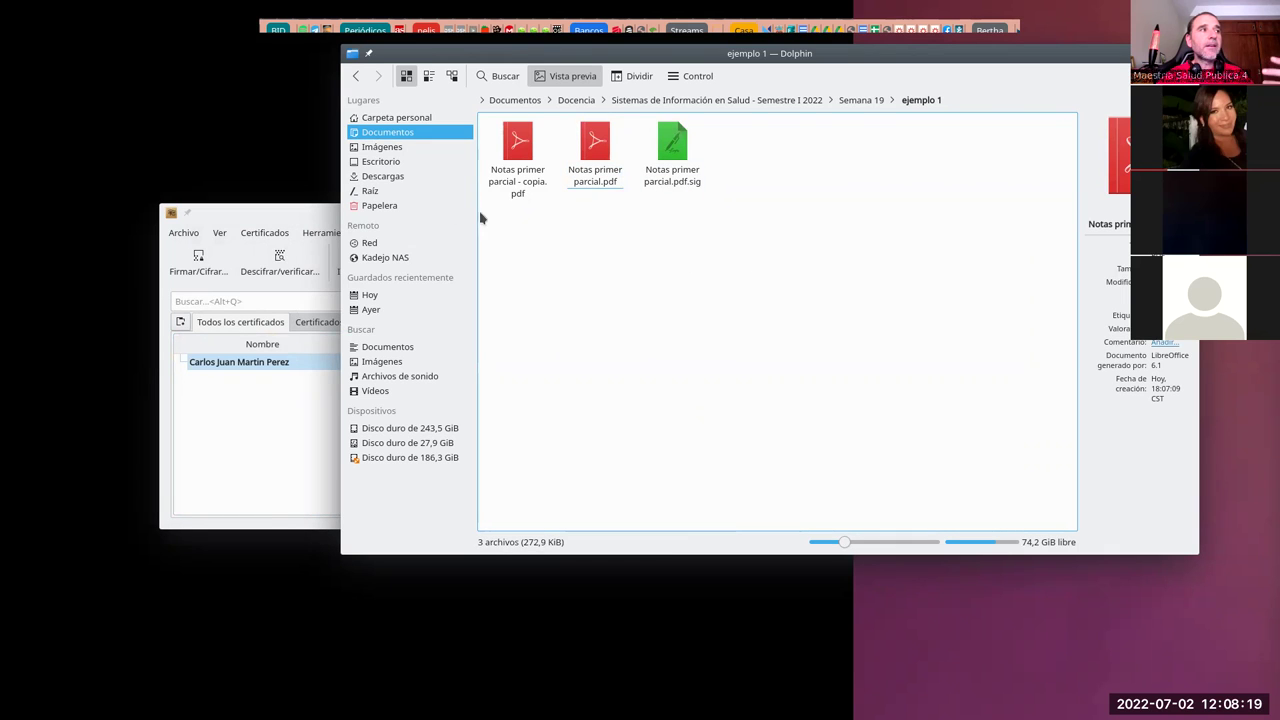
Step: Raise the Kleopatra certificate list above the Dolphin folder
{"action": "left_click", "coordinate": [296, 212]}
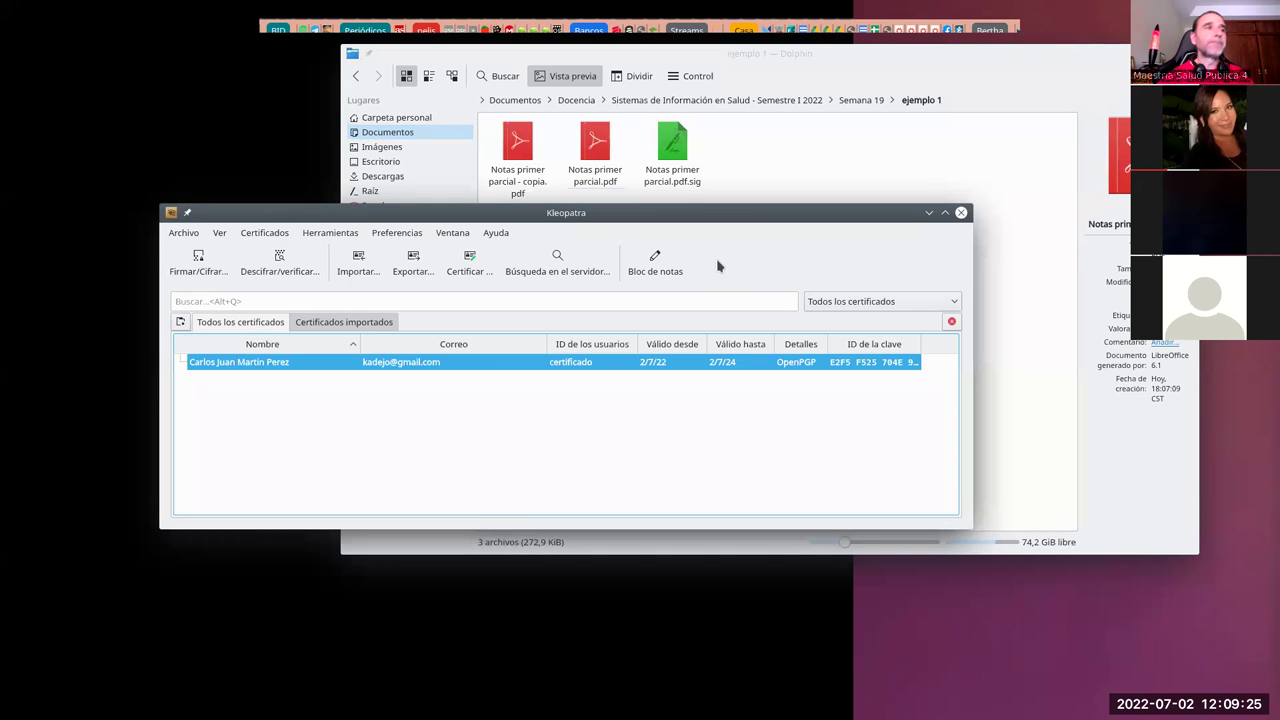
Step: Close Kleopatra and open the clinical-history .odt from the ejemplo 2 folder
{"action": "left_click", "coordinate": [929, 213]}
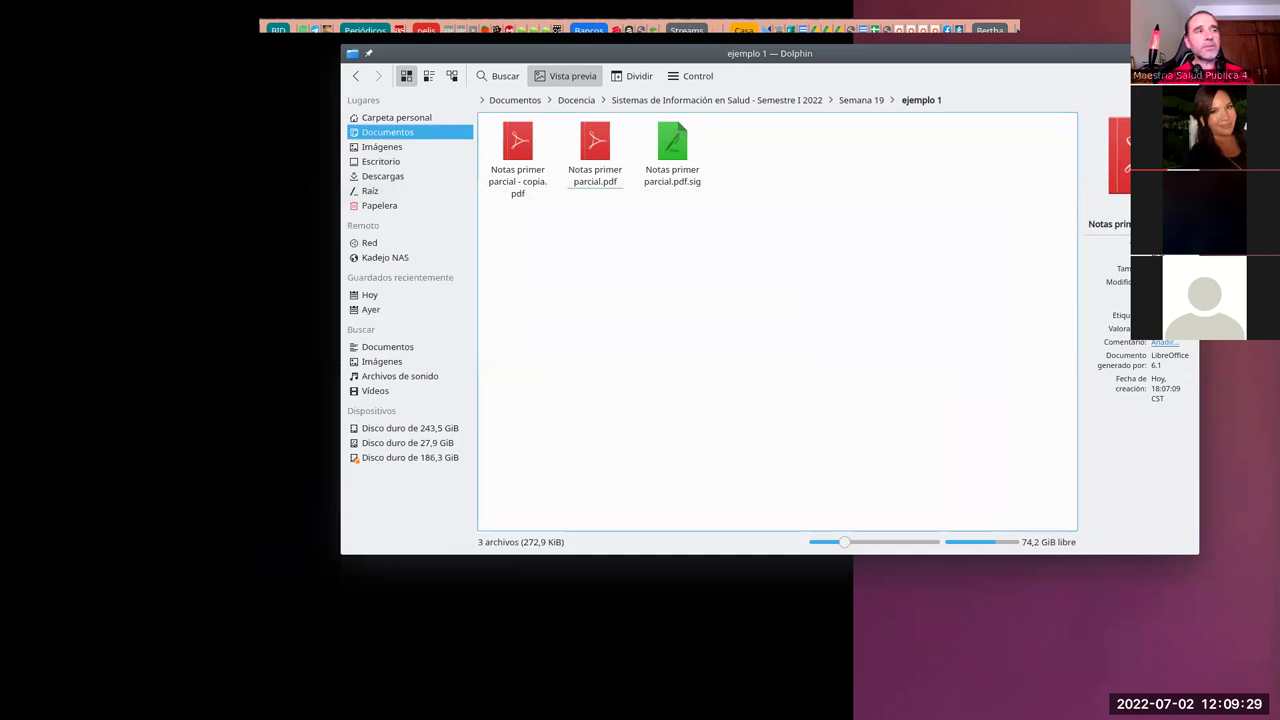
{"action": "left_click", "coordinate": [864, 101]}
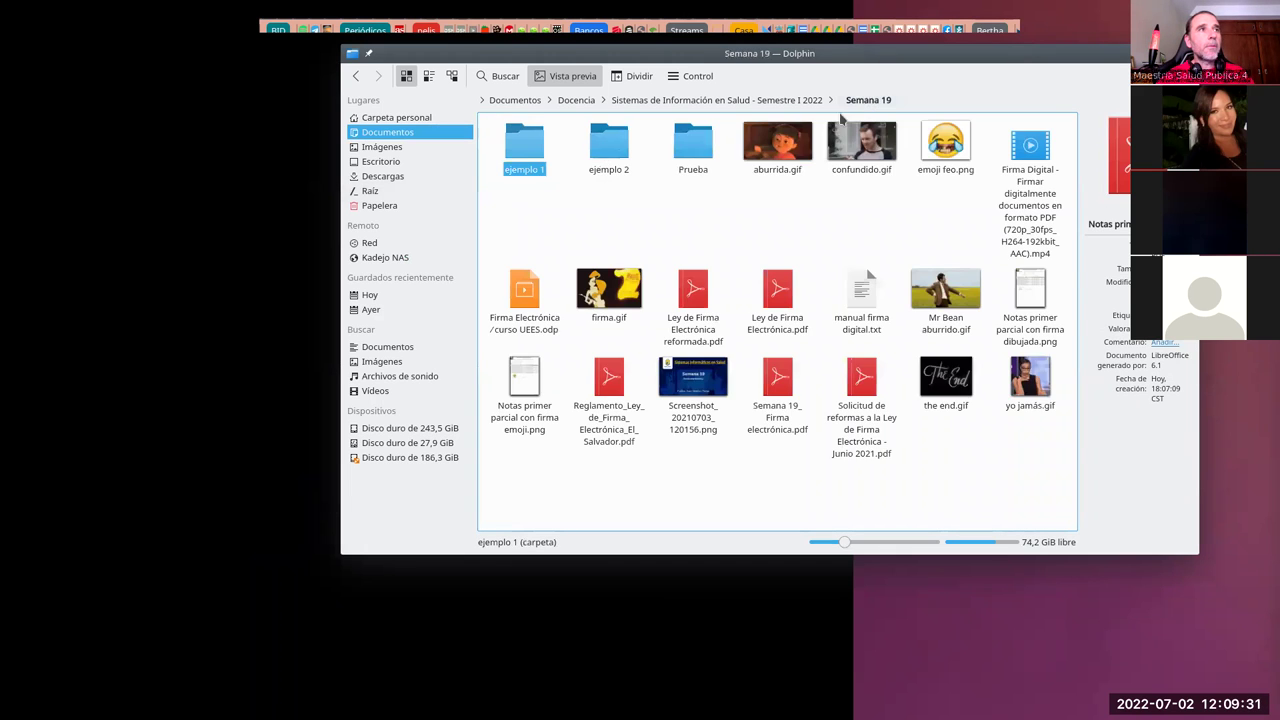
{"action": "double_click", "coordinate": [594, 160]}
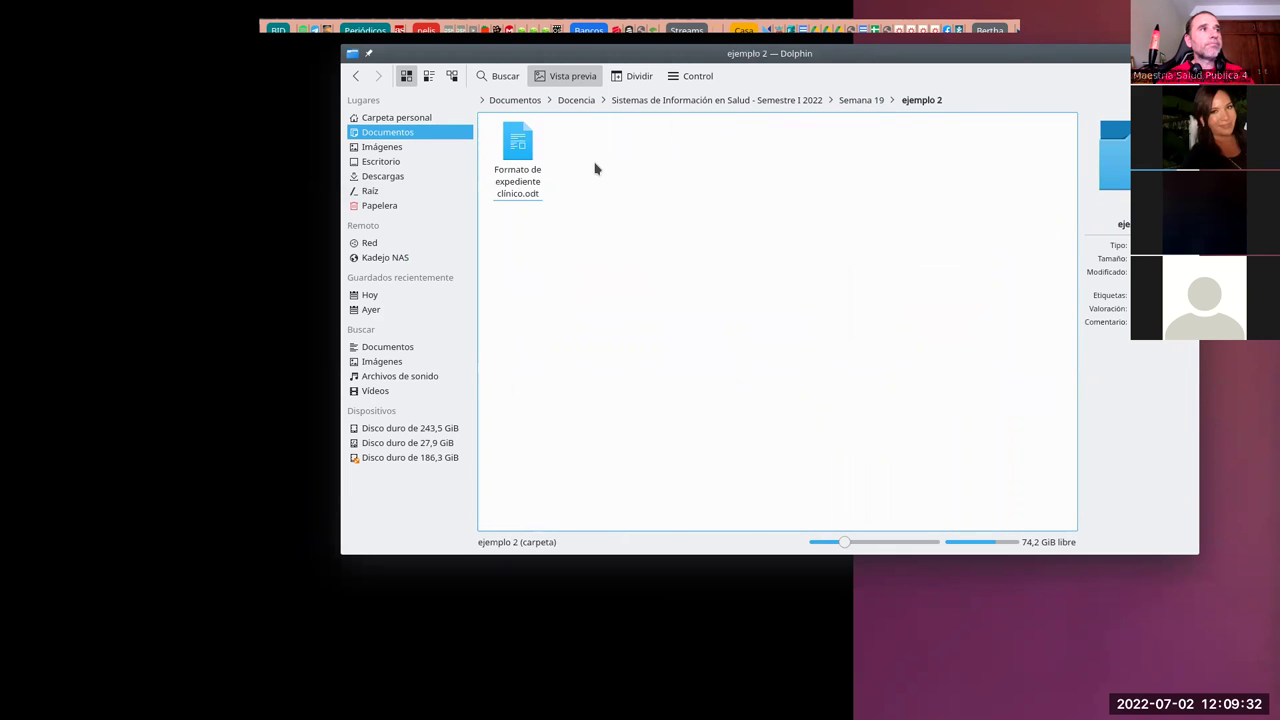
{"action": "double_click", "coordinate": [513, 184]}
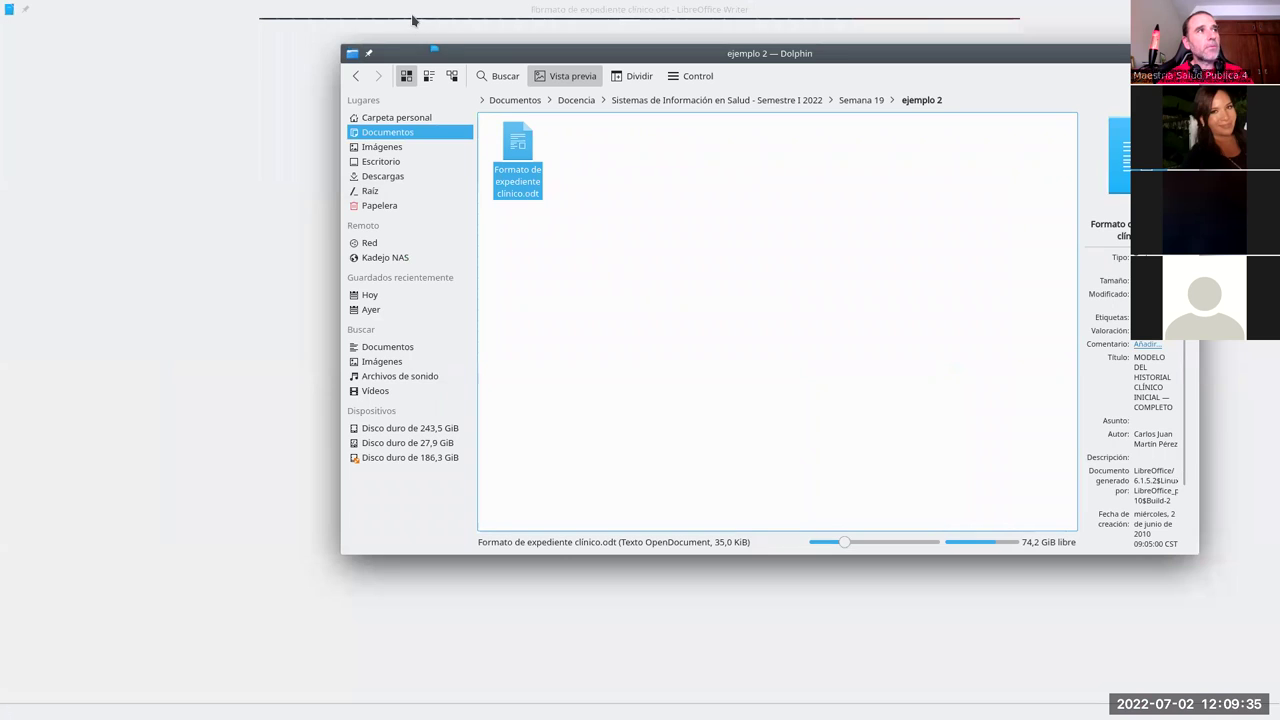
Step: Fill in the patient's name after NOMBRE on the form
{"action": "scroll", "coordinate": [765, 378], "scroll_direction": "up", "scroll_amount": 4}
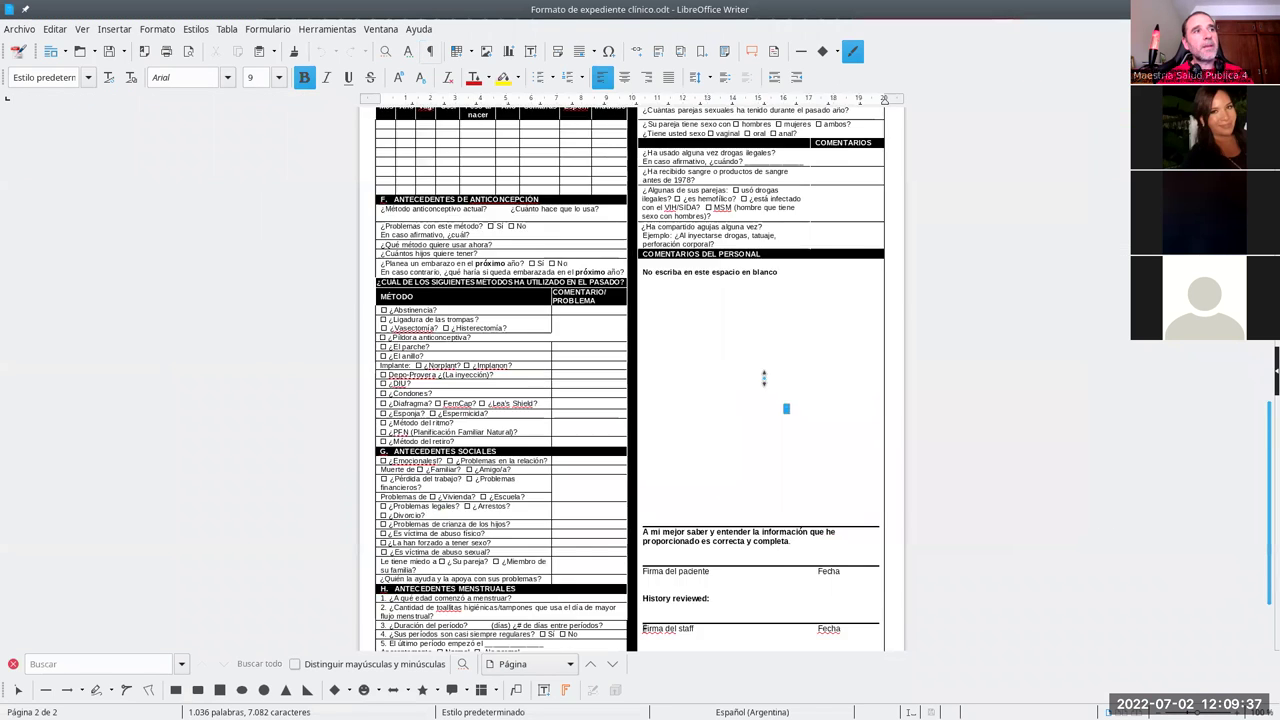
{"action": "scroll", "coordinate": [765, 378], "scroll_direction": "up", "scroll_amount": 10}
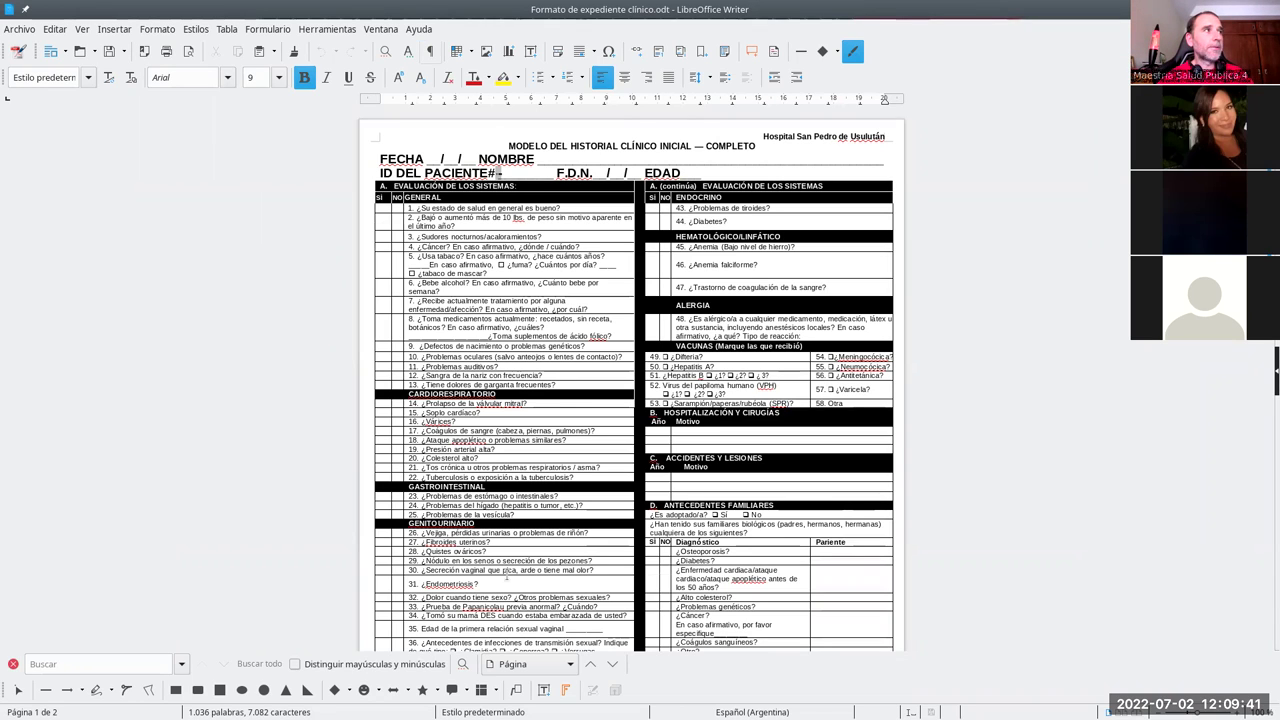
{"action": "double_click", "coordinate": [558, 158]}
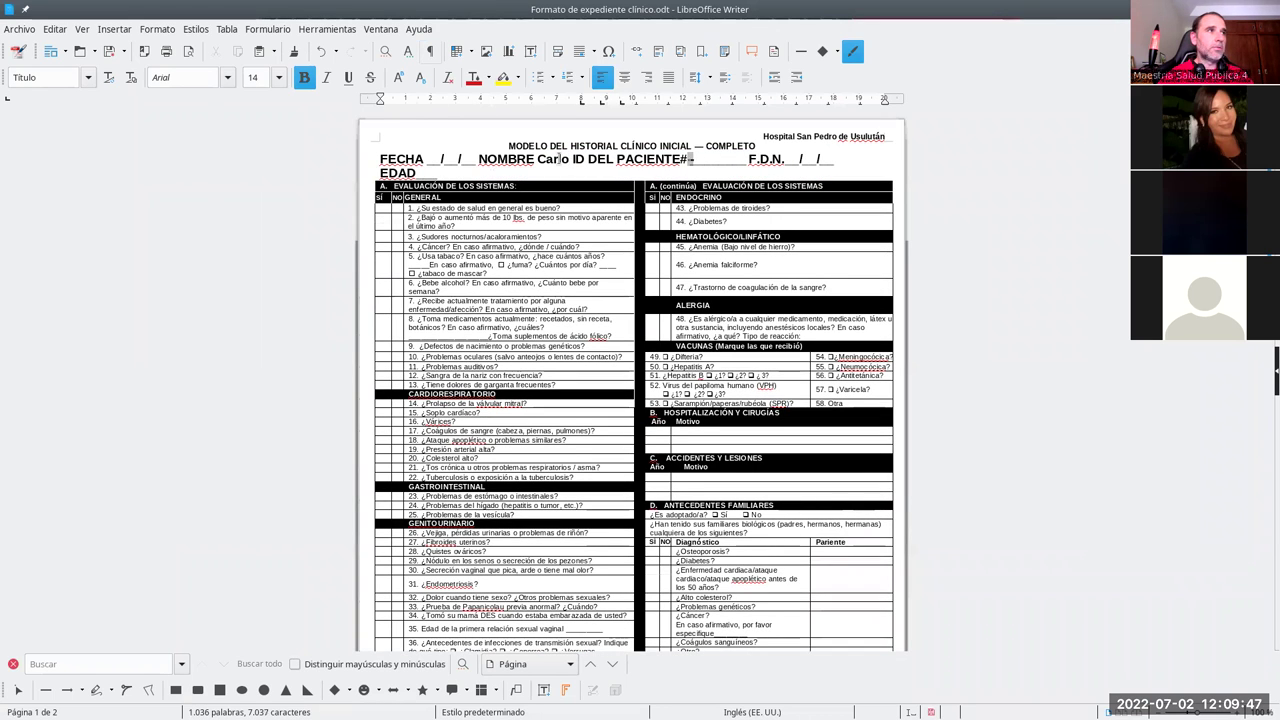
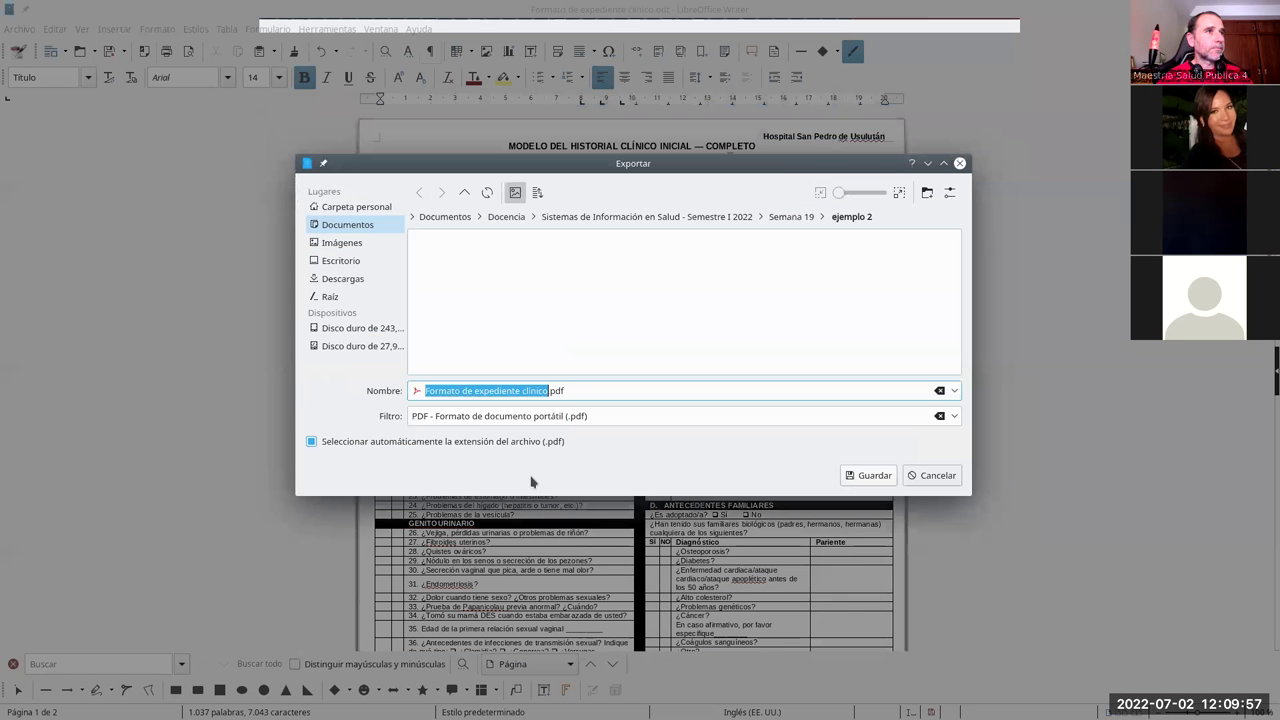
Step: Export the form as a PDF named 'Consulta' plus the patient's name in ejemplo 2
{"action": "left_click", "coordinate": [530, 394]}
{"action": "left_click_drag", "start_coordinate": [515, 388], "coordinate": [397, 374]}
{"action": "type", "text": "Consu"}
{"action": "left_click", "coordinate": [874, 476]}
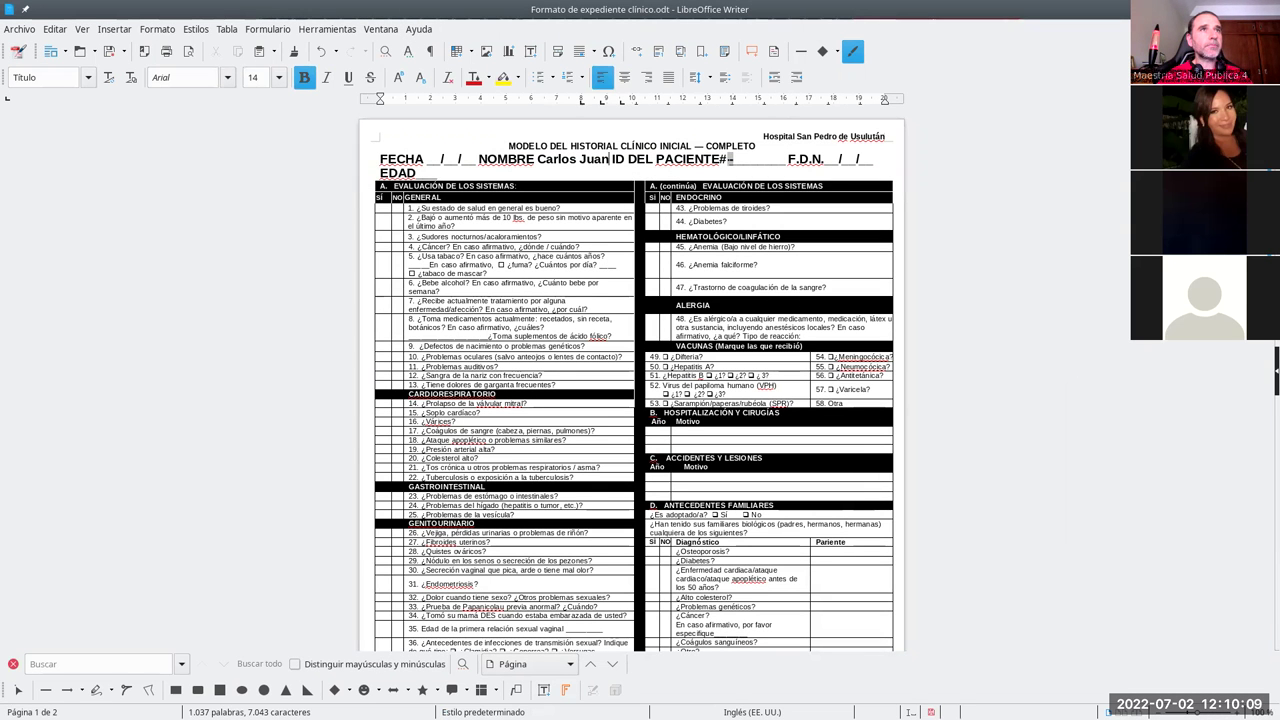
{"action": "left_click", "coordinate": [1226, 9]}
Step: Open the Consulta PDF in Okular, scroll through both pages, then close it
{"action": "left_click", "coordinate": [529, 171]}
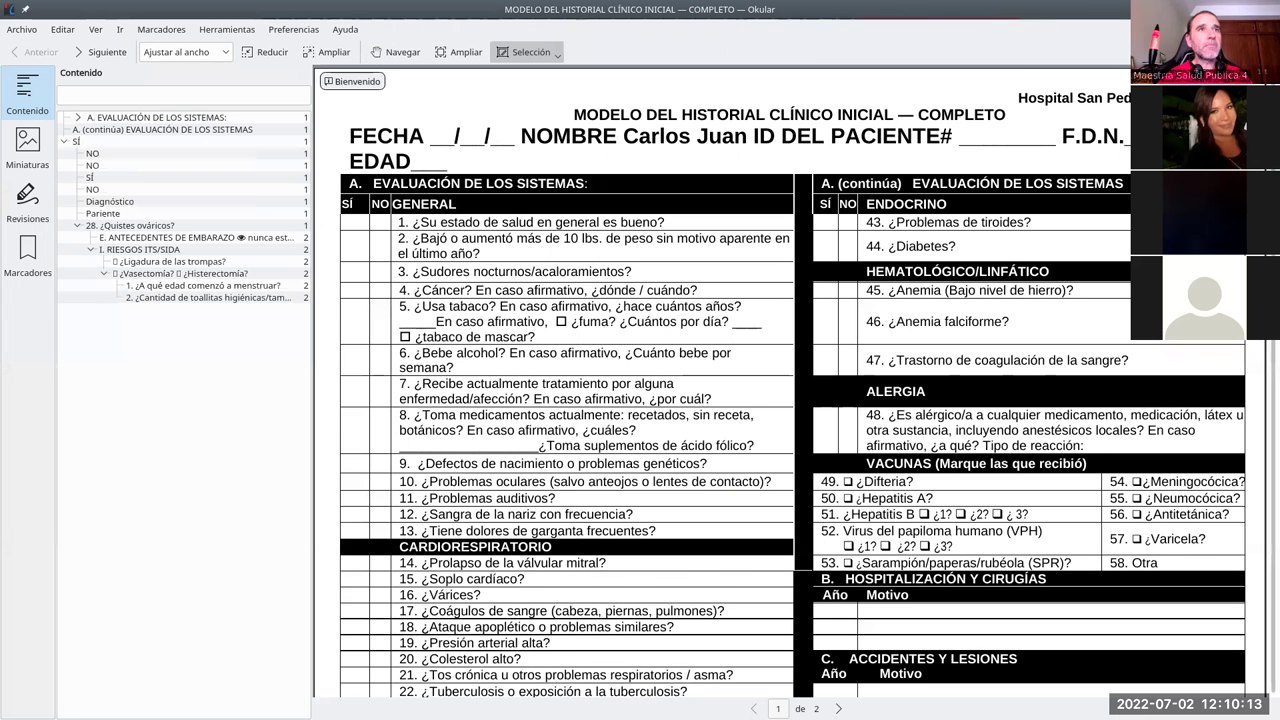
{"action": "scroll", "coordinate": [790, 380], "scroll_direction": "down", "scroll_amount": 5}
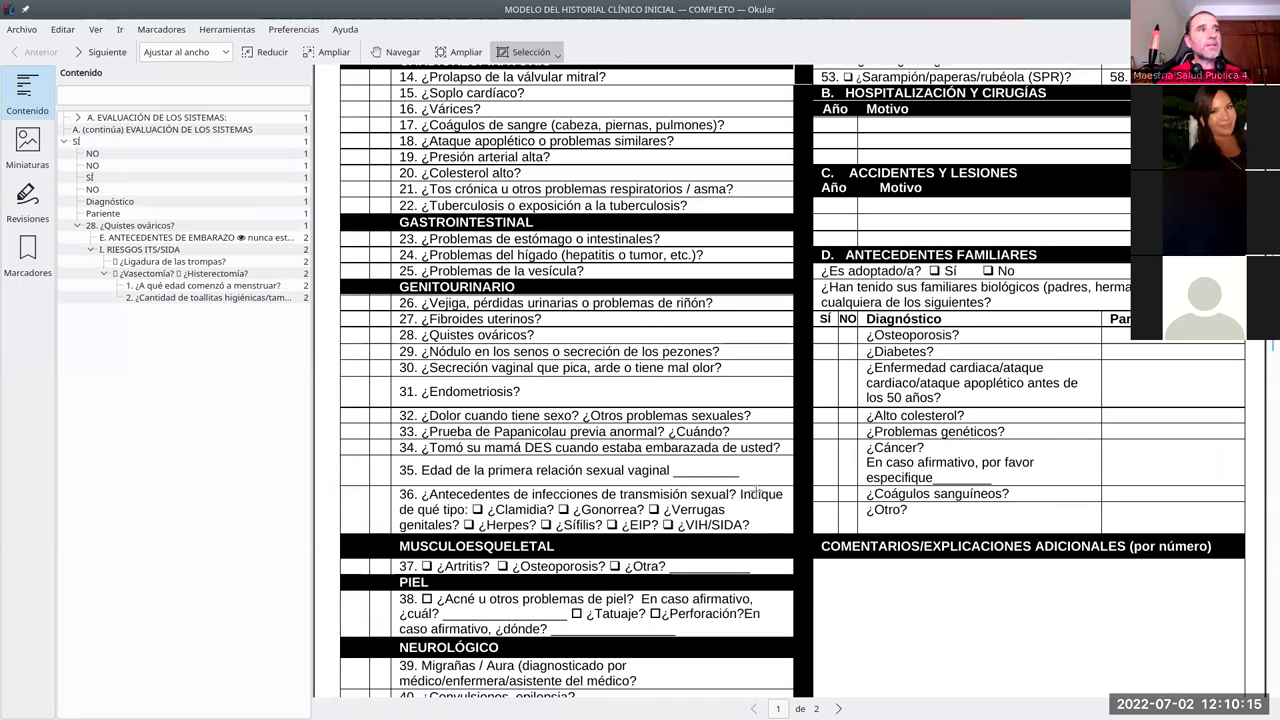
{"action": "scroll", "coordinate": [789, 581], "scroll_direction": "down", "scroll_amount": 10}
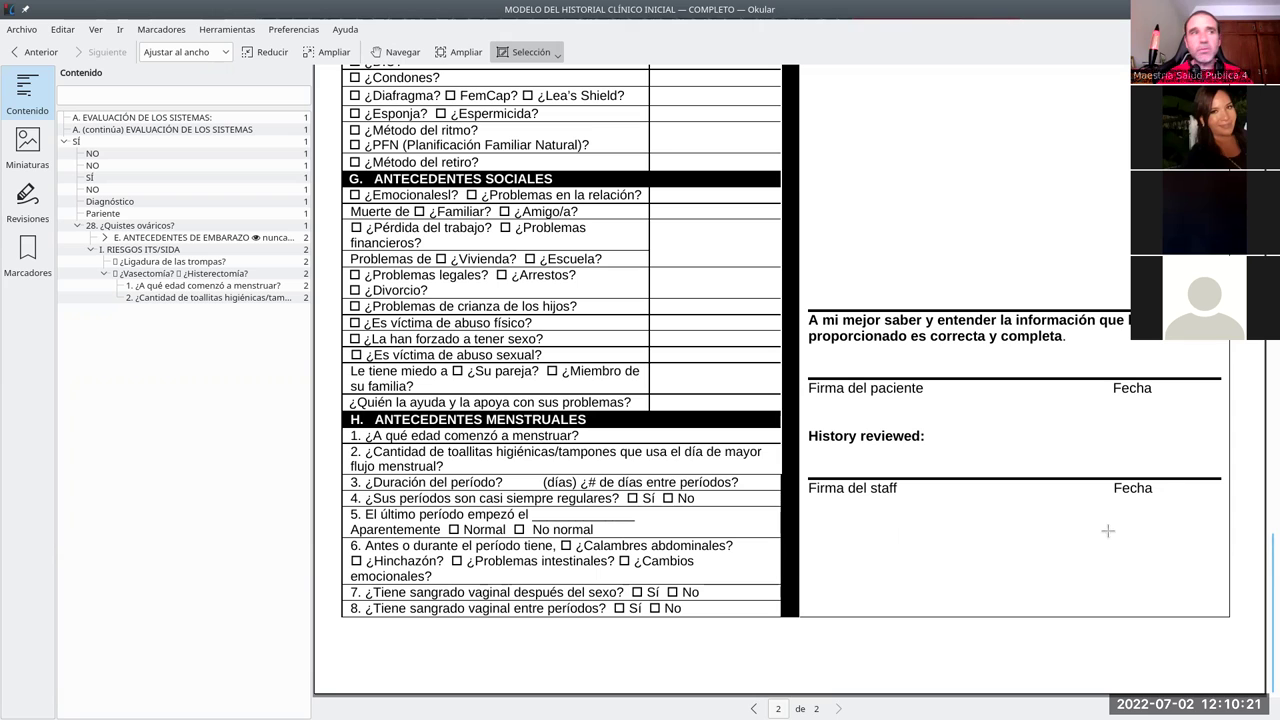
{"action": "scroll", "coordinate": [1262, 560], "scroll_direction": "up", "scroll_amount": 5}
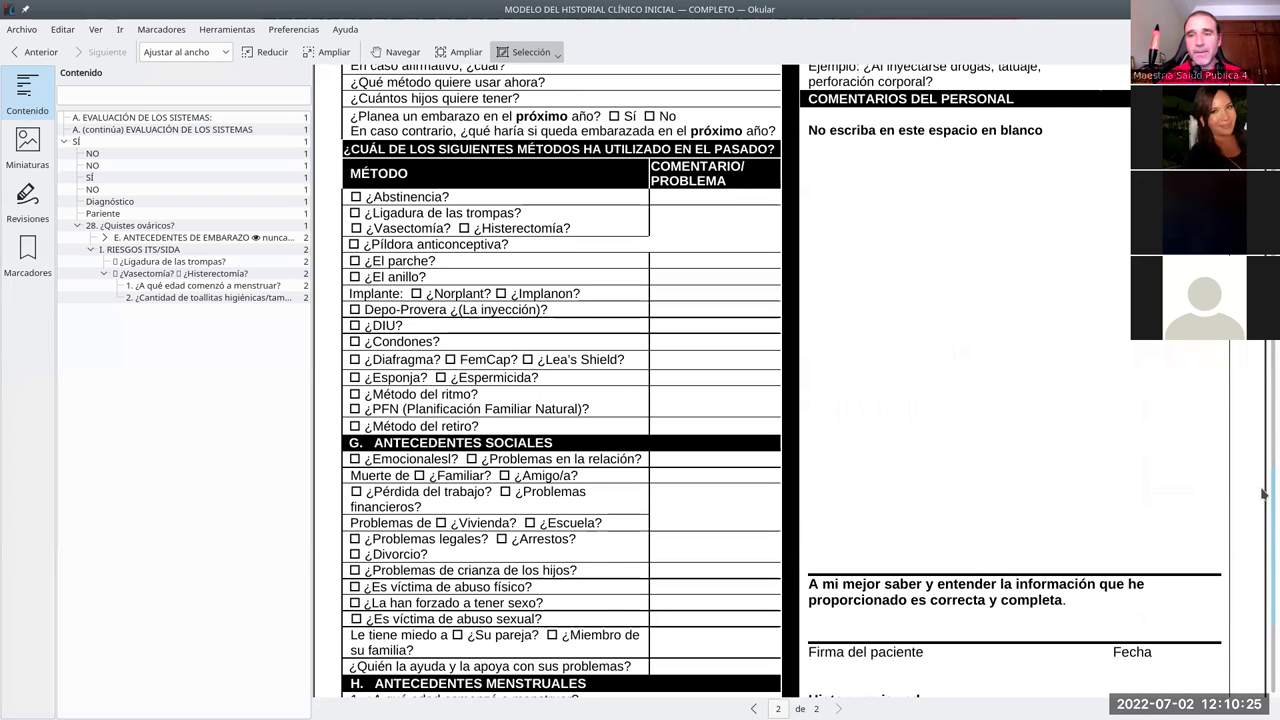
{"action": "scroll", "coordinate": [1262, 493], "scroll_direction": "up", "scroll_amount": 1}
{"action": "scroll", "coordinate": [1262, 490], "scroll_direction": "up", "scroll_amount": 20}
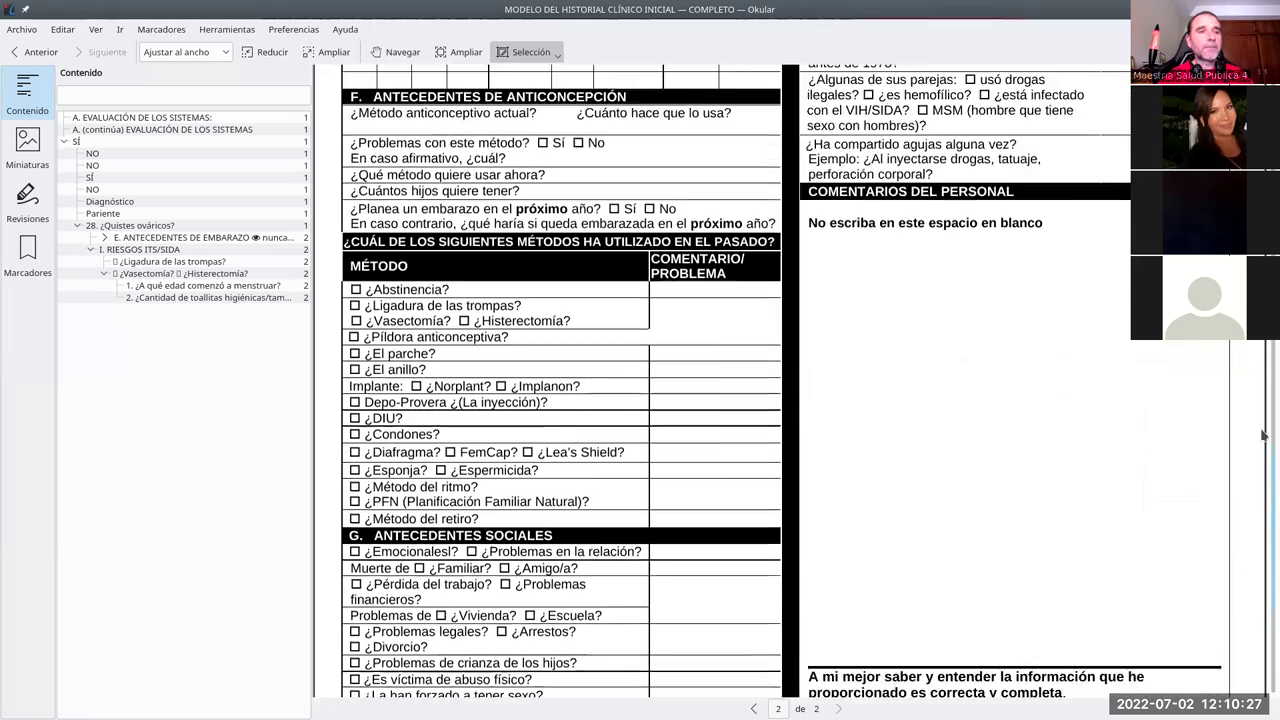
{"action": "key", "text": "ctrl+q"}
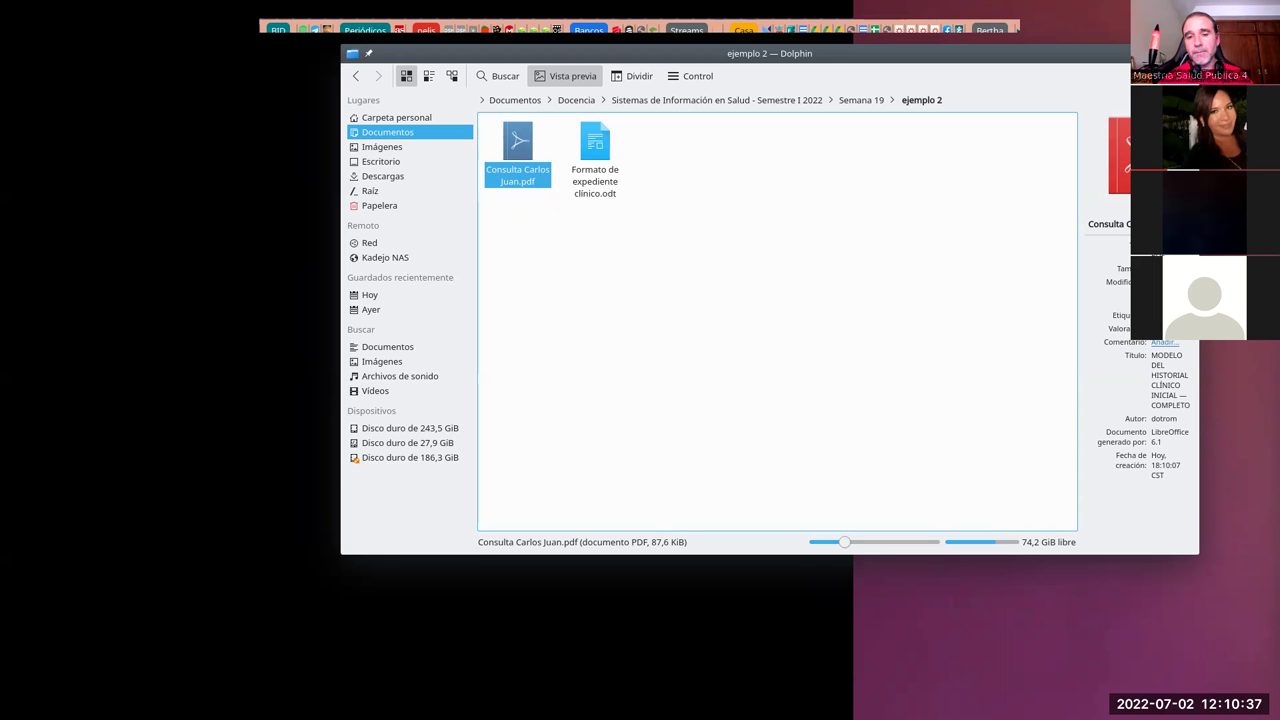
Step: Open Konsole in ejemplo 2 and run 'openssl genrsa -des3 -out millaveprivada.key 2048'
{"action": "key", "text": "Return"}
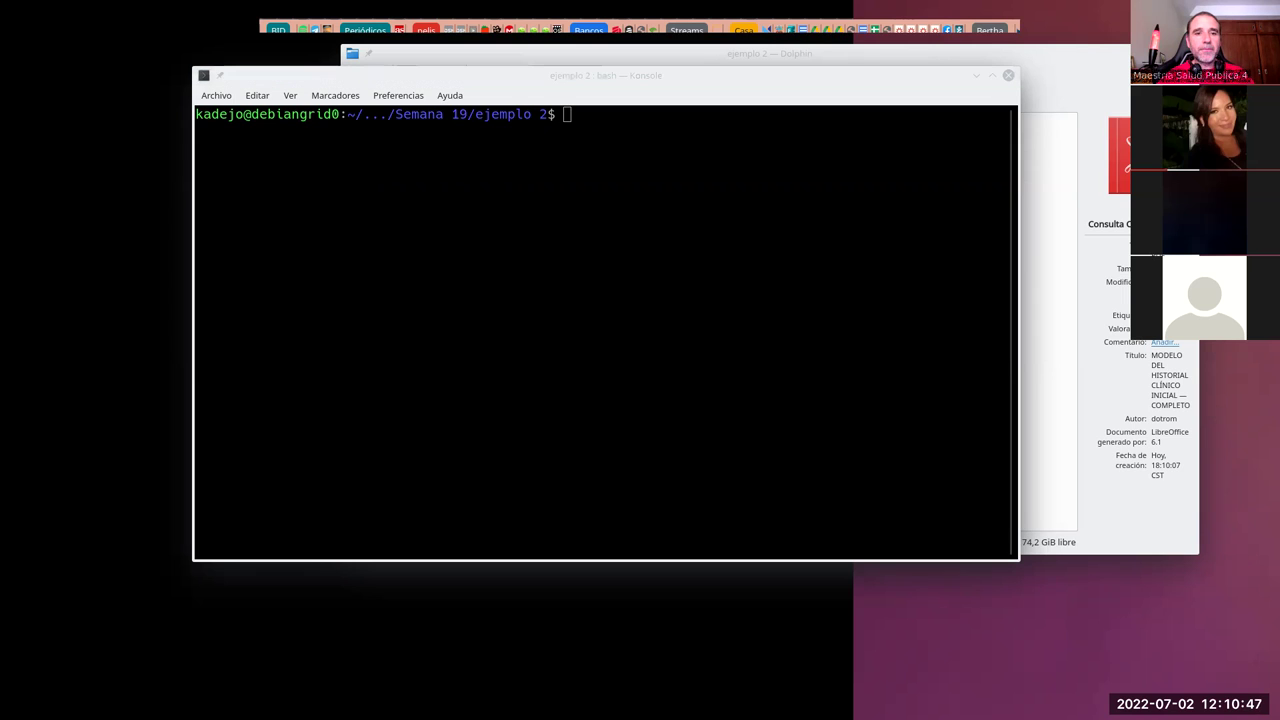
{"action": "left_click", "coordinate": [773, 314]}
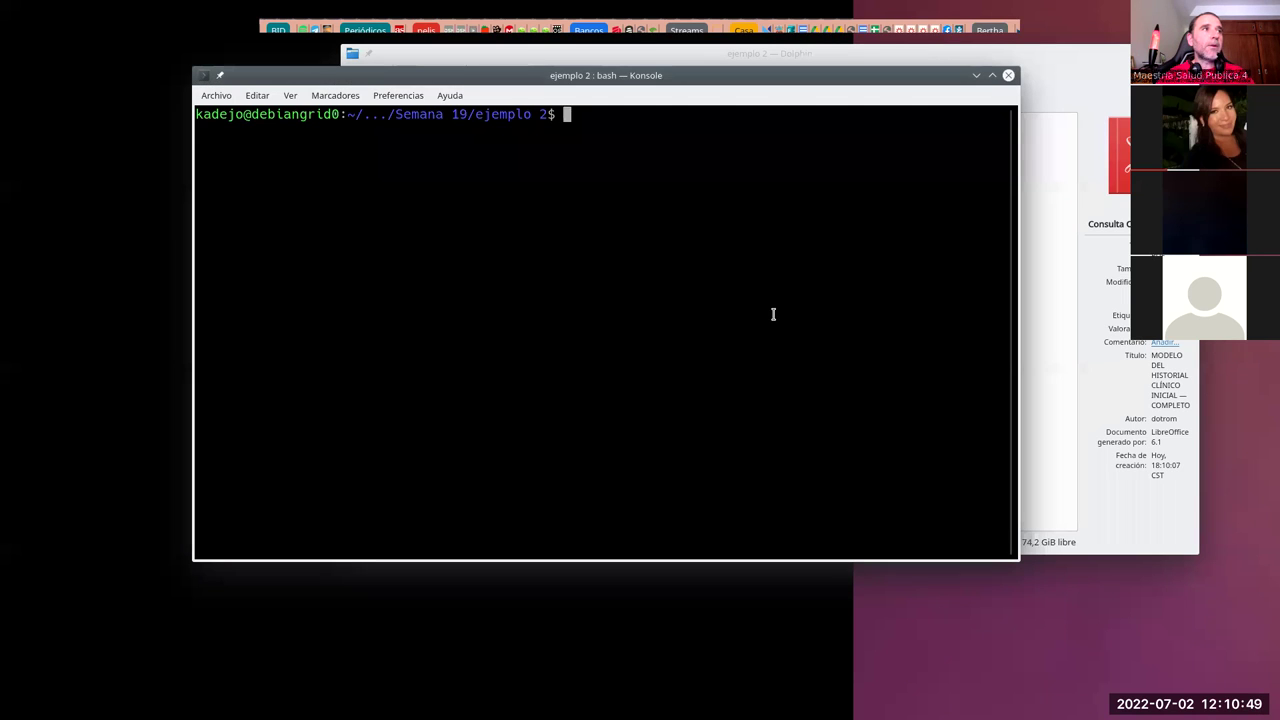